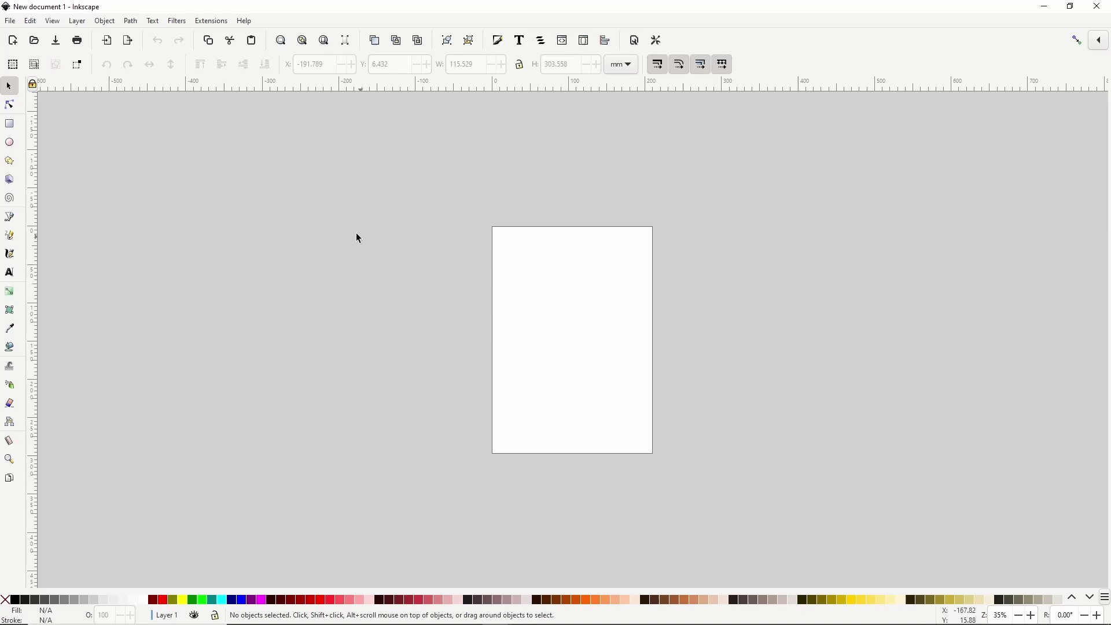
- Draw a large black rectangle, about 376 × 362 mm, overlapping the page's left side
key(r)
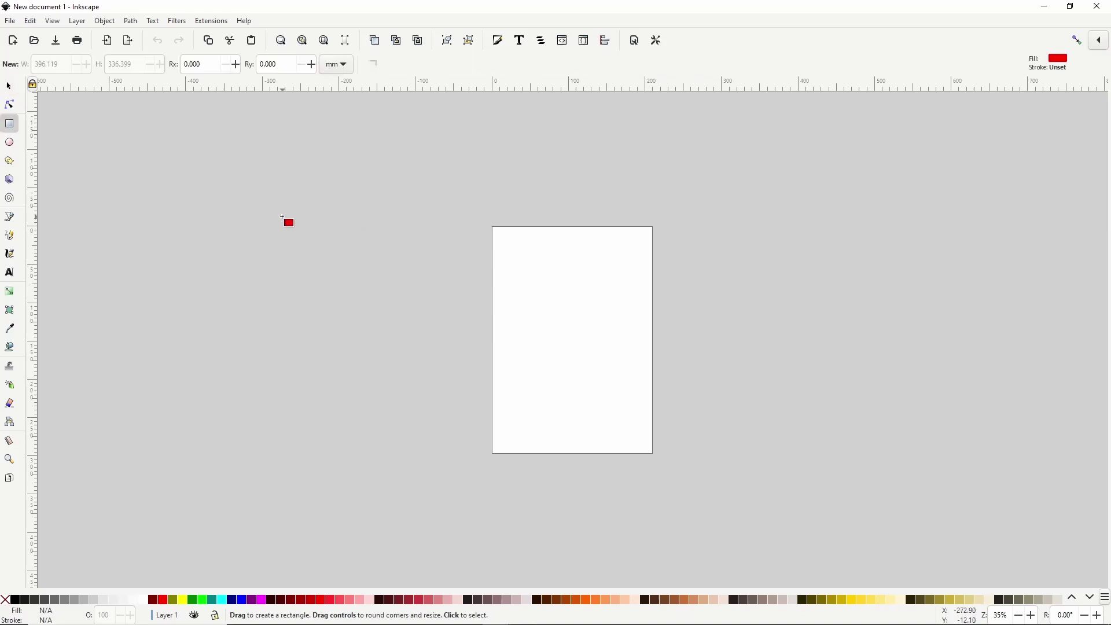
drag(280, 213, 570, 490)
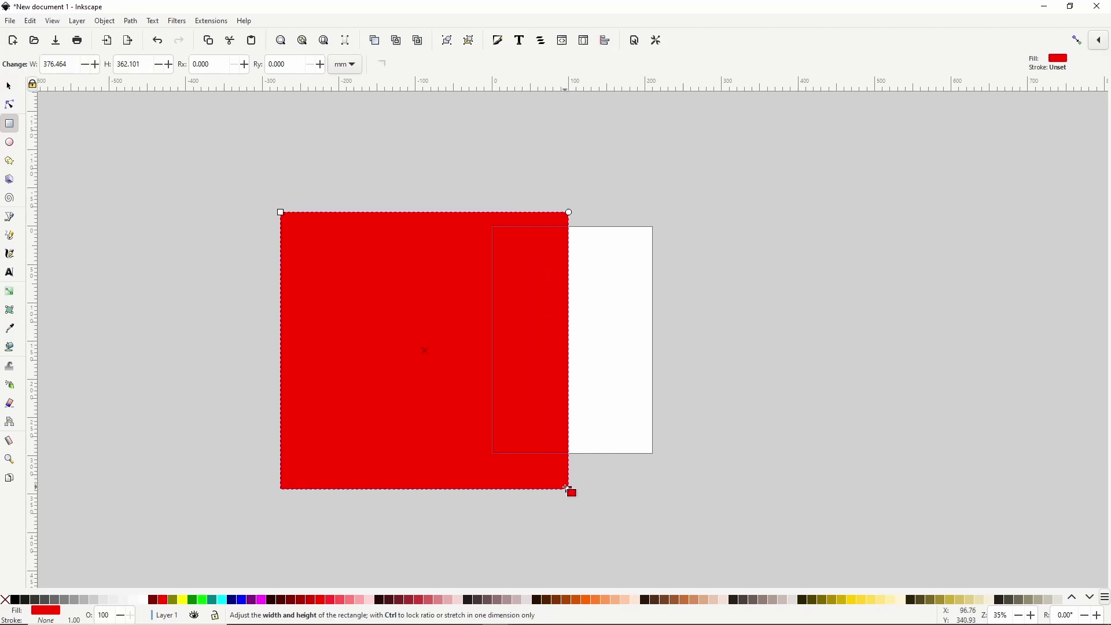
click(18, 602)
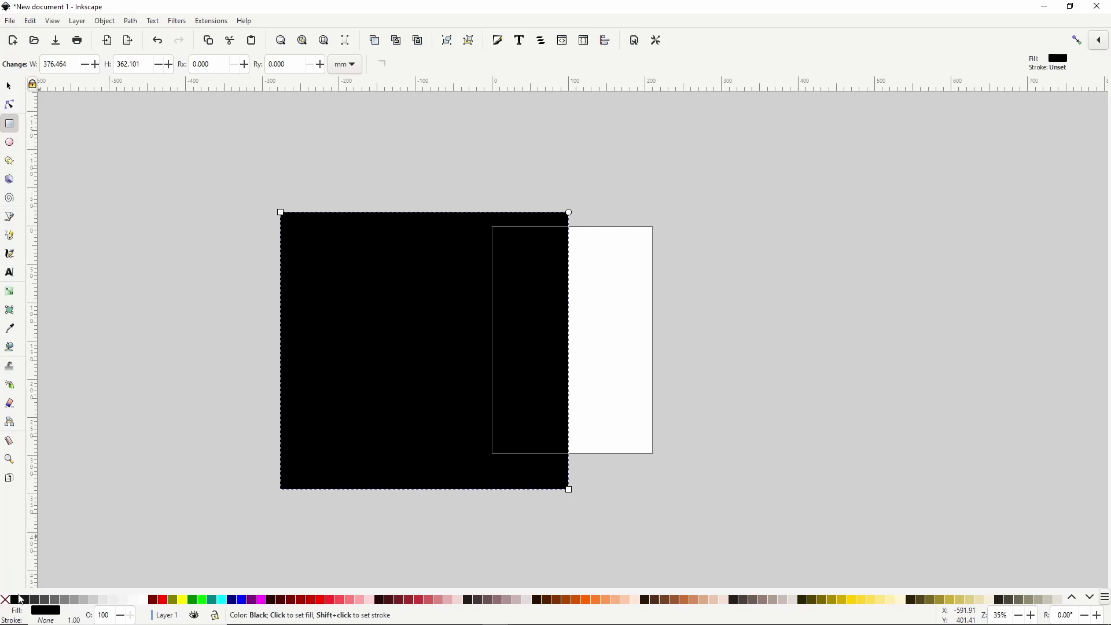
key(b)
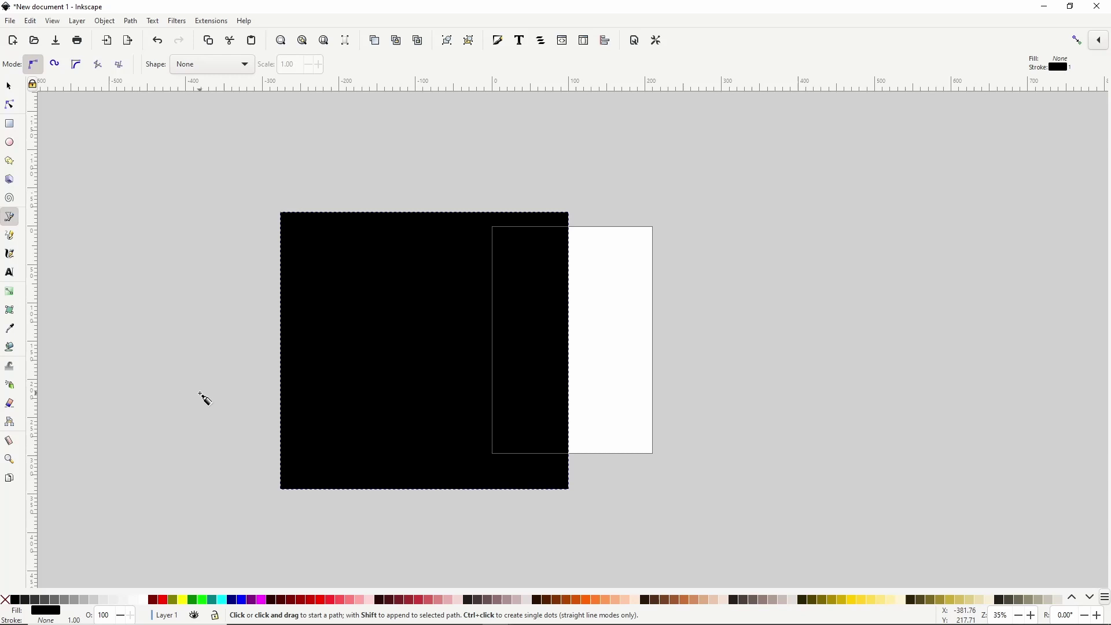
- Draw a closed curved half-skull profile path with the Bezier tool
click(182, 301)
drag(104, 299, 110, 408)
drag(110, 467, 142, 545)
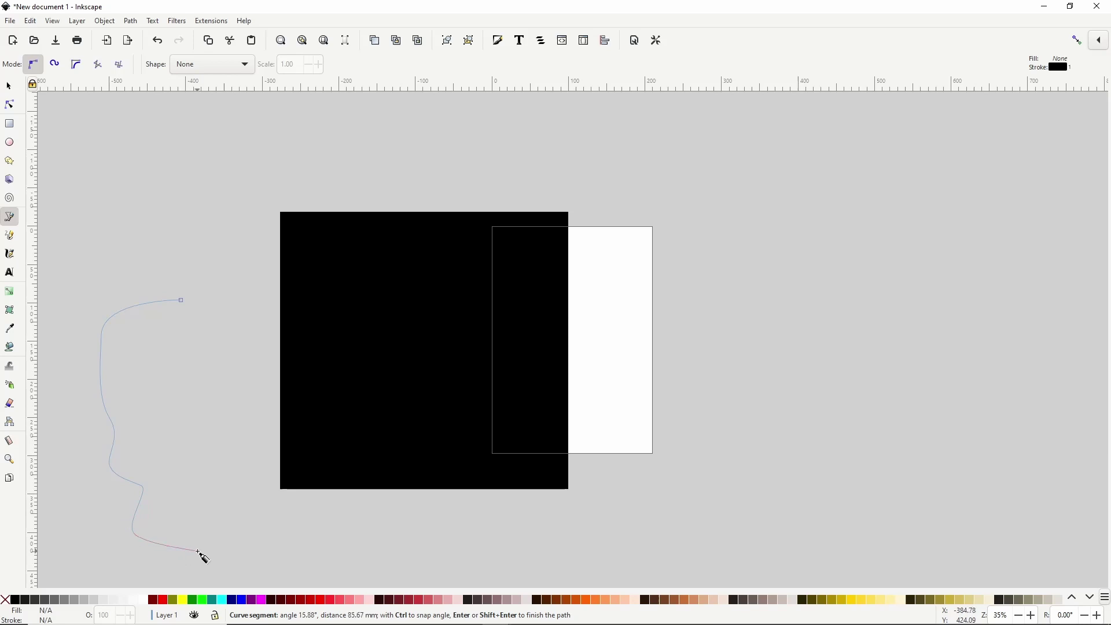
click(198, 551)
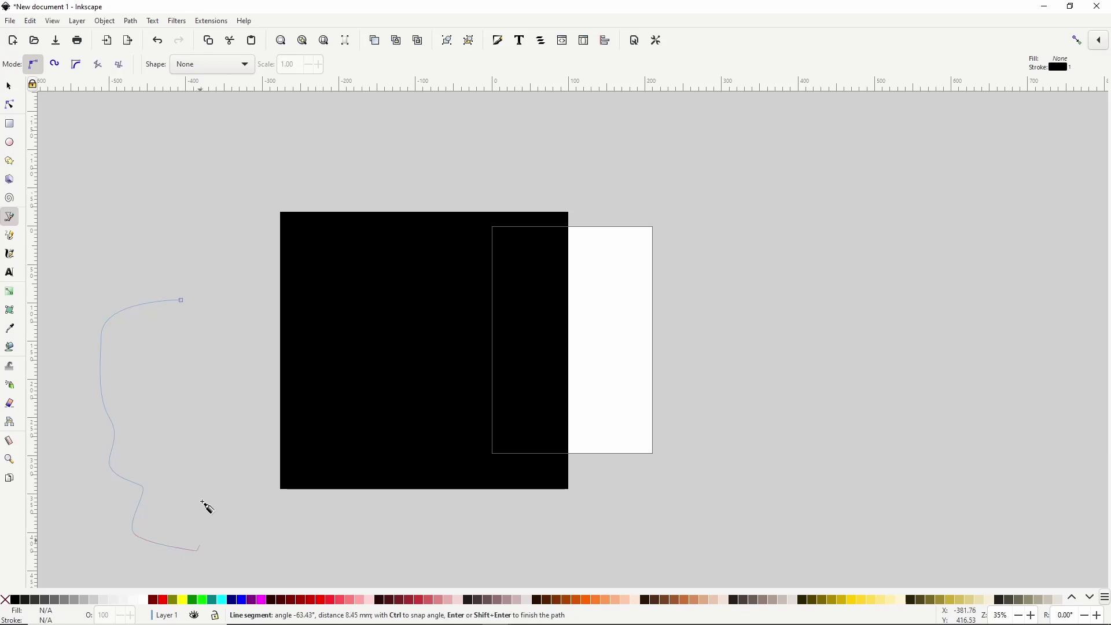
click(181, 301)
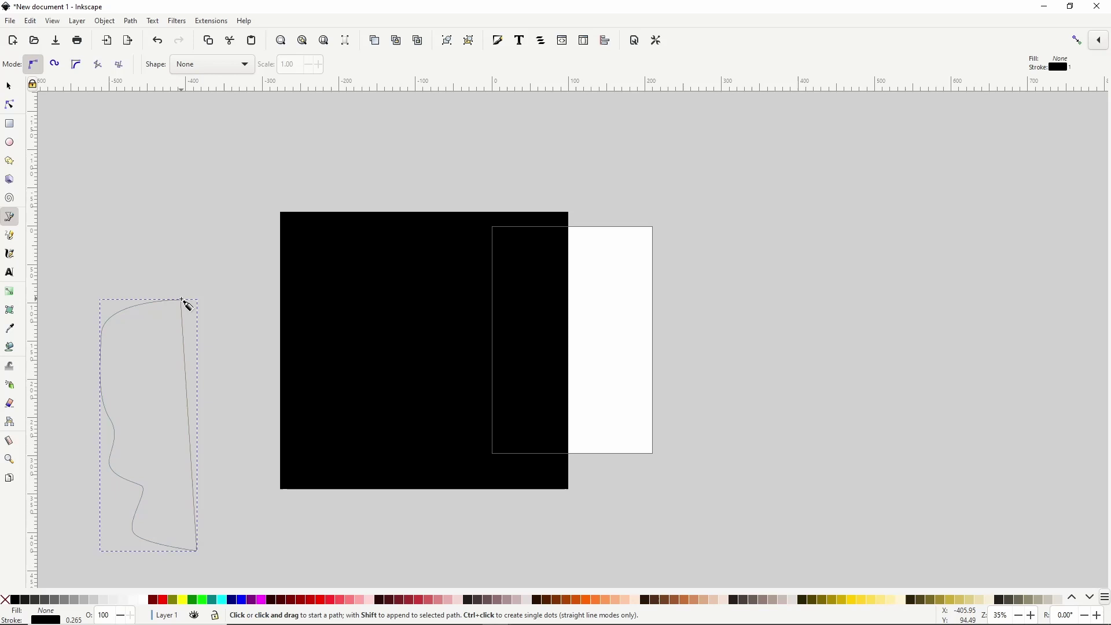
- Fill the profile white with no stroke and move it onto the black square
click(144, 602)
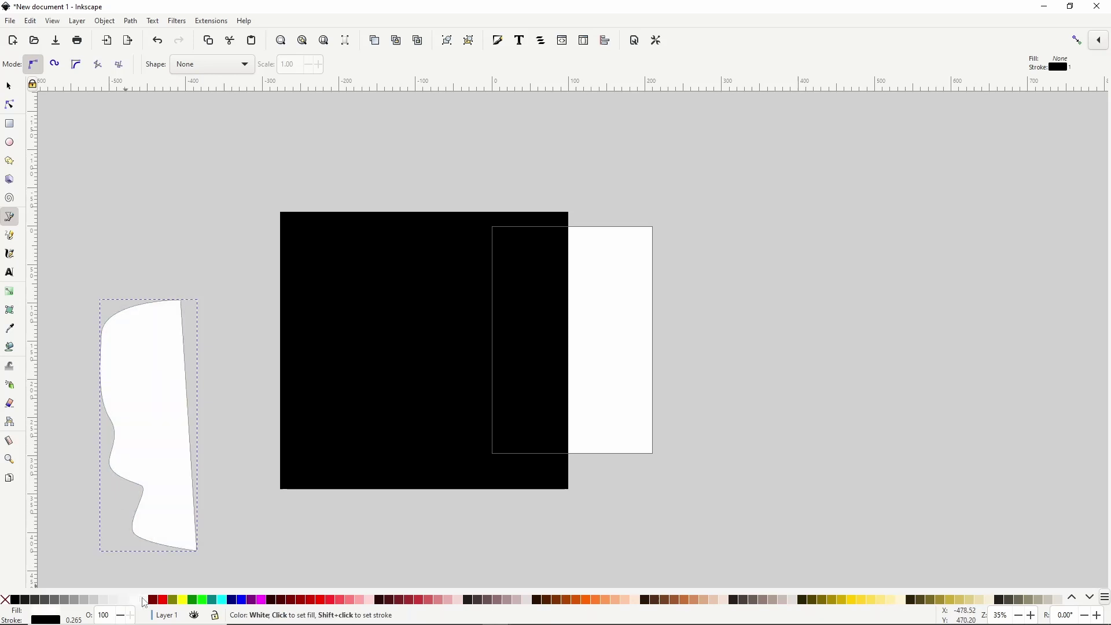
shift+click(5, 599)
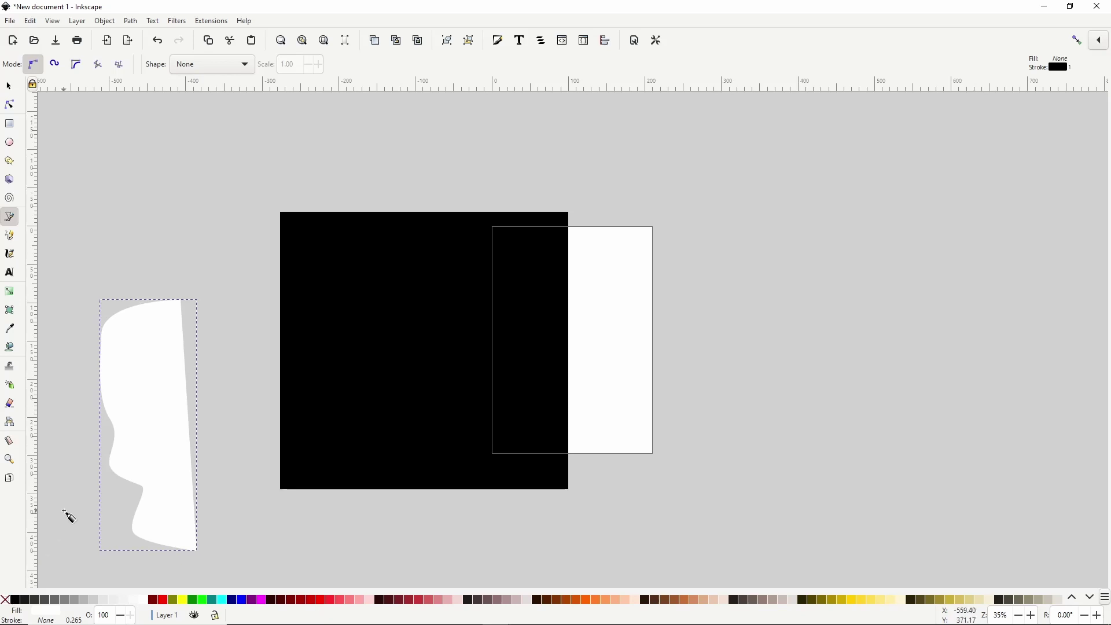
key(s)
drag(131, 465, 407, 367)
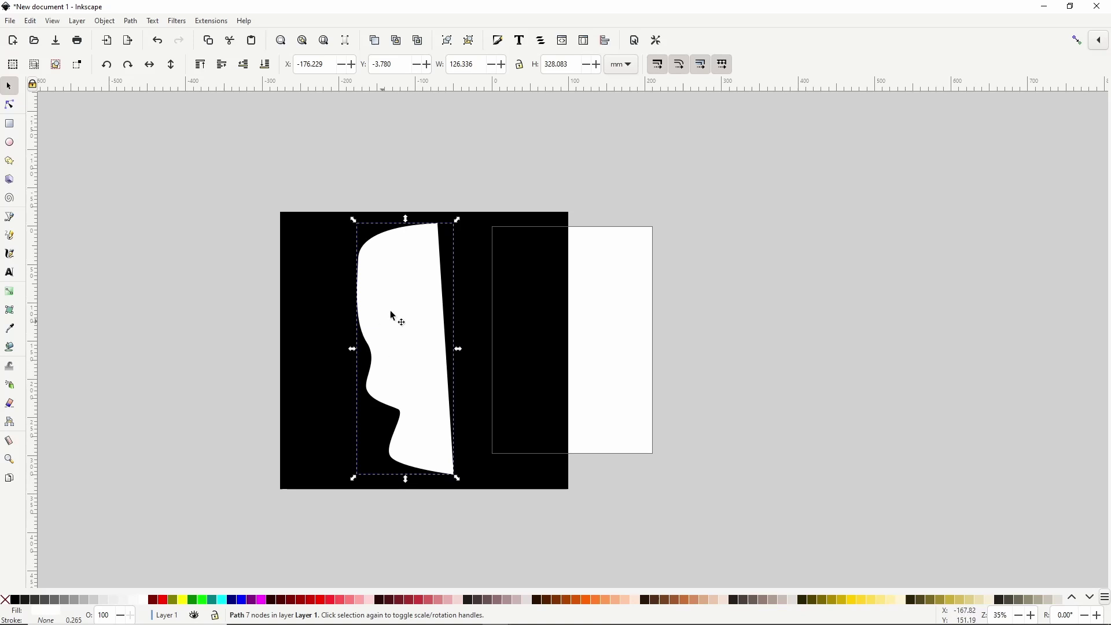
- Group the half profile and apply a Mirror symmetry path effect with Fuse paths to form a full skull
key(ctrl+g)
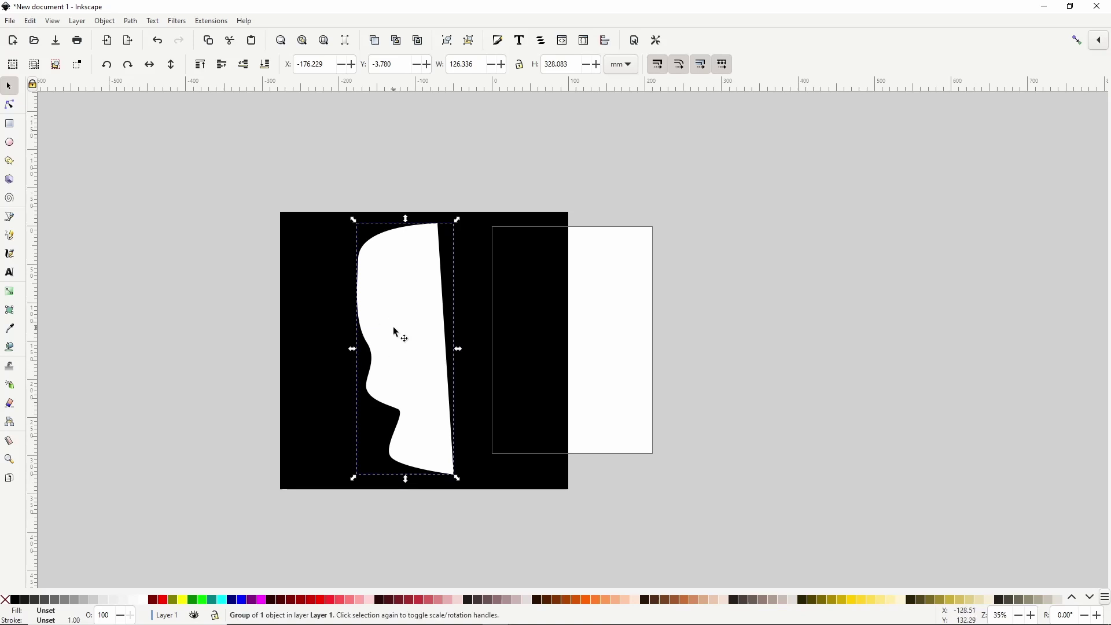
click(132, 22)
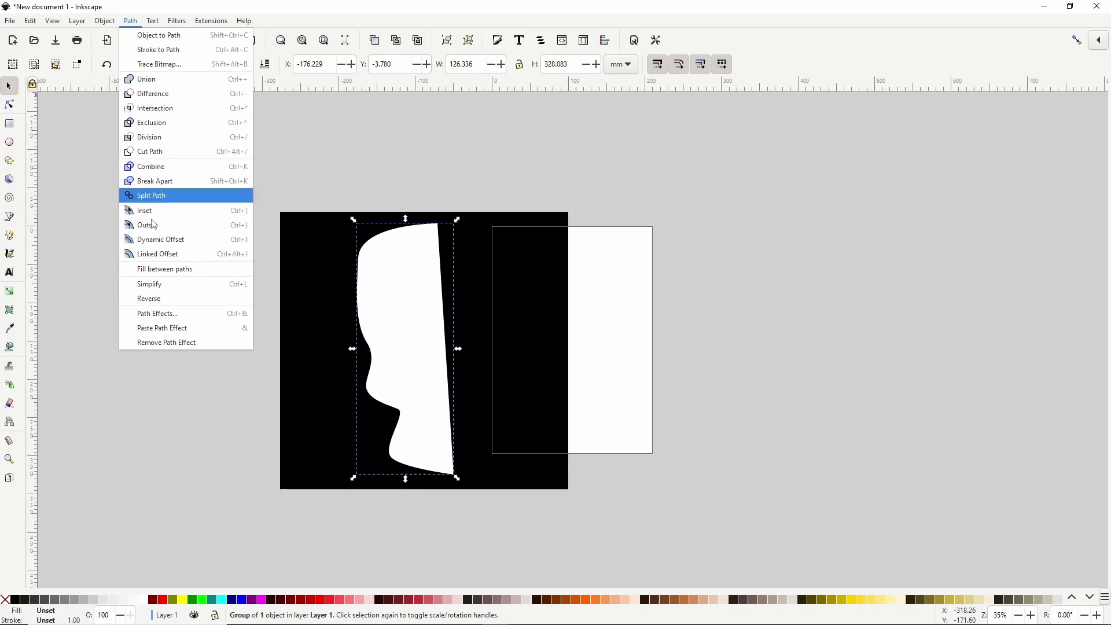
click(163, 315)
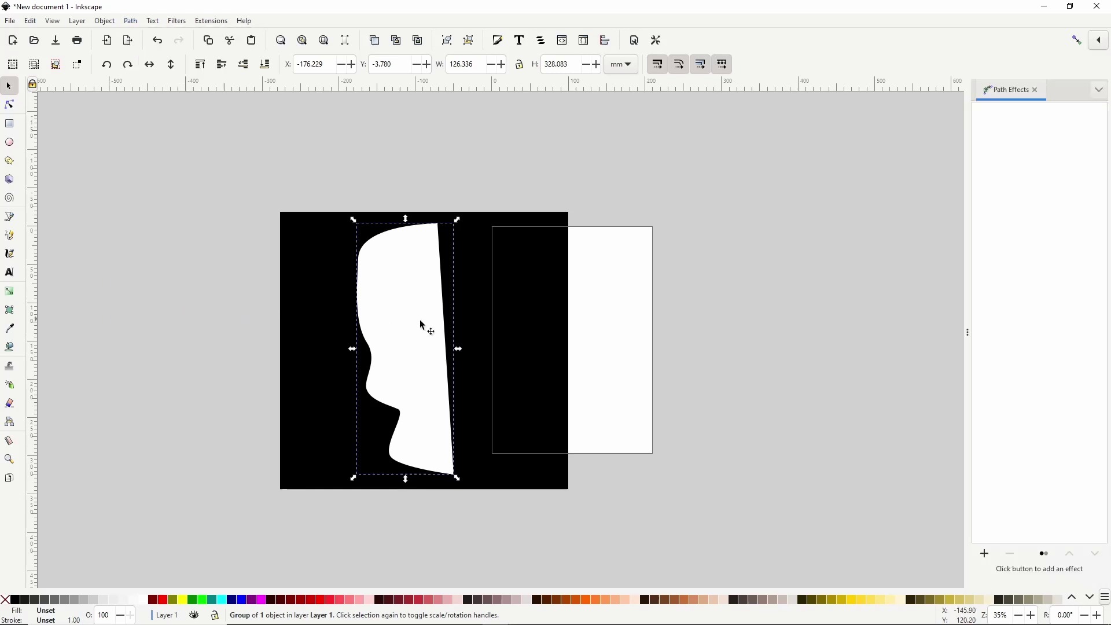
click(986, 555)
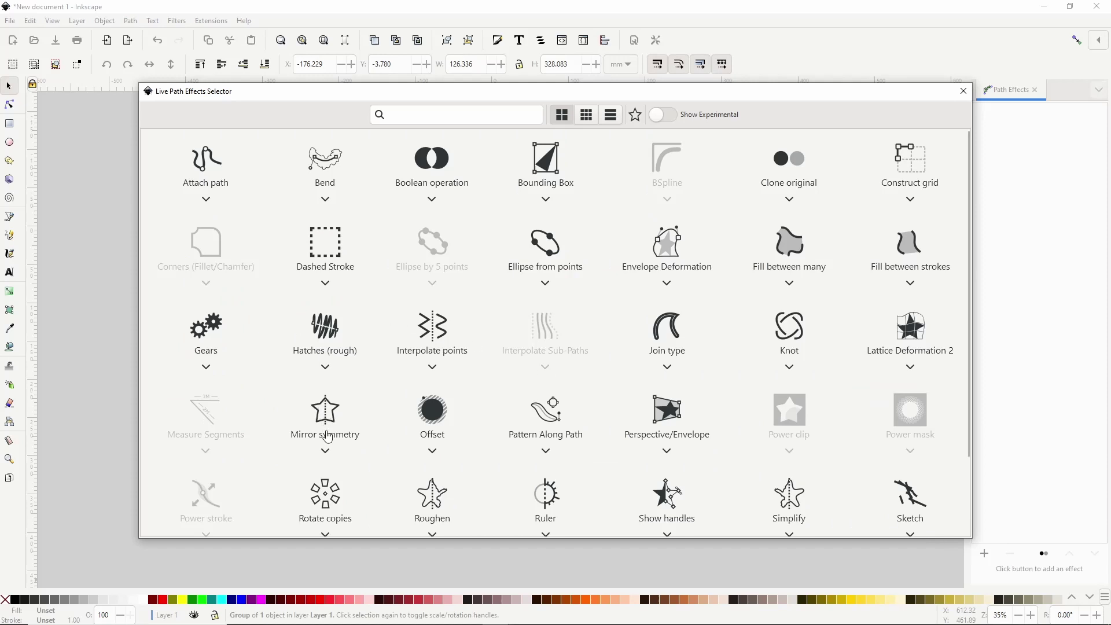
click(330, 429)
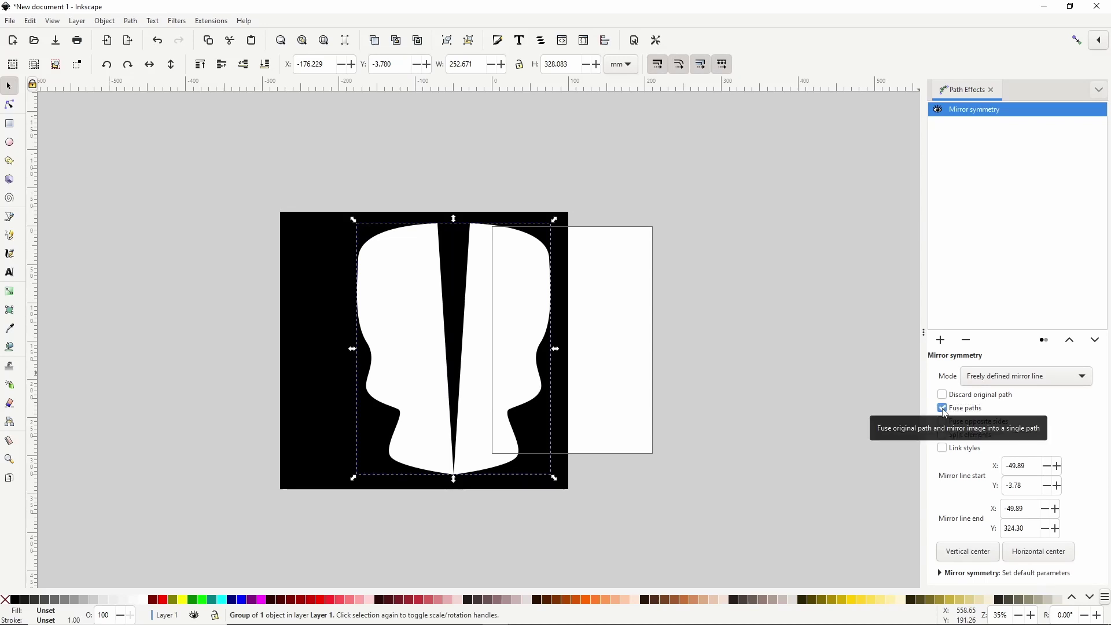
key(Escape)
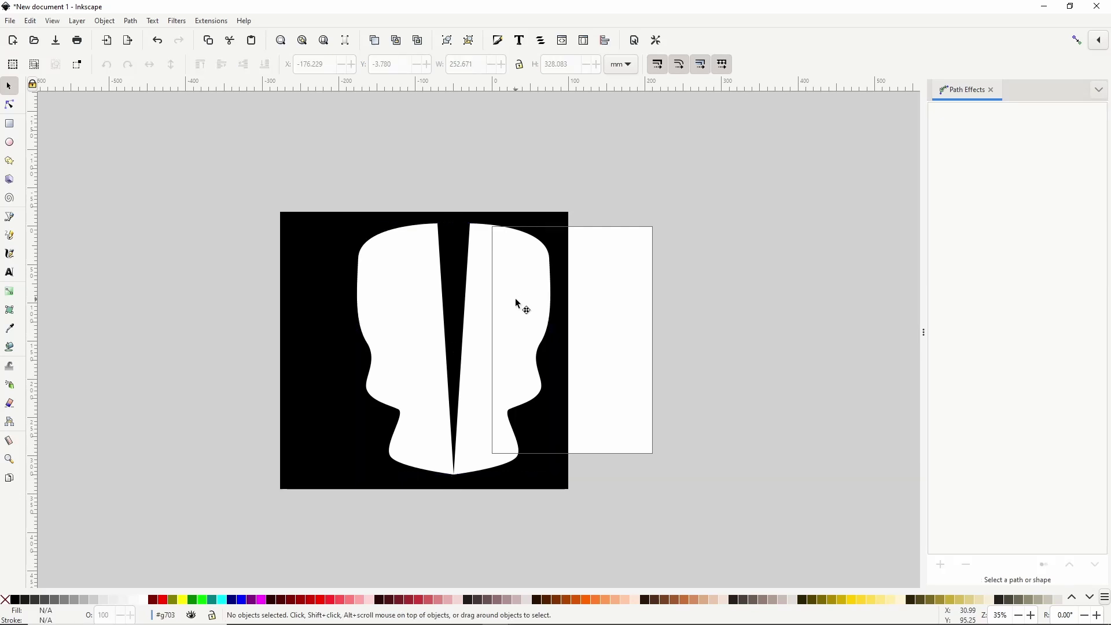
- Drag the skull's top node to close the centre gap and reshape the upper-left temple curve
click(400, 300)
key(n)
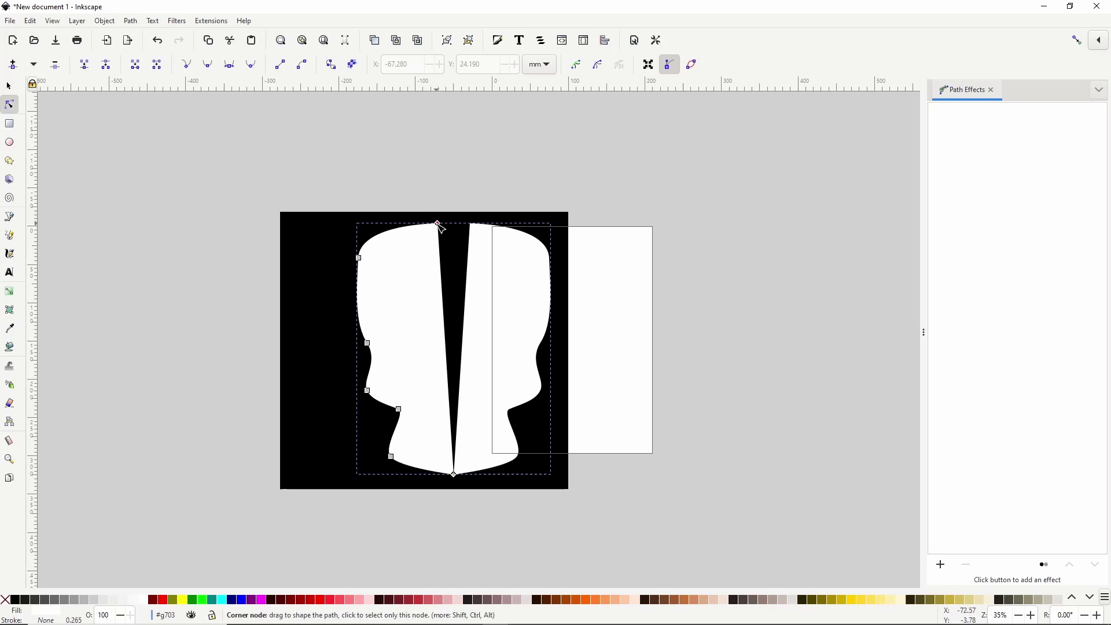
drag(441, 226, 461, 227)
click(360, 265)
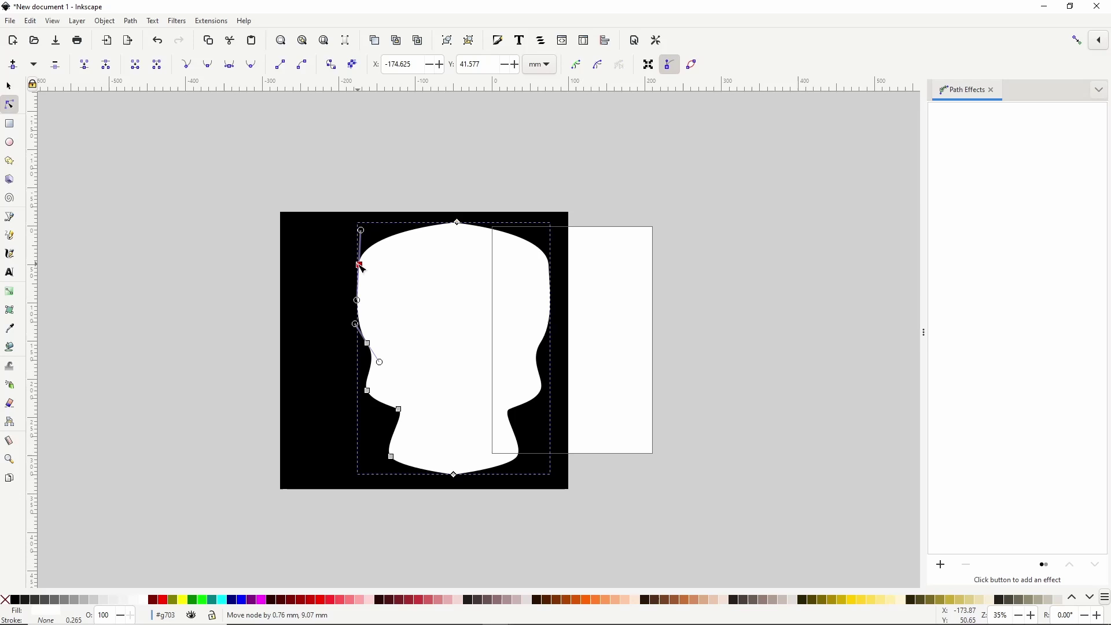
drag(362, 230, 370, 223)
click(458, 226)
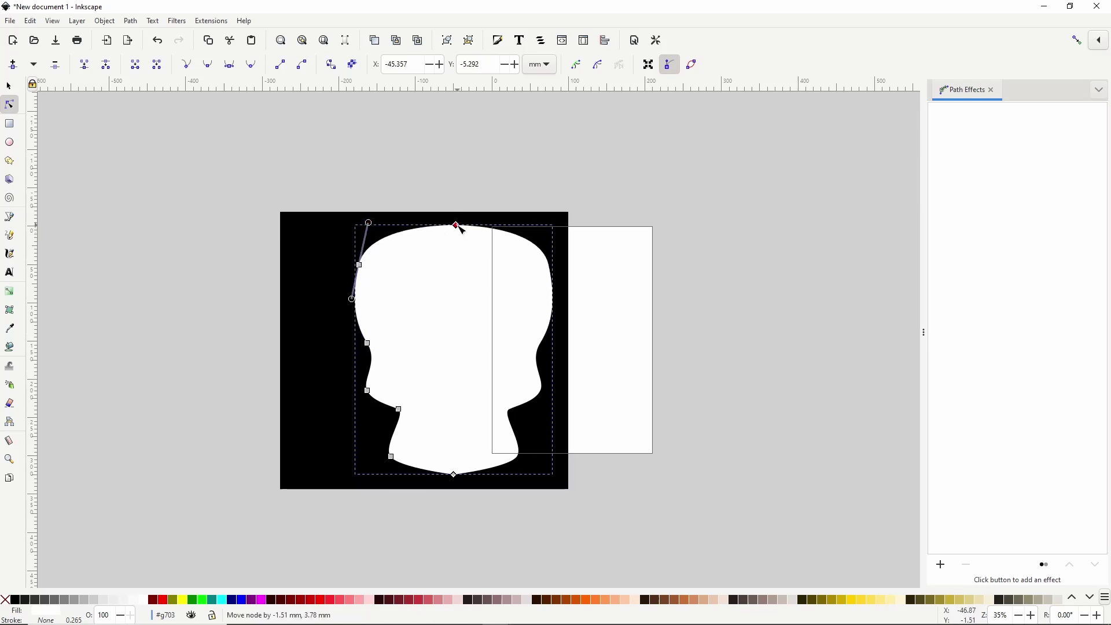
- Reshape the cheek, jaw and chin nodes, then close the Path Effects panel
click(367, 343)
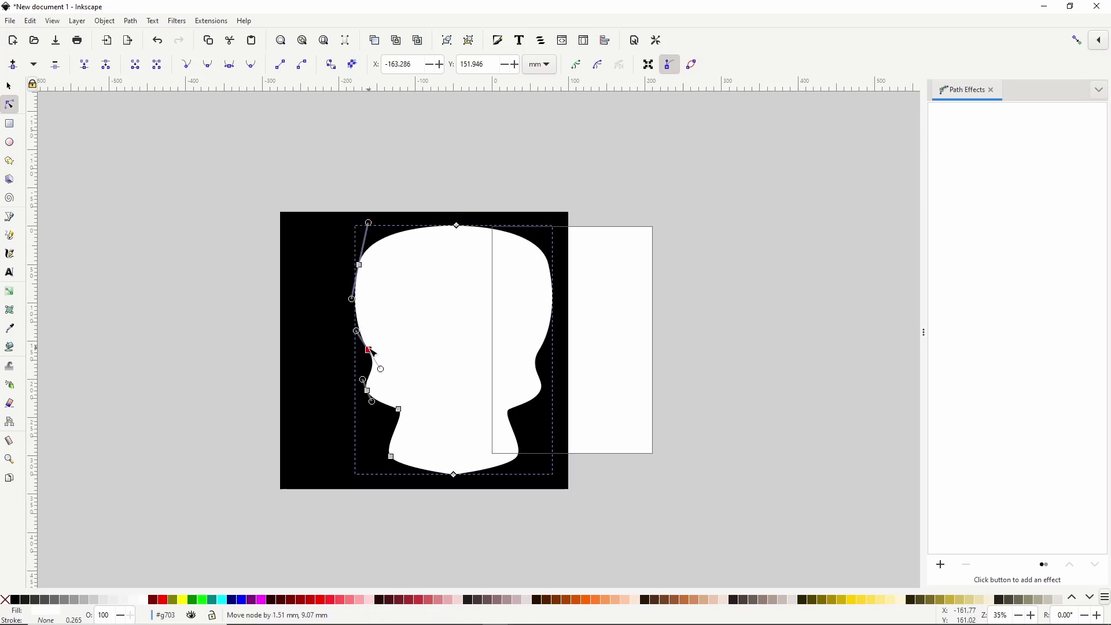
drag(367, 344, 366, 398)
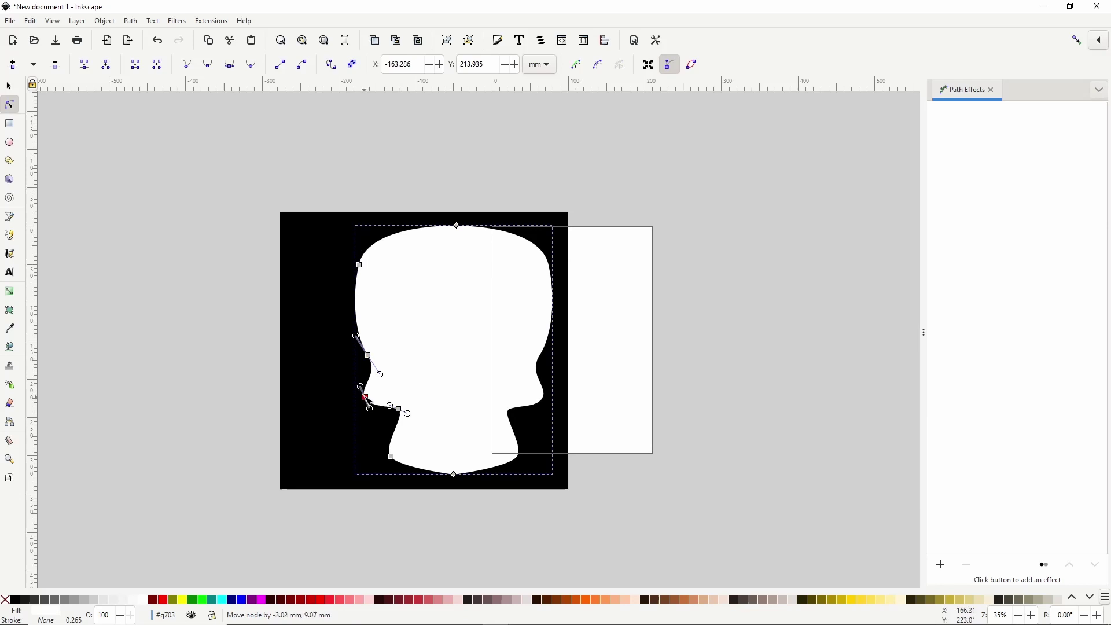
drag(369, 355, 365, 360)
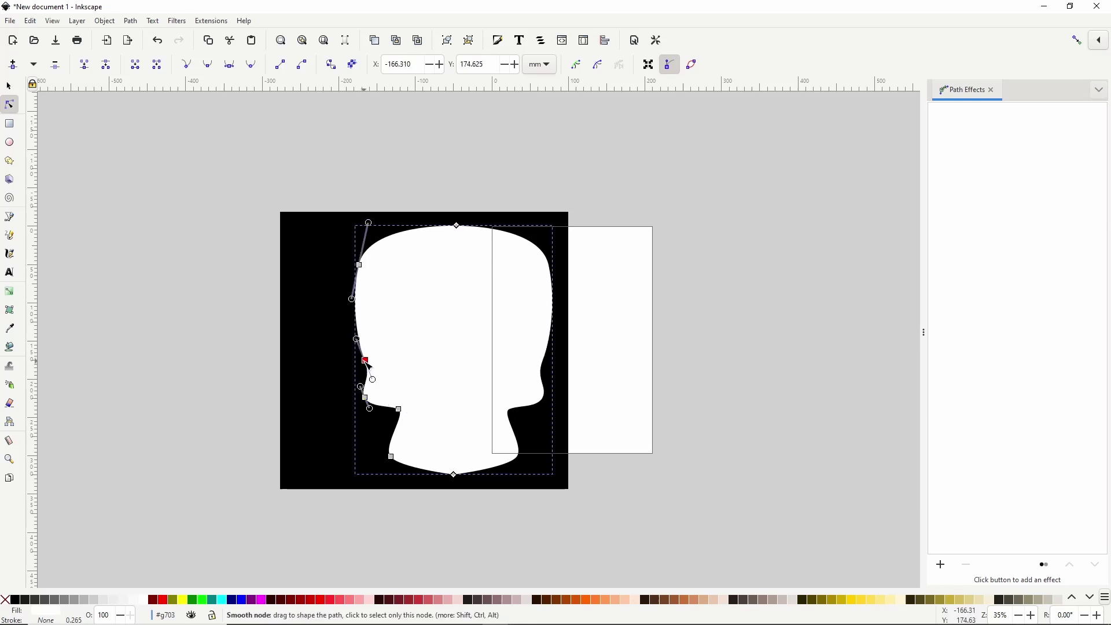
click(453, 474)
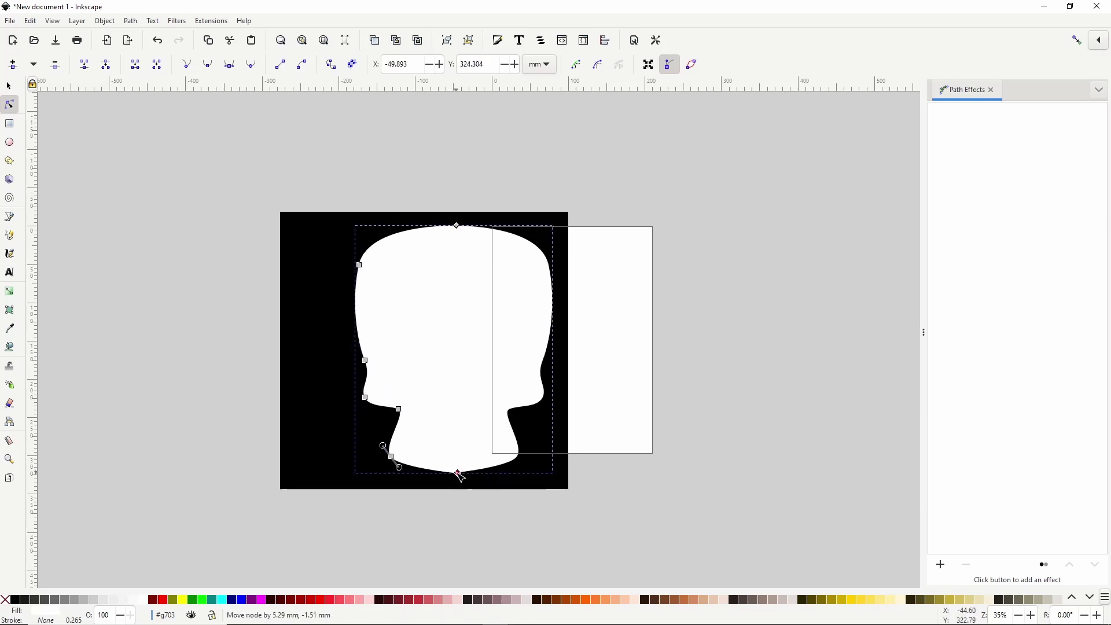
drag(453, 475, 404, 472)
click(359, 265)
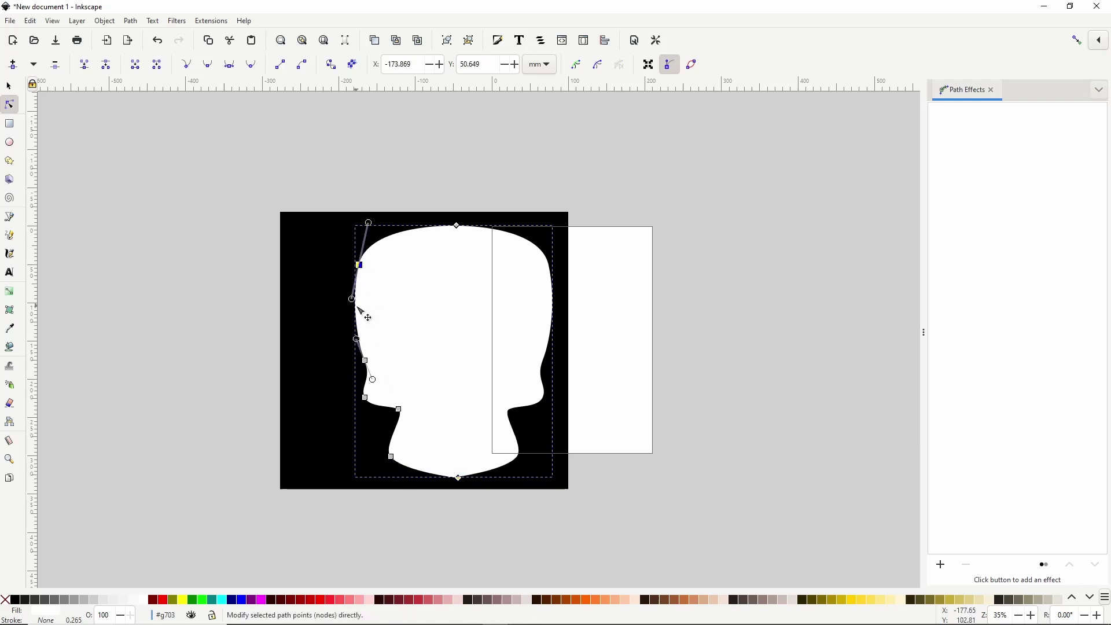
drag(353, 301, 351, 301)
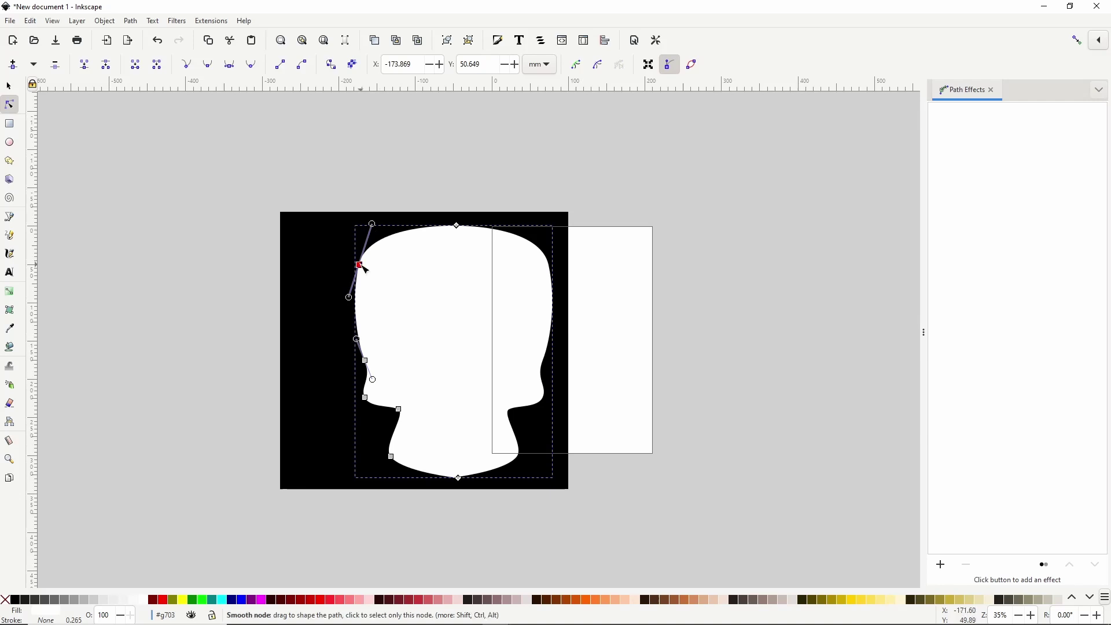
click(992, 90)
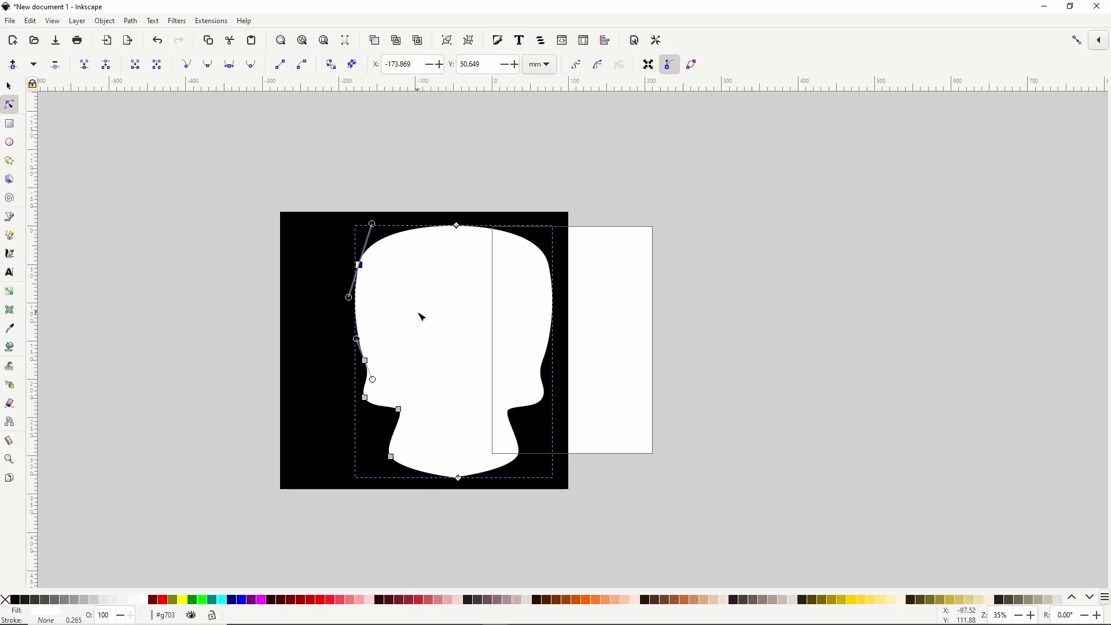
- Draw a black ellipse eye socket on the skull and convert it to a path
key(e)
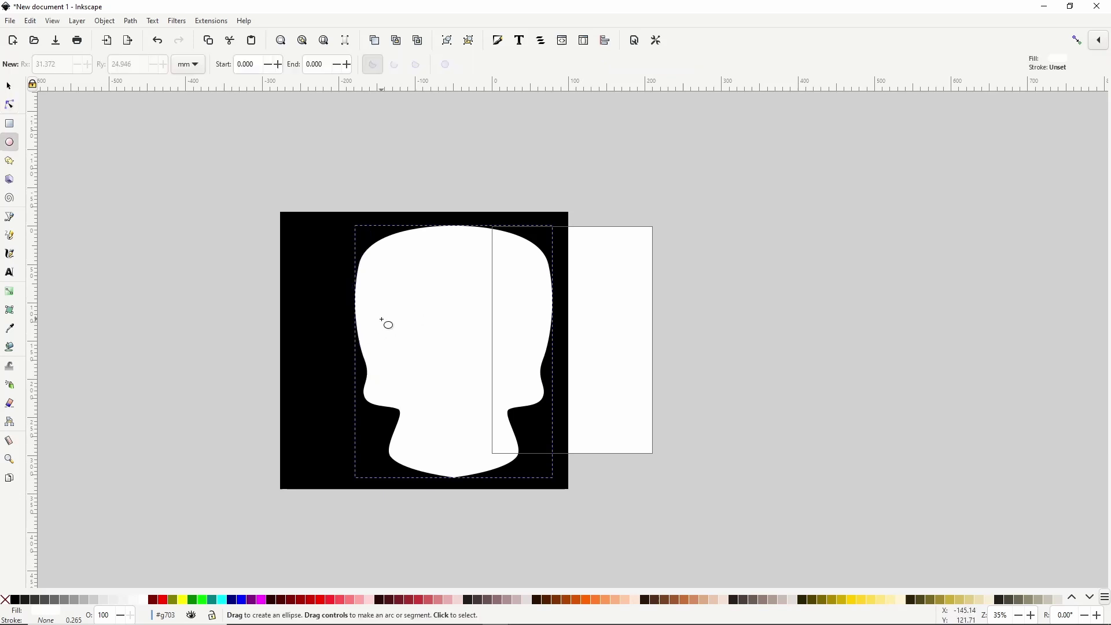
drag(382, 329, 446, 375)
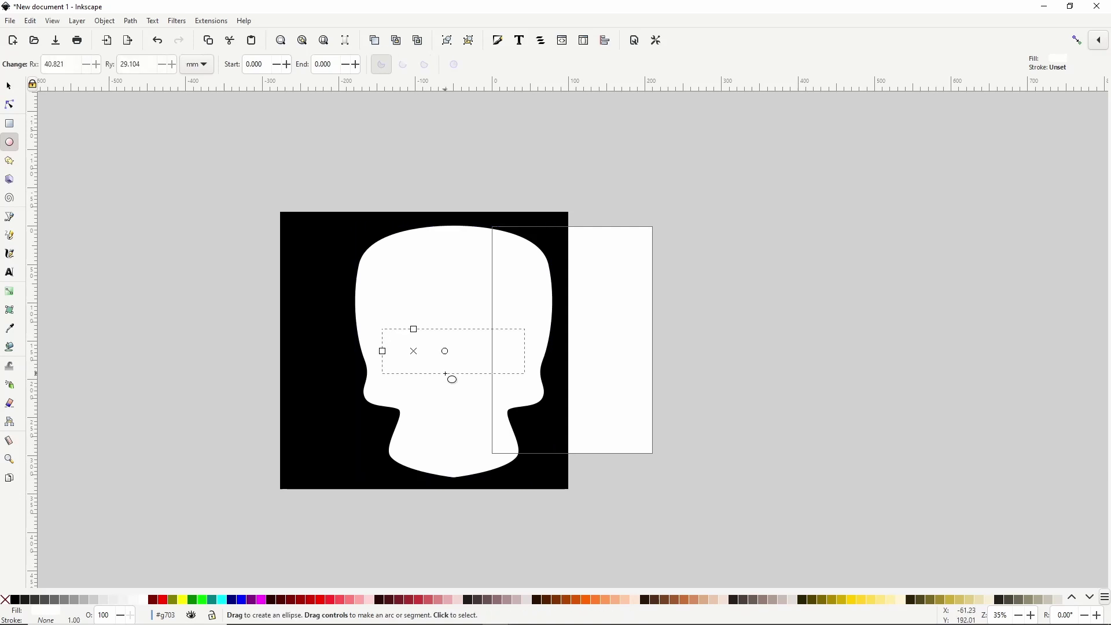
click(28, 598)
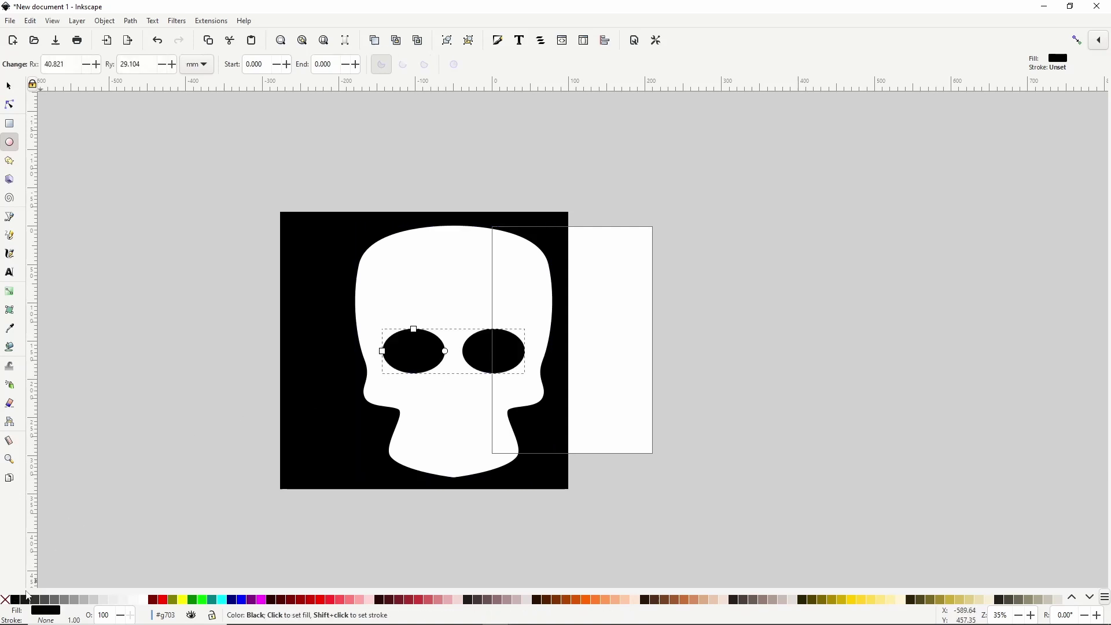
click(132, 21)
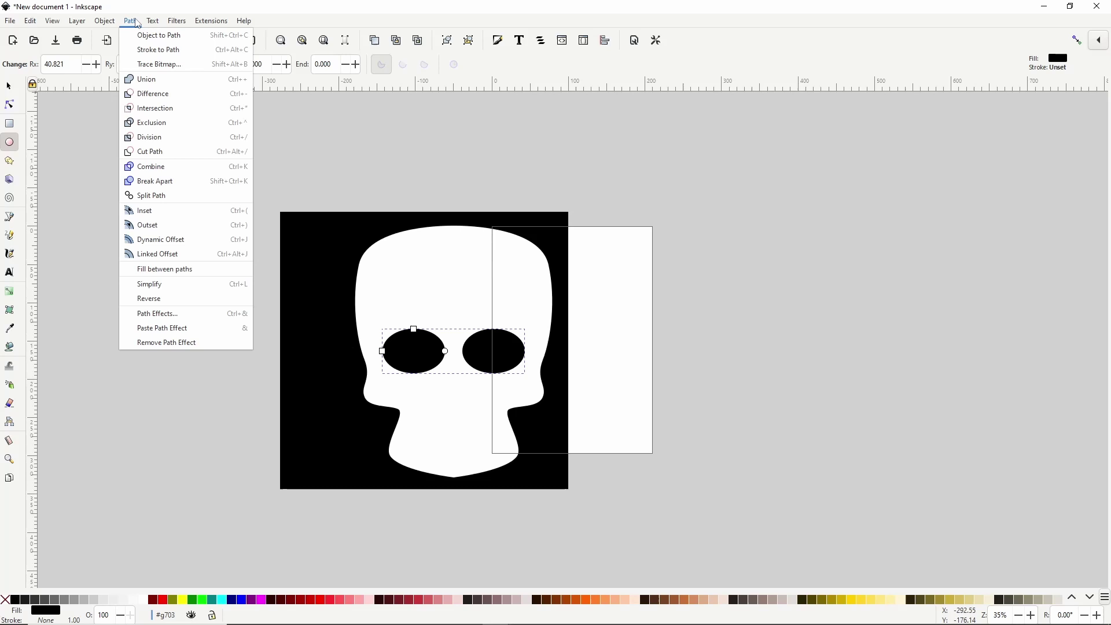
click(143, 36)
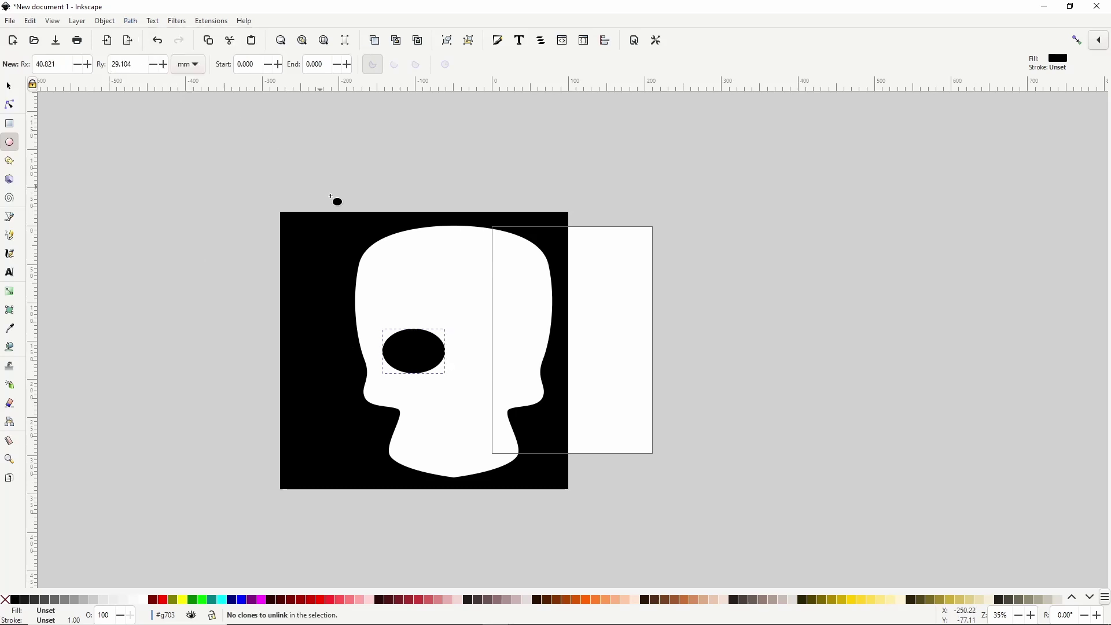
- Widen the eye sockets, flatten their bottoms, and move both slightly lower
key(n)
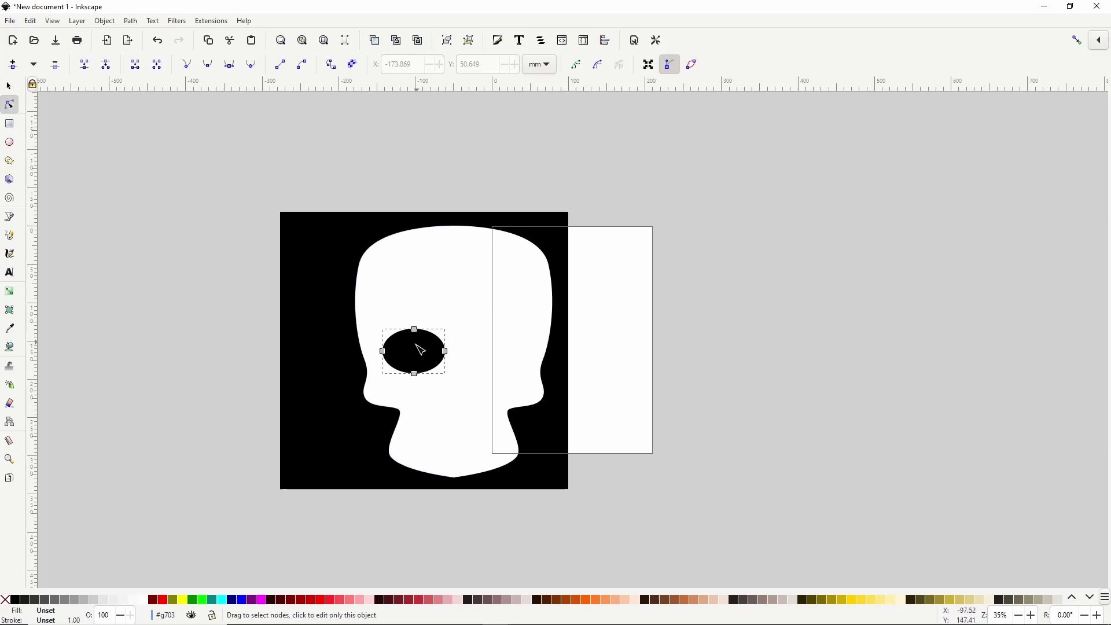
drag(448, 354, 390, 334)
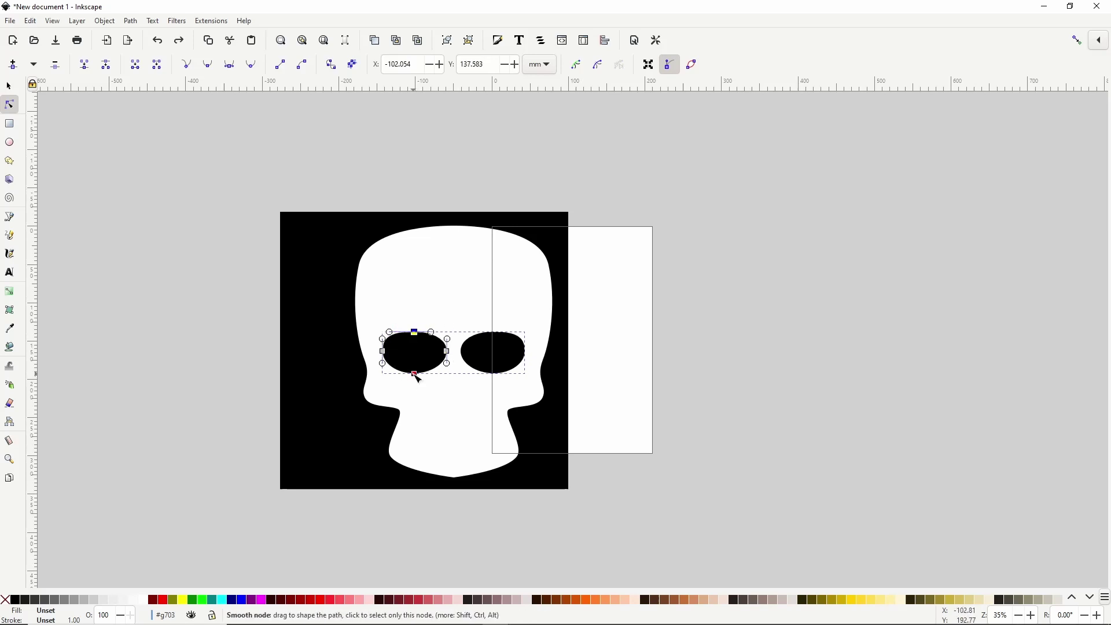
drag(415, 374, 445, 370)
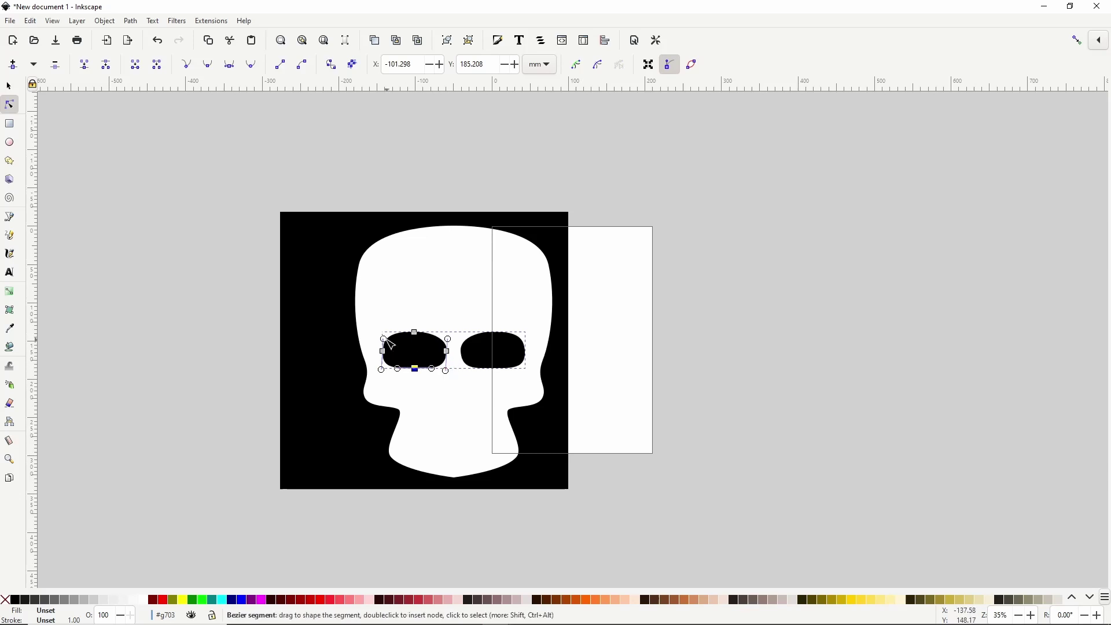
key(s)
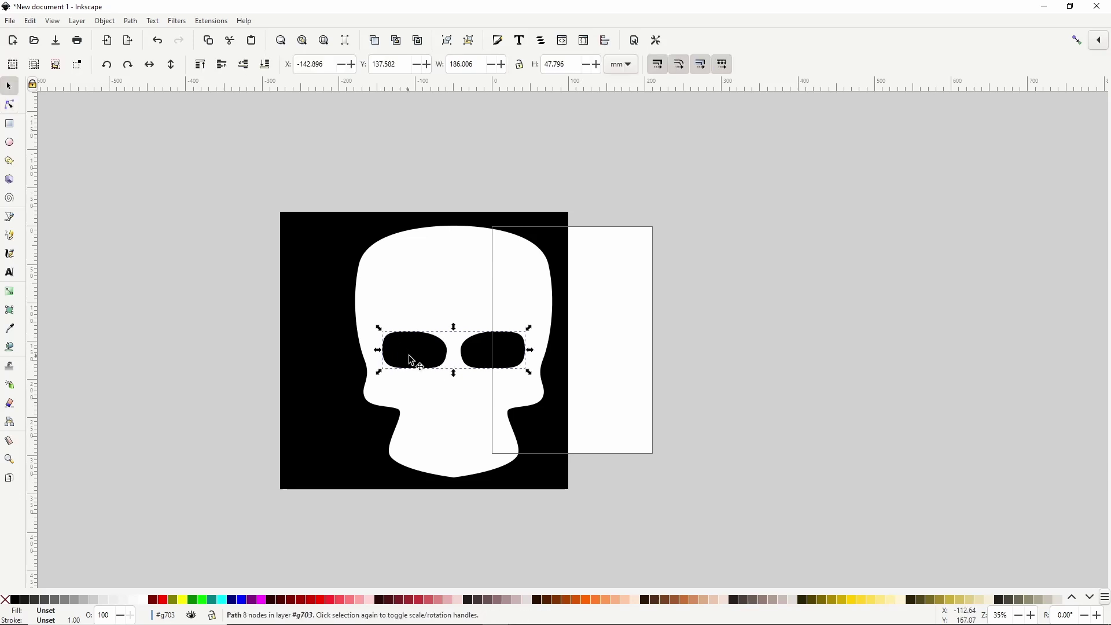
drag(411, 356, 411, 362)
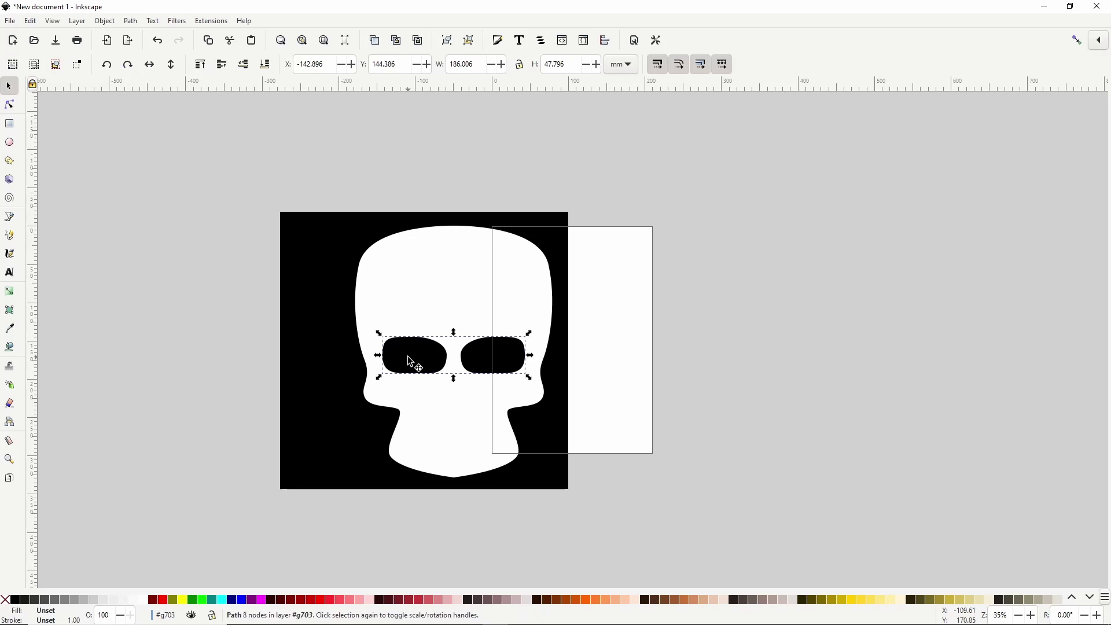
- Draw a black, outline-free triangular nose cavity below the eyes
key(b)
click(453, 386)
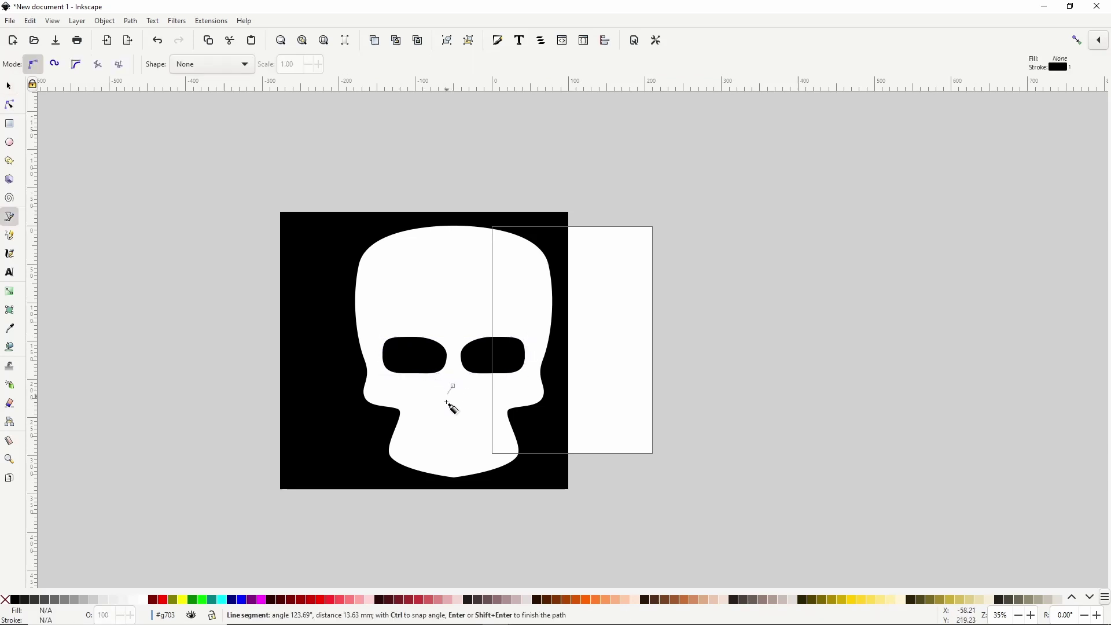
drag(435, 421, 458, 408)
click(454, 386)
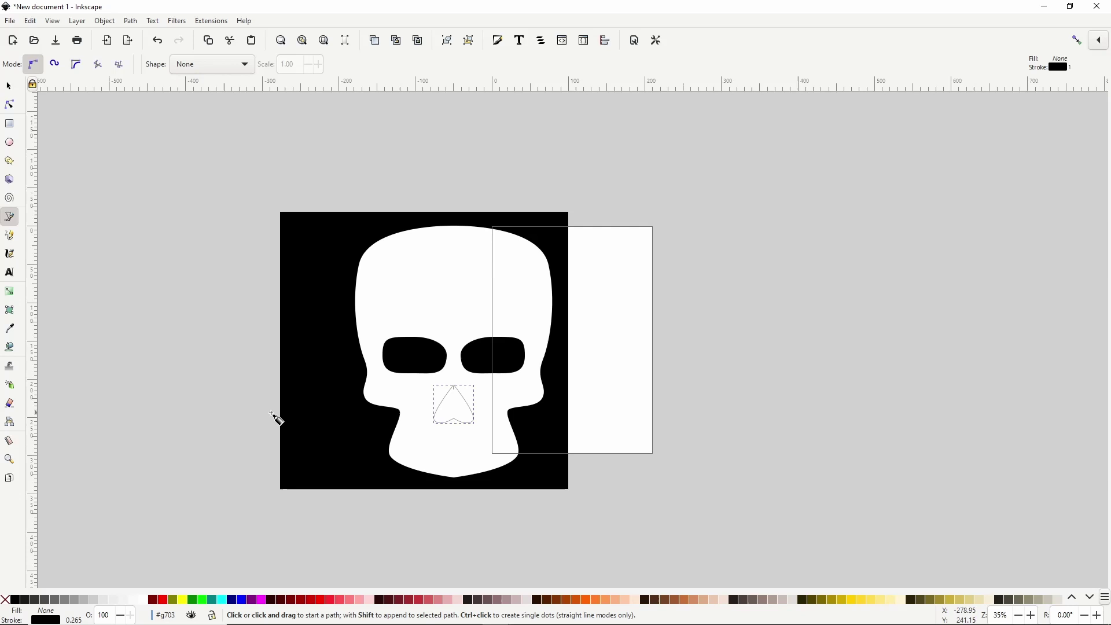
shift+click(6, 600)
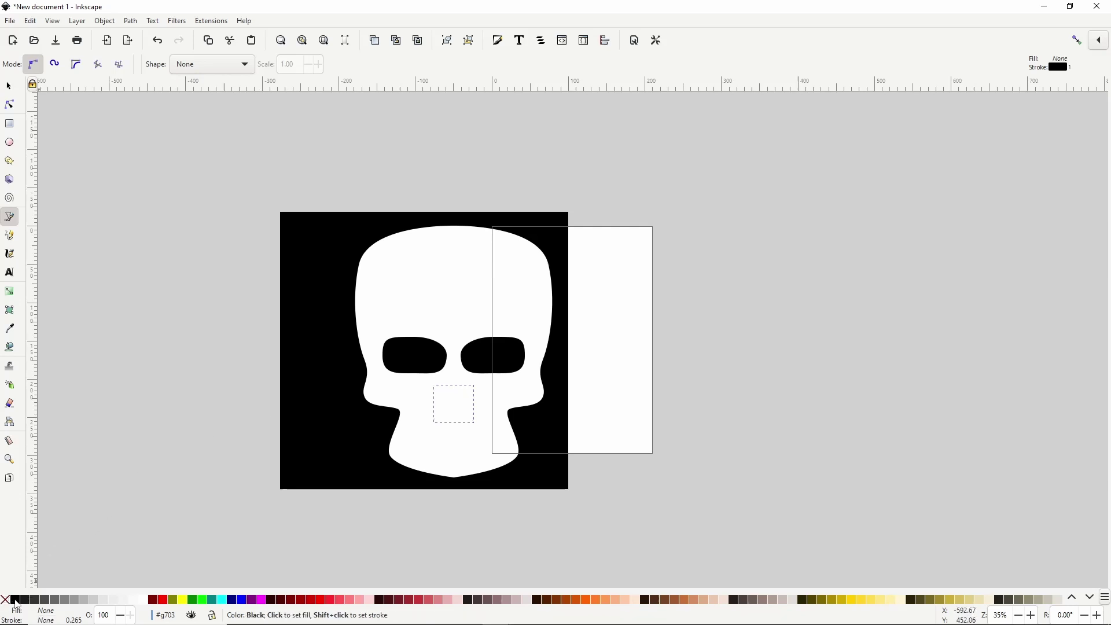
click(16, 601)
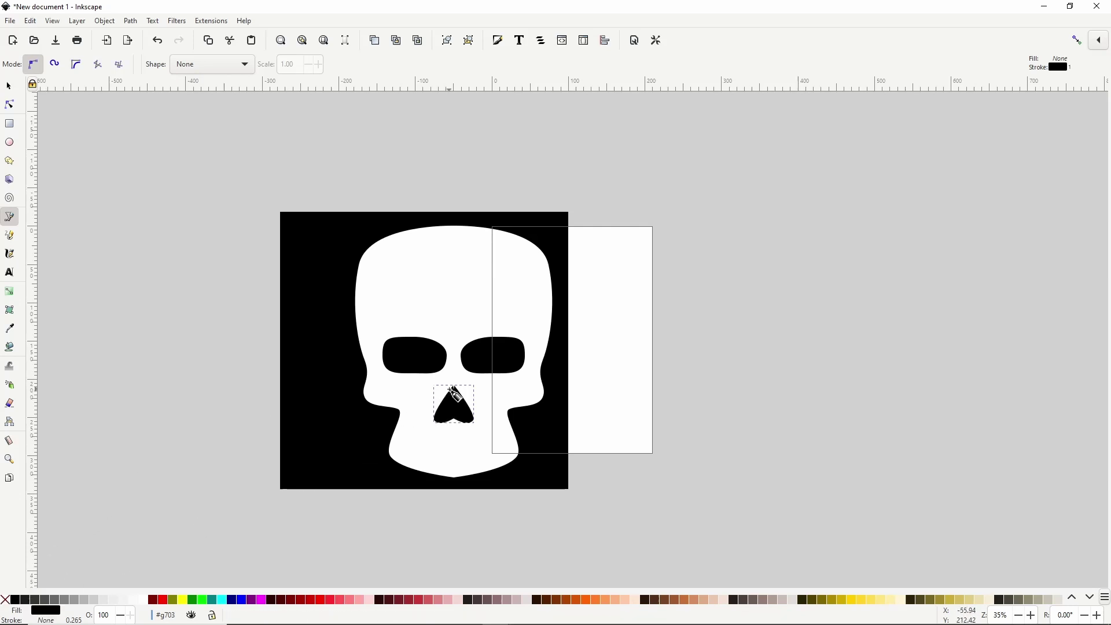
- Nudge the nose's top point and stretch the eye sockets to 53.844 mm tall
key(n)
drag(456, 387, 462, 381)
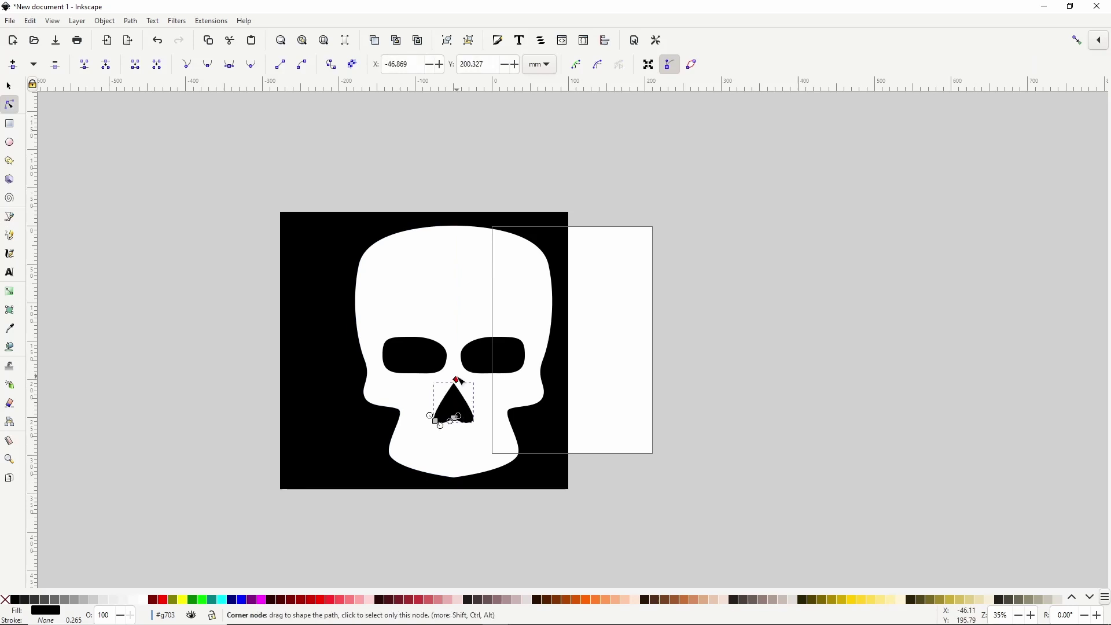
key(s)
click(418, 366)
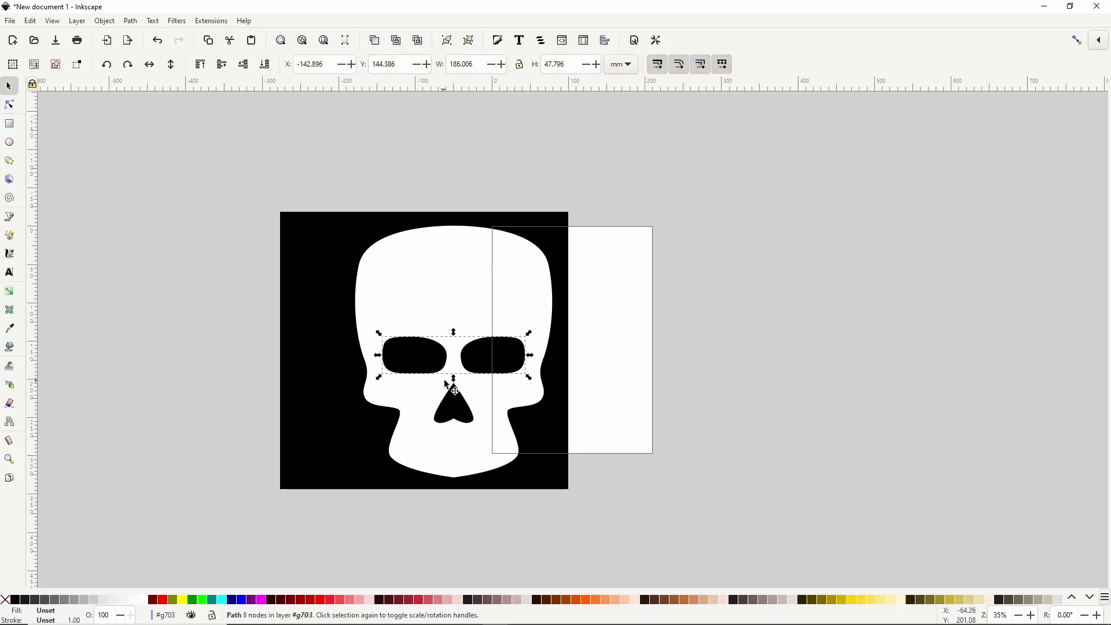
drag(454, 379, 457, 391)
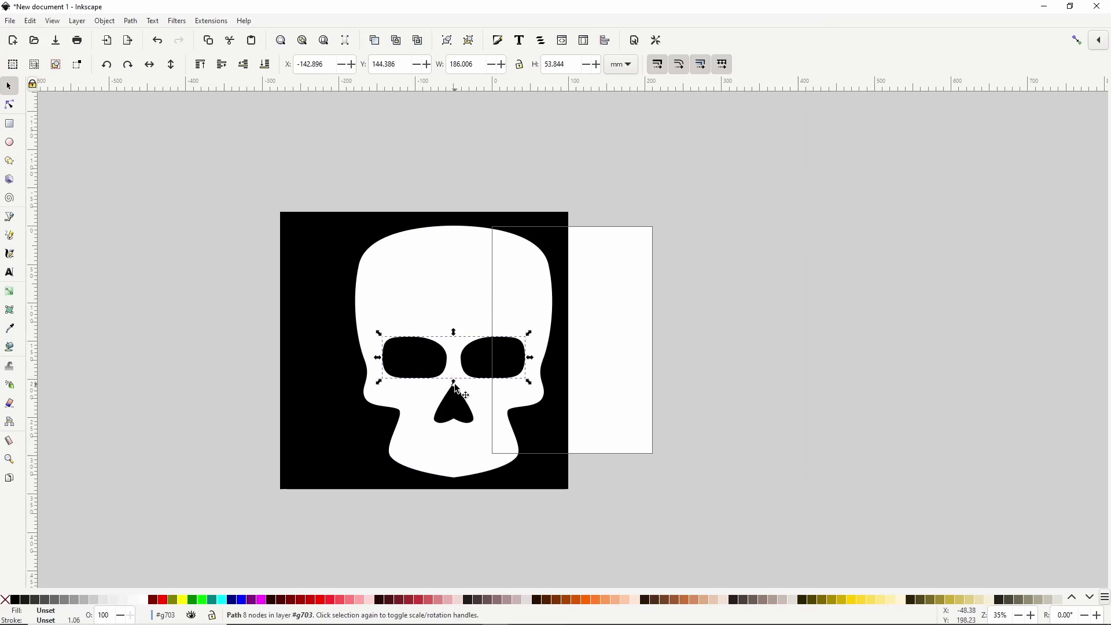
- Set the Bezier shape to Triangle in and draw a curved brow stroke across both eyes
key(b)
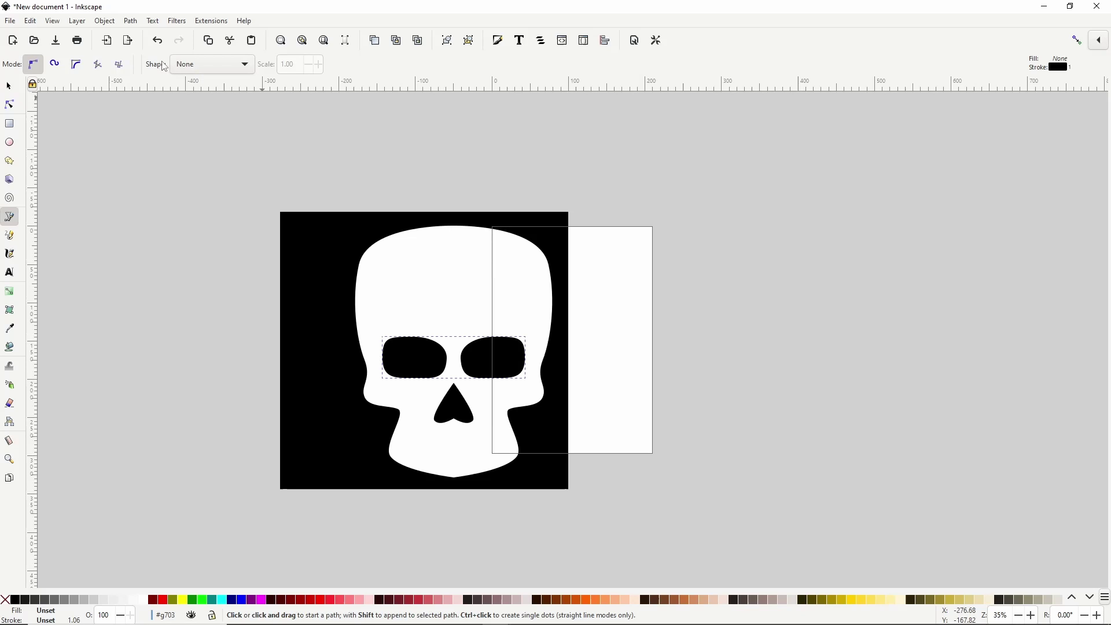
click(219, 69)
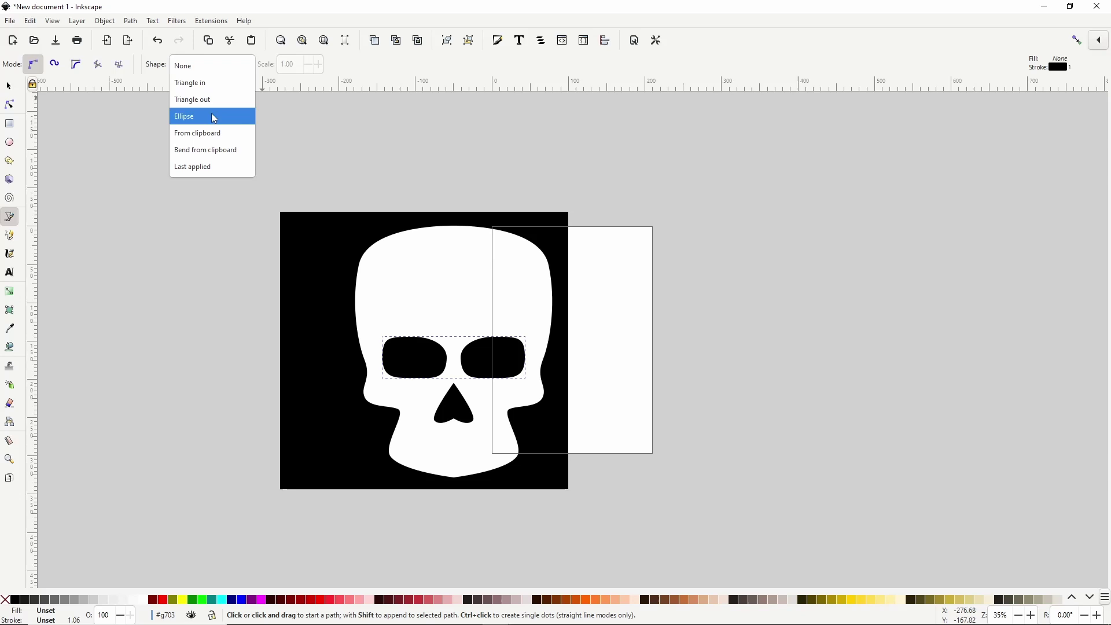
click(215, 83)
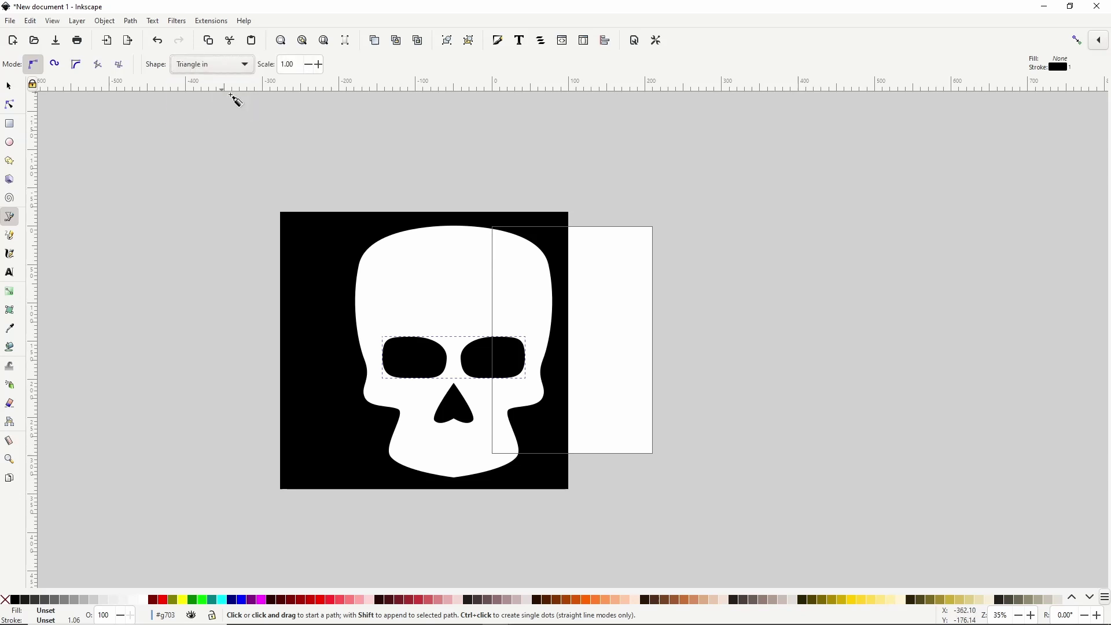
scroll(460, 382, up, 2)
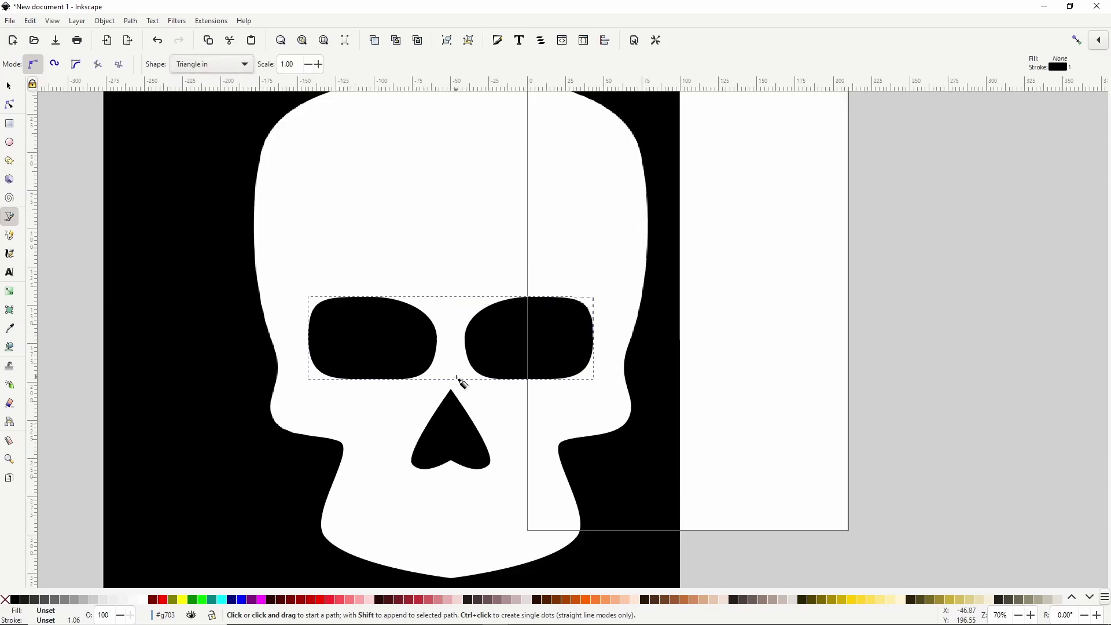
click(387, 300)
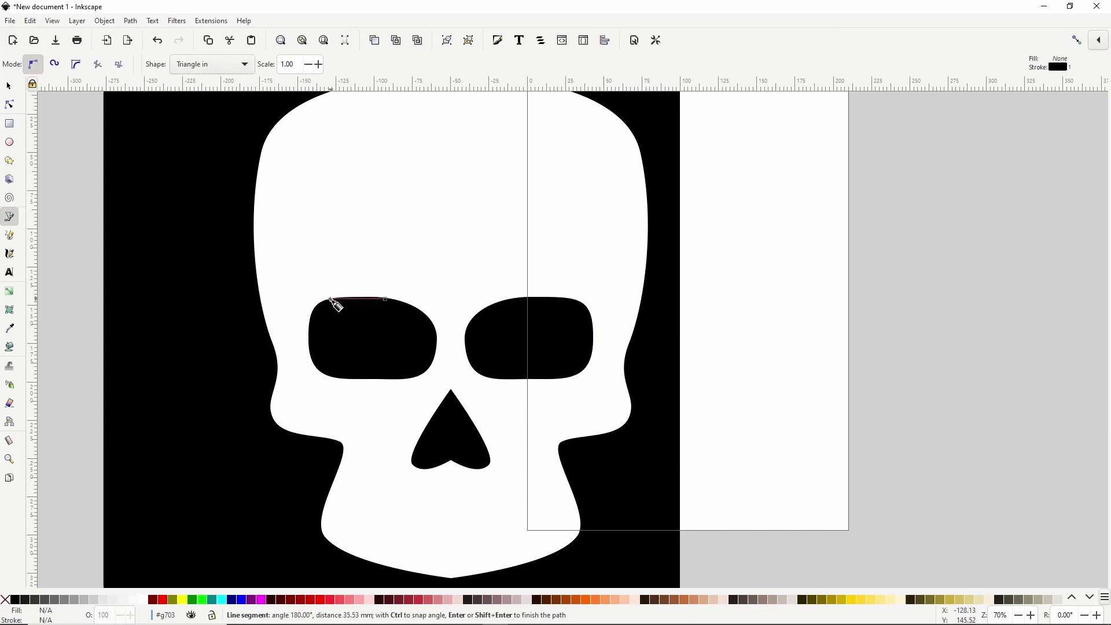
drag(315, 302, 312, 302)
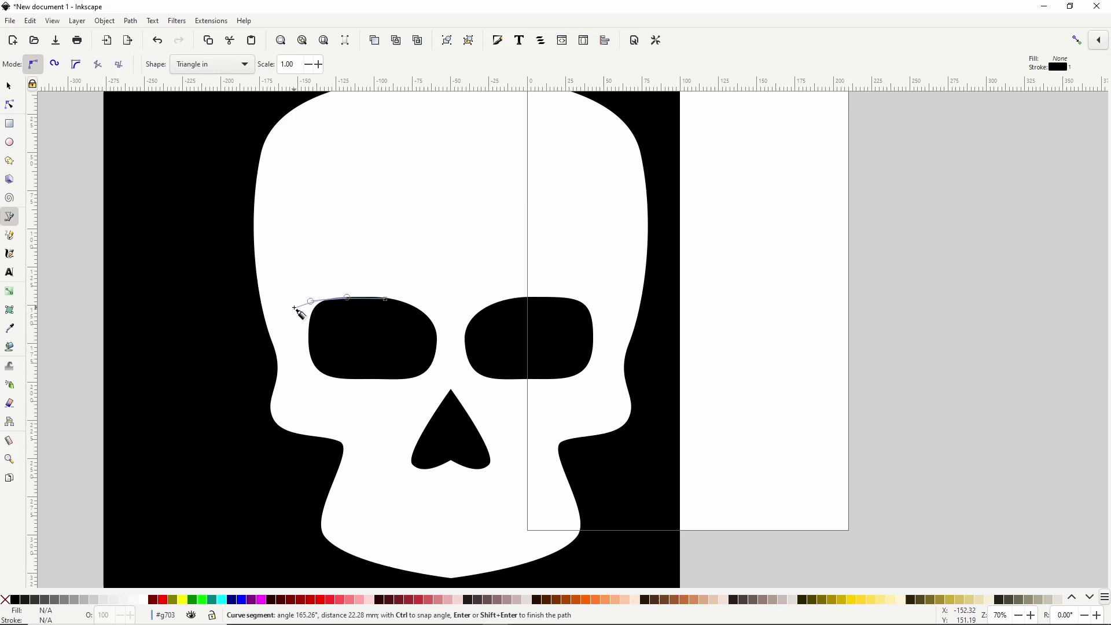
double_click(295, 308)
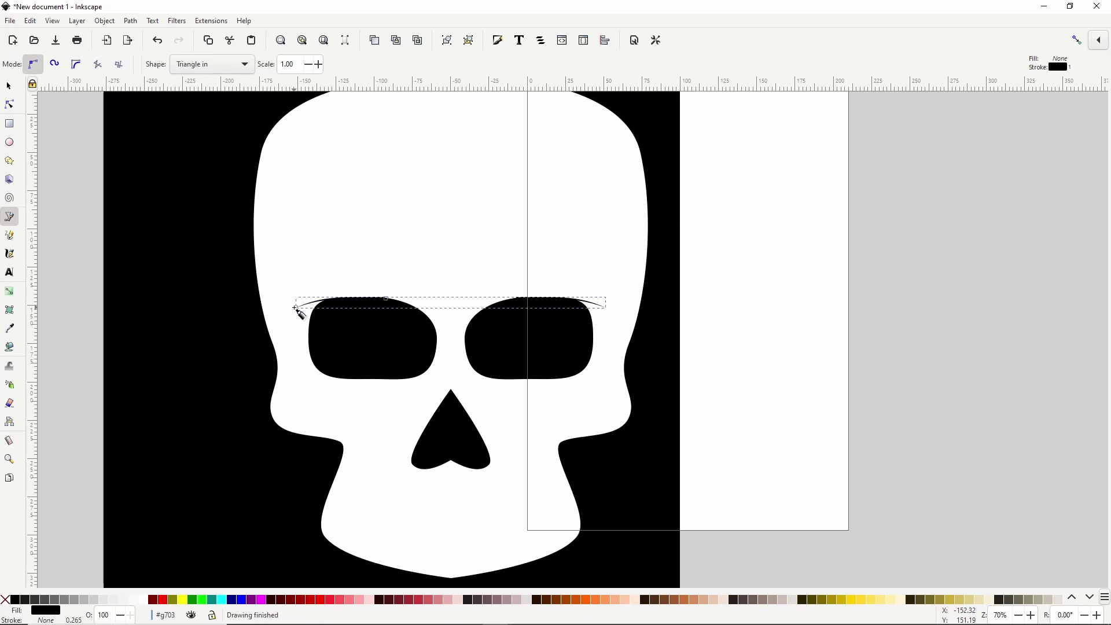
- Raise the brow stroke's Scale to 6.00, undoing a trial upward move
click(319, 64)
click(320, 64)
click(319, 65)
click(320, 64)
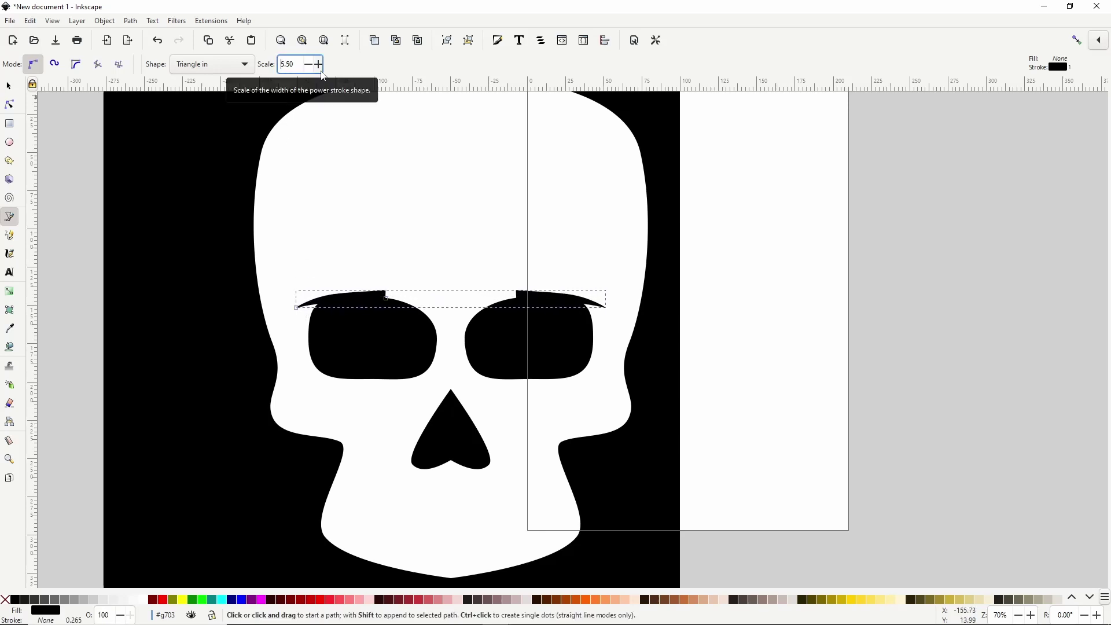
click(13, 89)
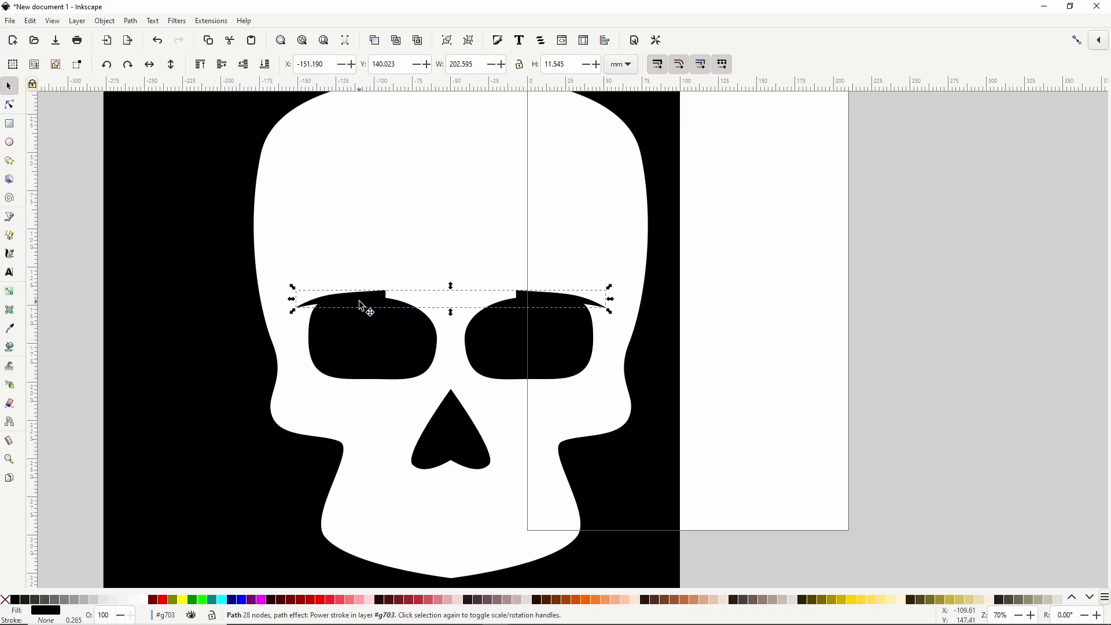
drag(359, 301, 356, 277)
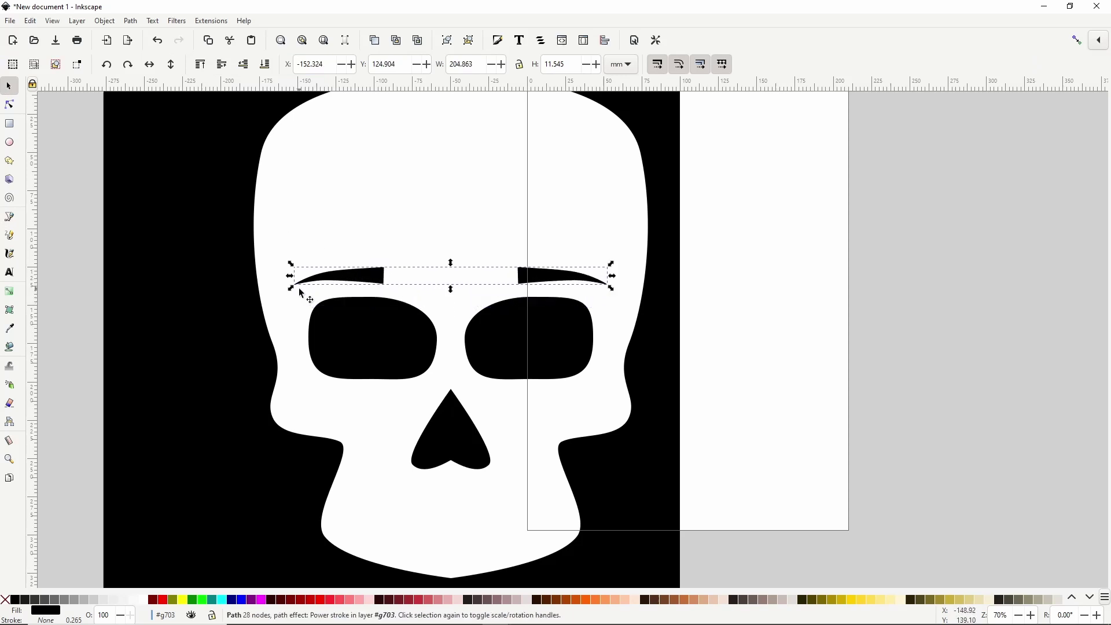
key(ctrl+z)
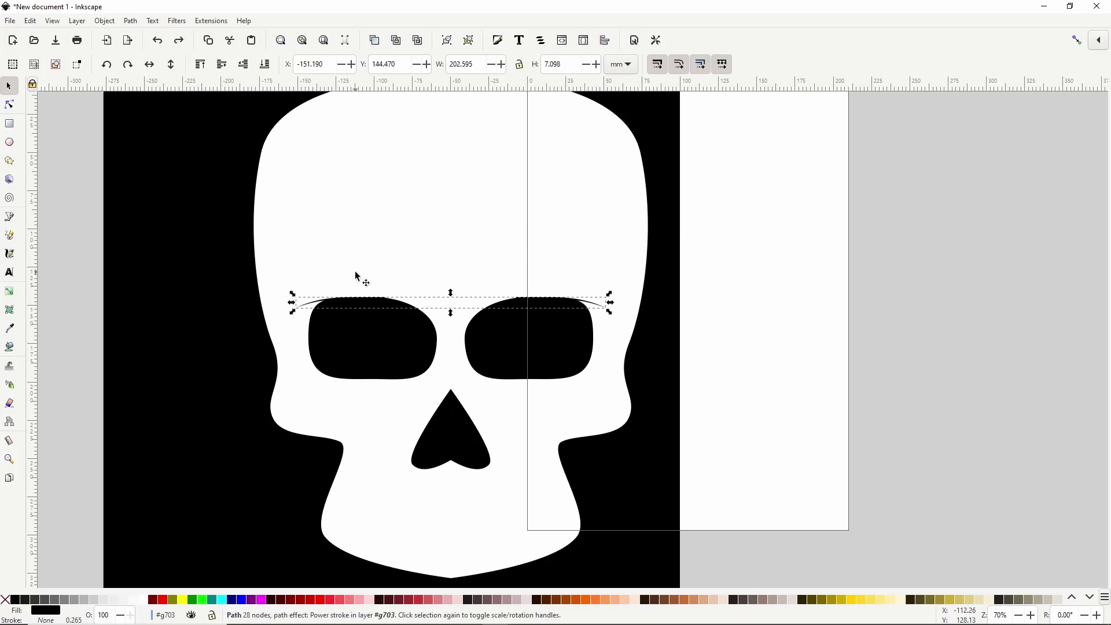
key(b)
click(320, 64)
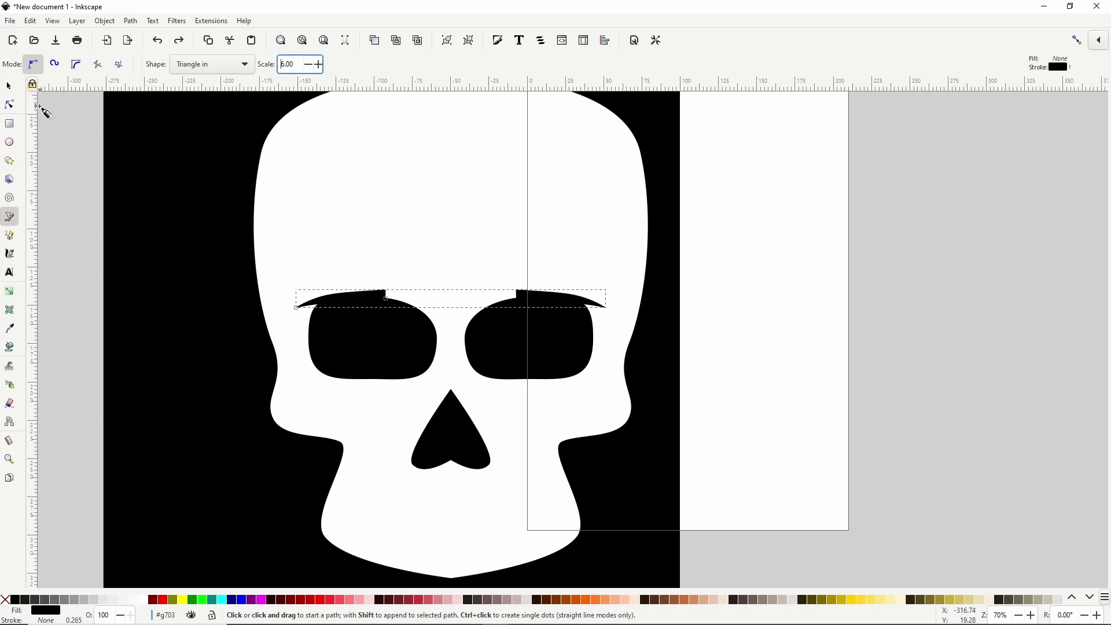
- Drag the left brow's nodes to thicken and arch both brows with downward-hooking outer tips
click(9, 104)
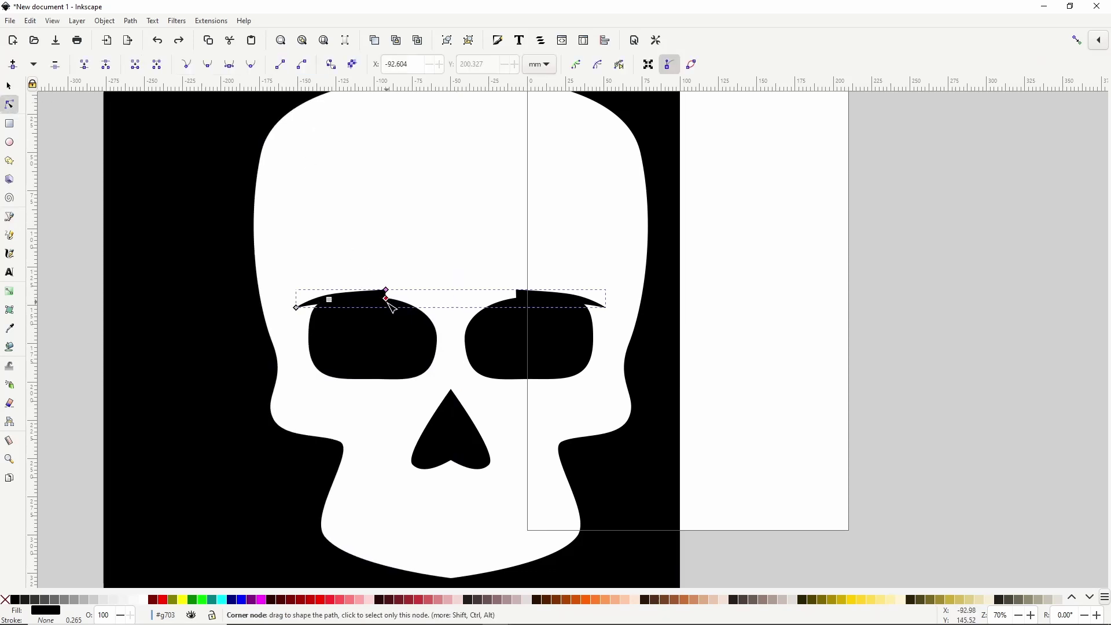
drag(392, 307, 400, 313)
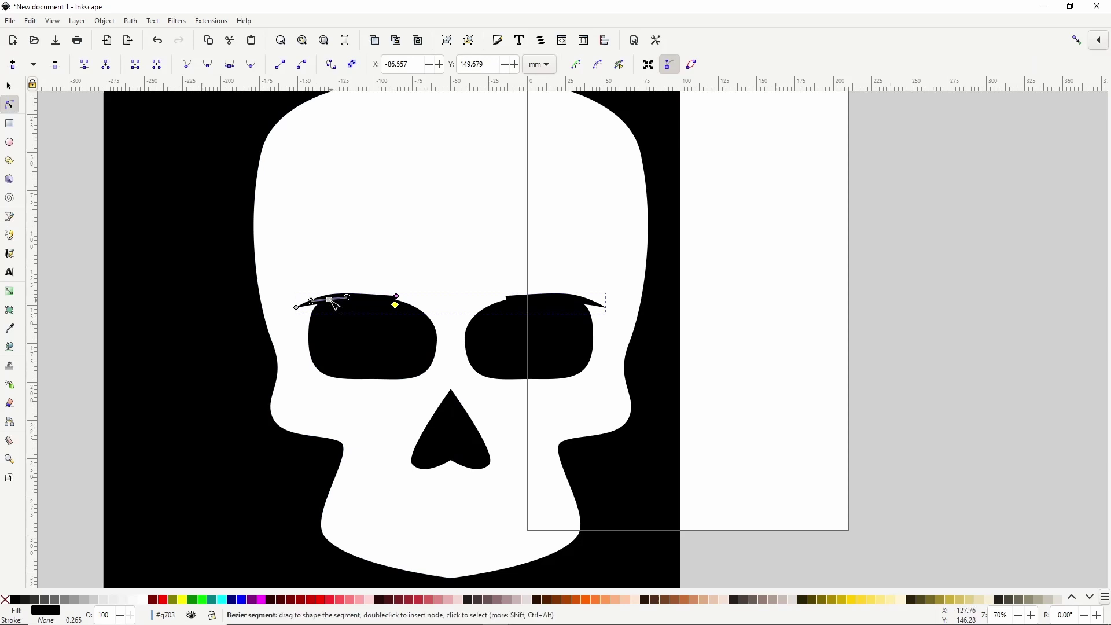
drag(330, 300, 325, 305)
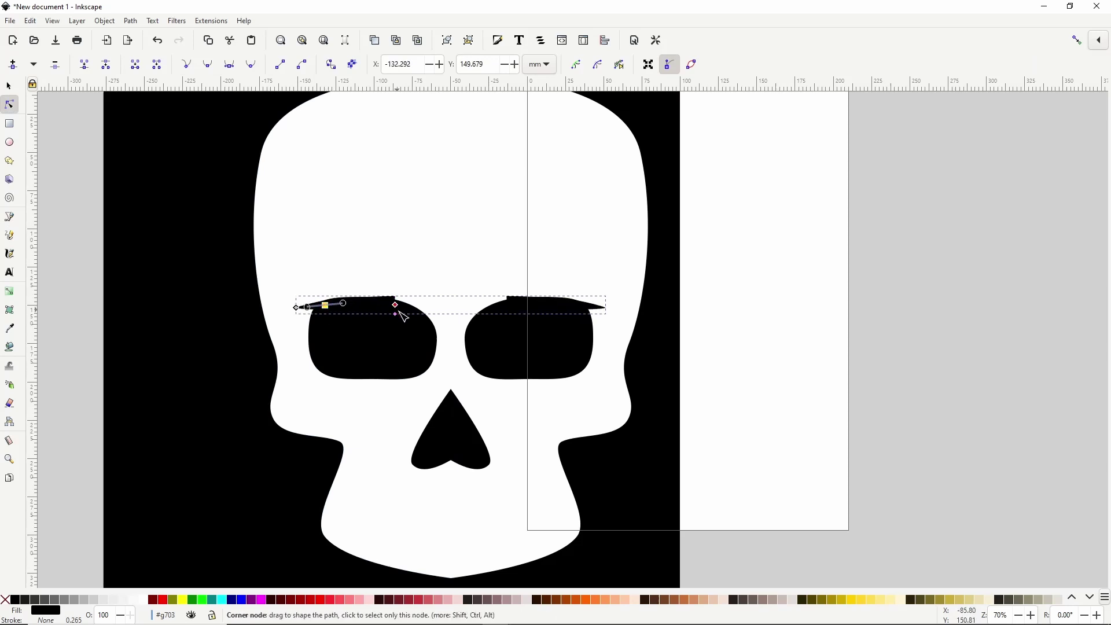
drag(396, 305, 349, 299)
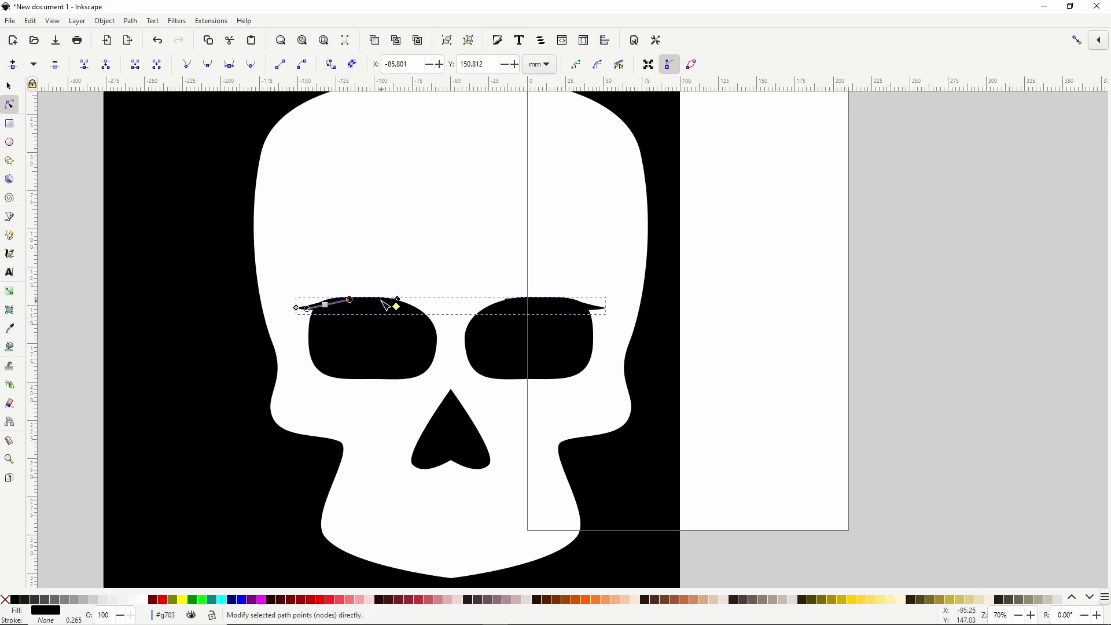
click(347, 342)
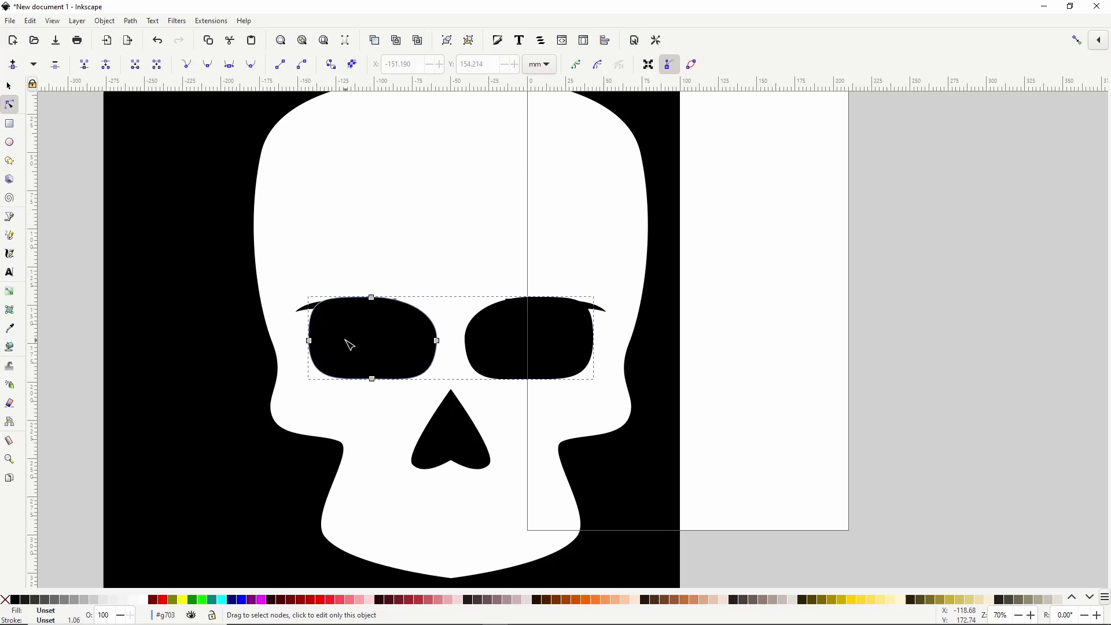
click(373, 301)
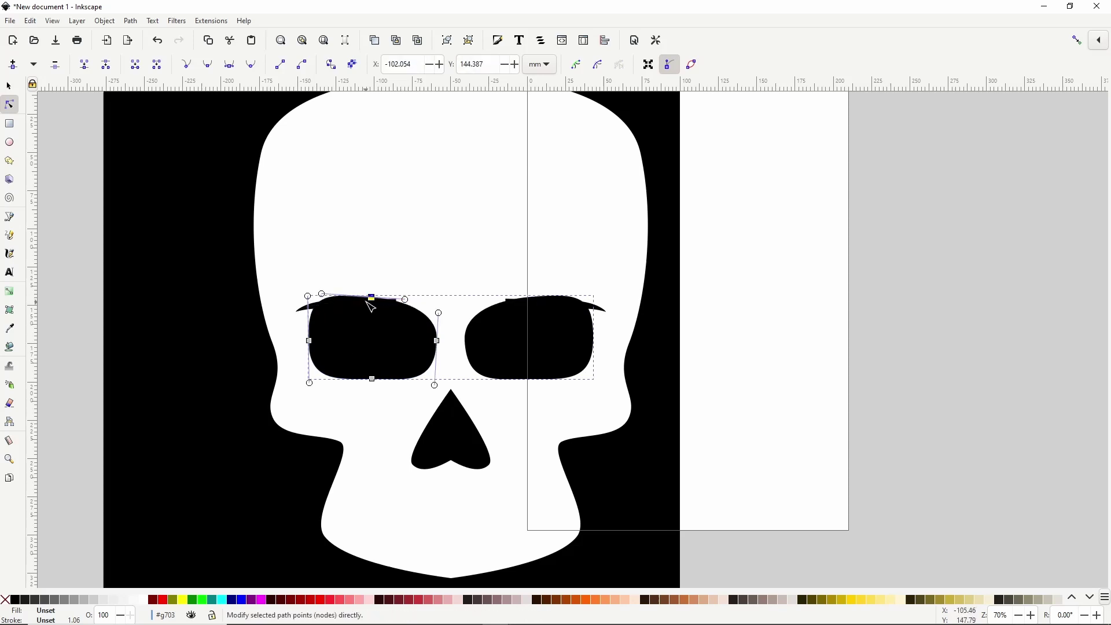
click(315, 308)
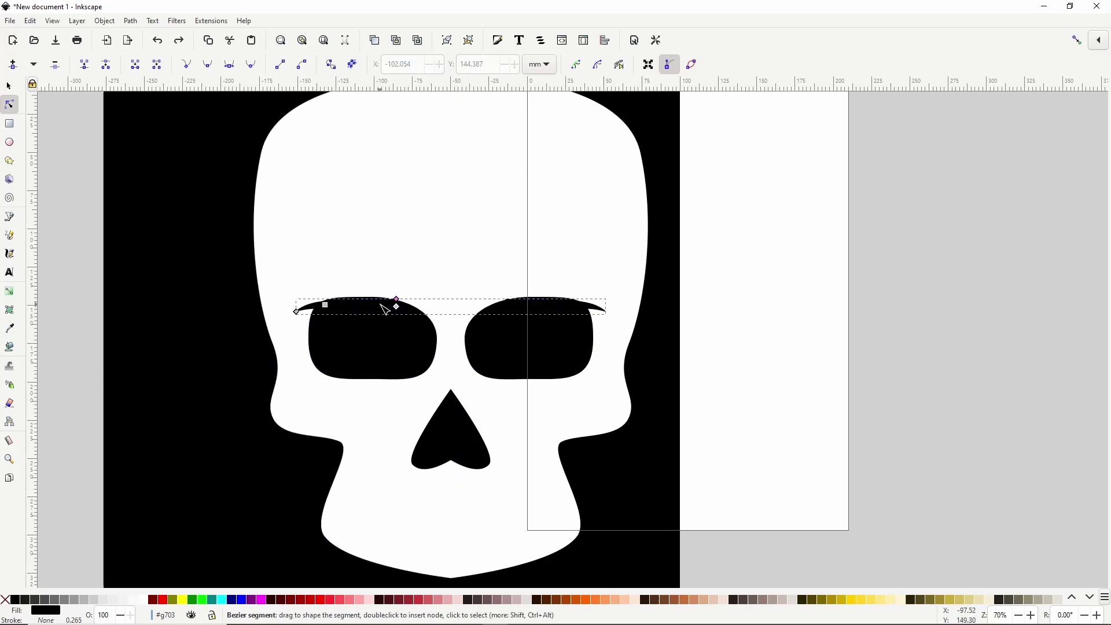
click(400, 340)
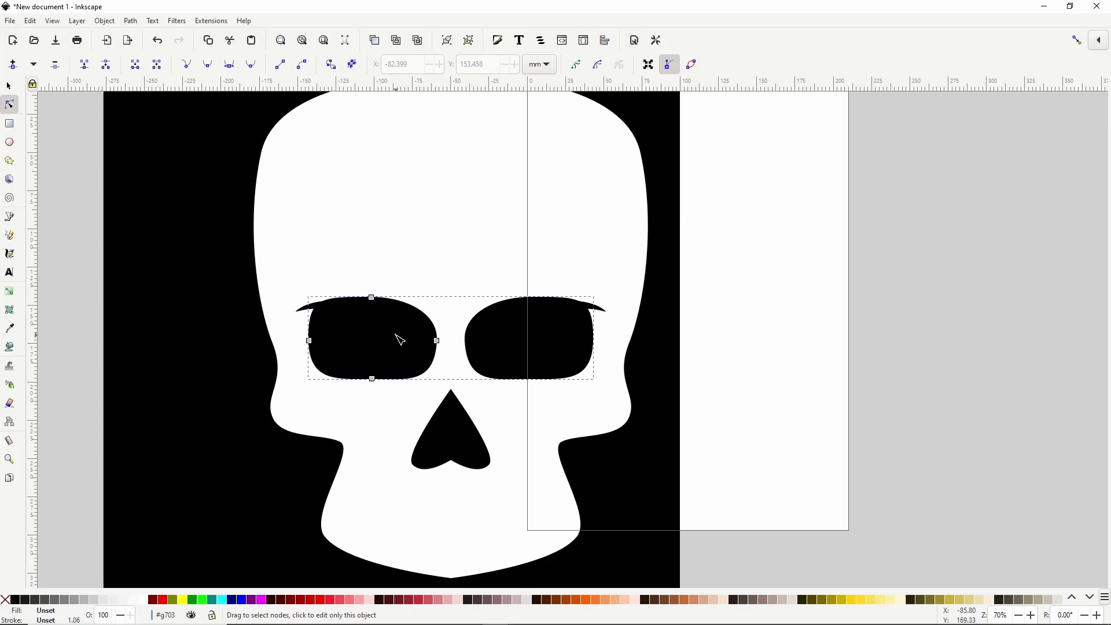
click(323, 310)
drag(326, 307, 328, 302)
click(345, 331)
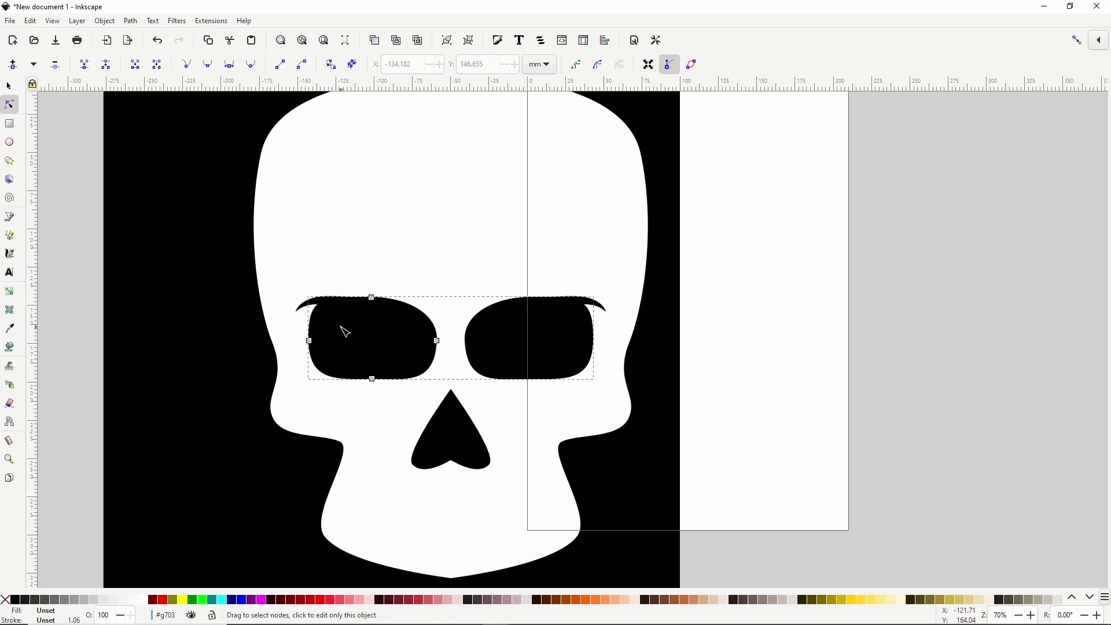
- Draw a tapered lower-lid stroke under the eyes and adjust its curve
key(b)
click(389, 379)
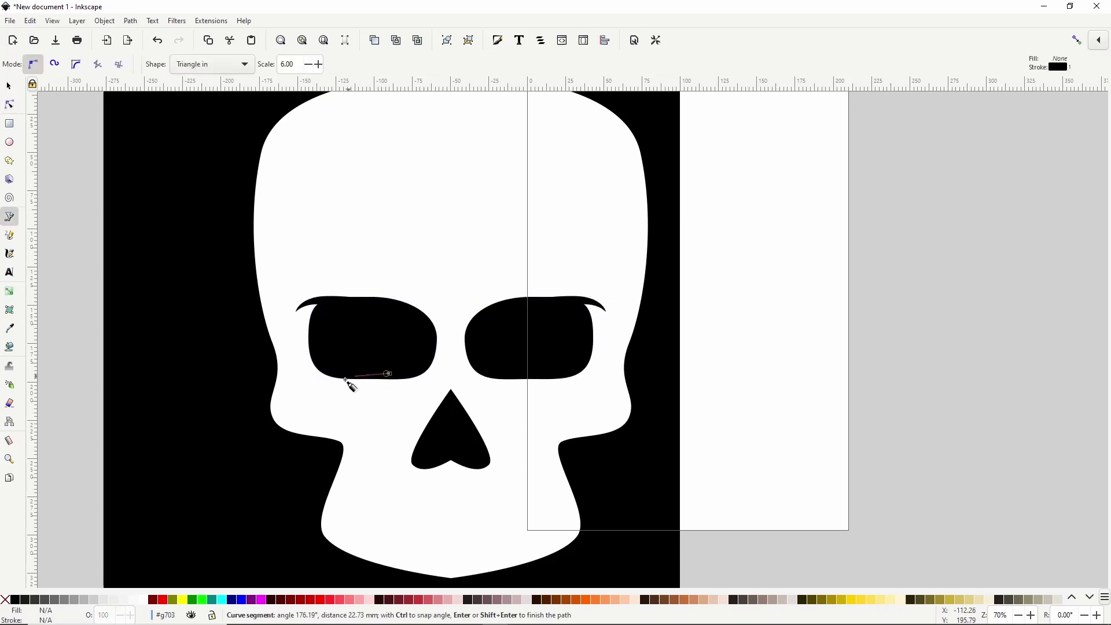
double_click(297, 375)
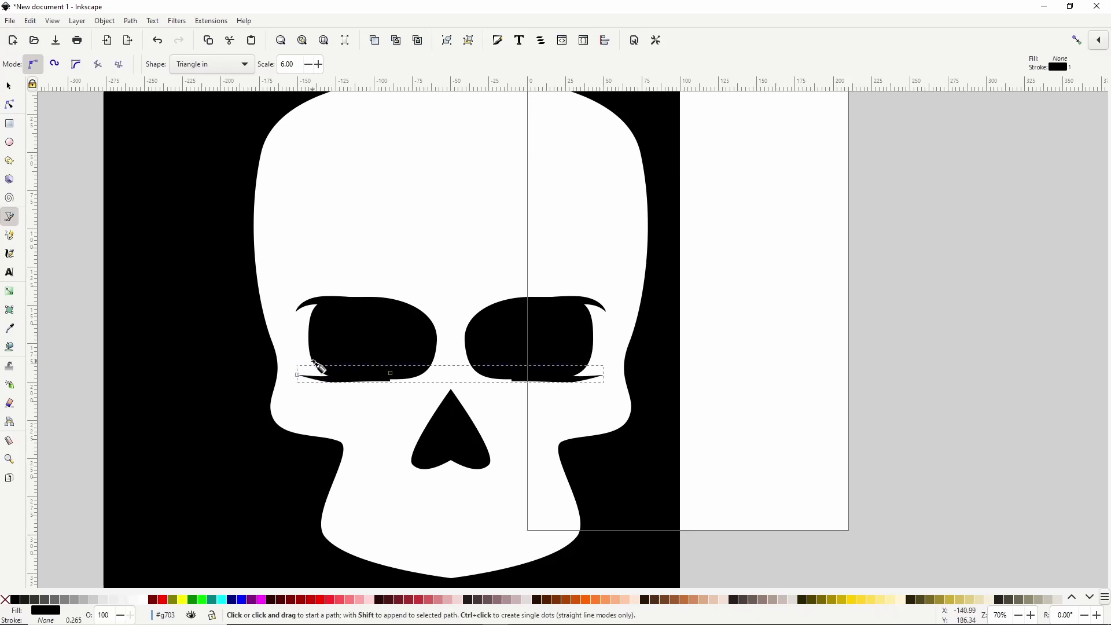
key(n)
click(400, 371)
mouse_move(337, 382)
mouse_down()
mouse_move(329, 374)
mouse_move(347, 379)
mouse_up()
click(360, 341)
- Add a tapered stroke dropping from the inner eye corner toward the nose
key(b)
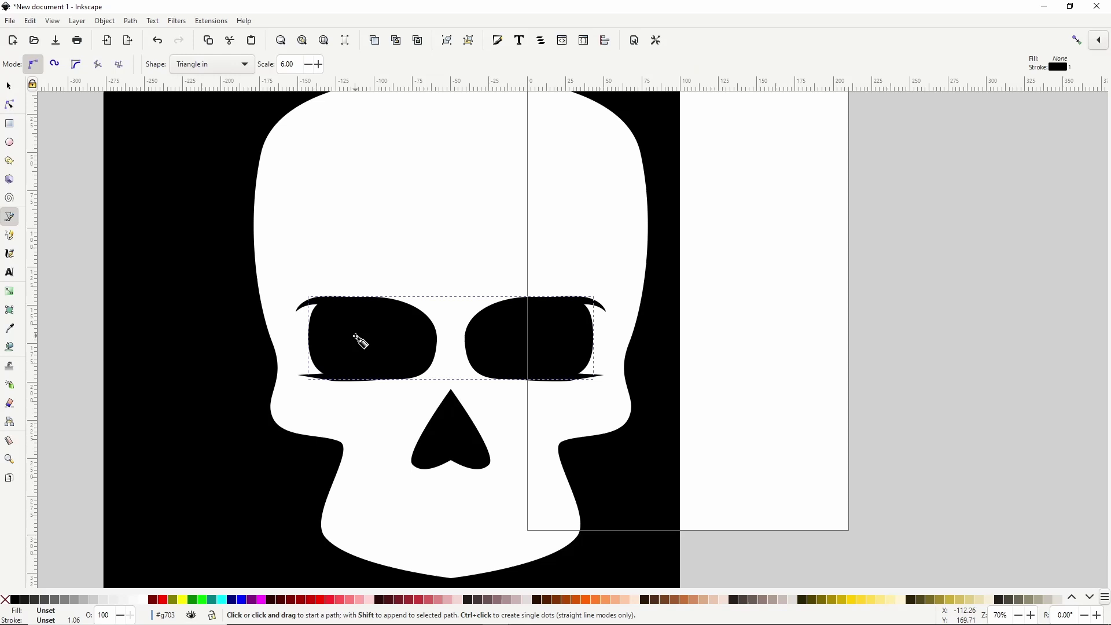
click(427, 363)
click(413, 397)
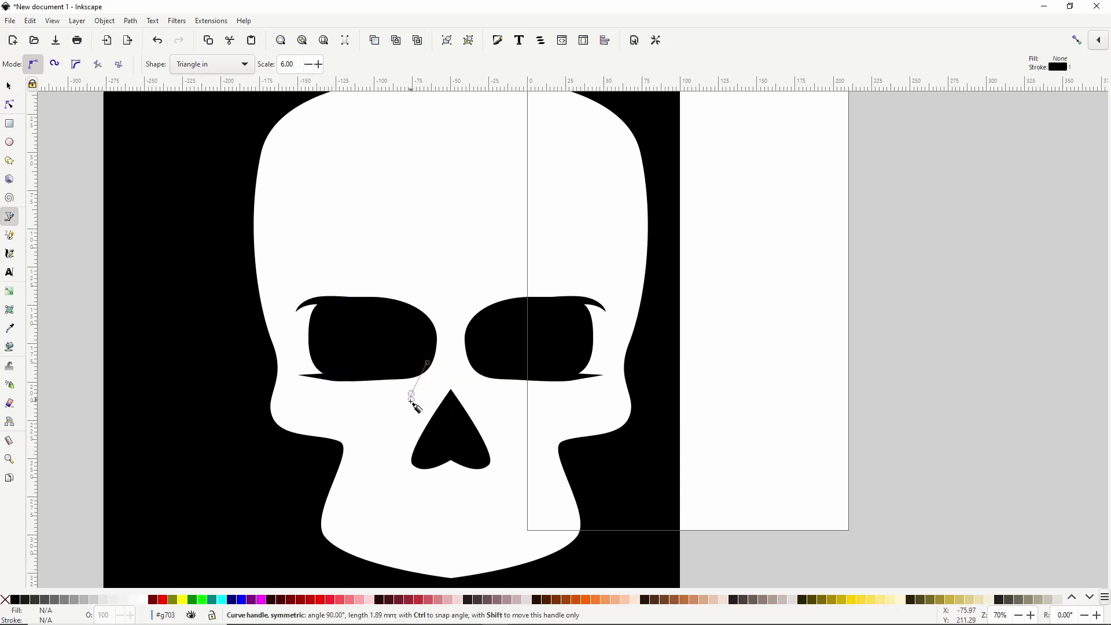
key(Return)
key(space)
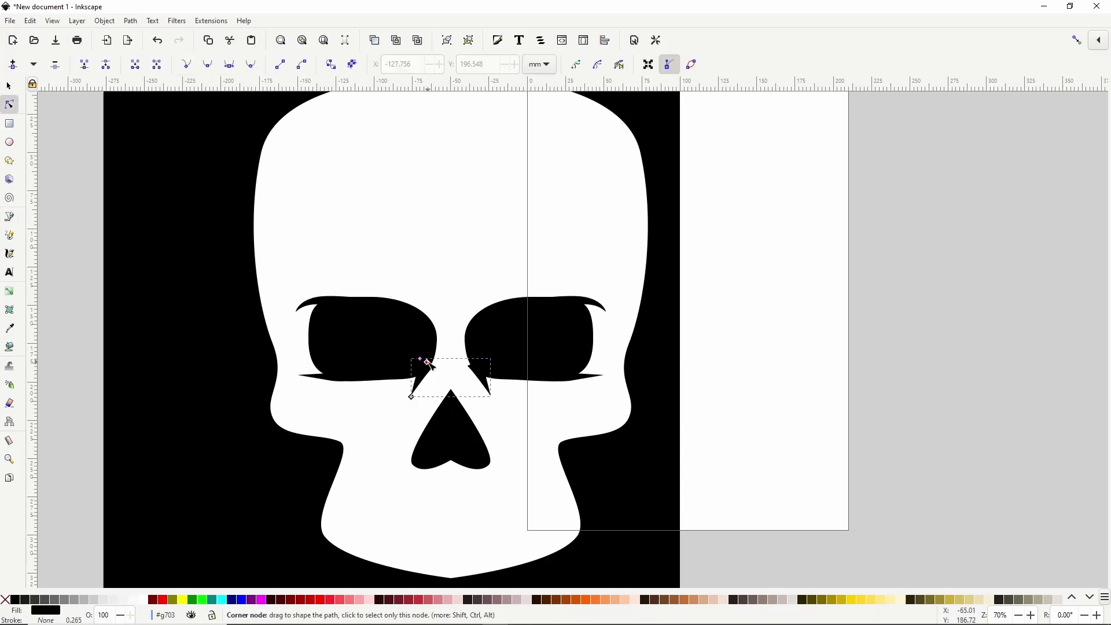
click(406, 331)
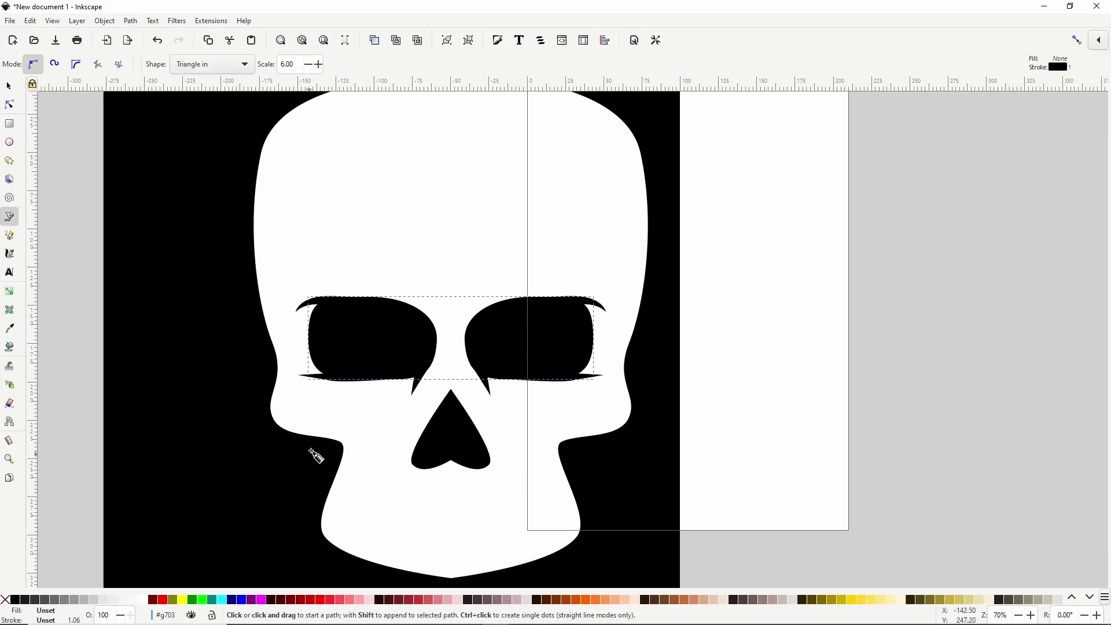
- Draw a curved cheekbone stroke at nose level and bend it into a downward hook
drag(309, 444, 351, 437)
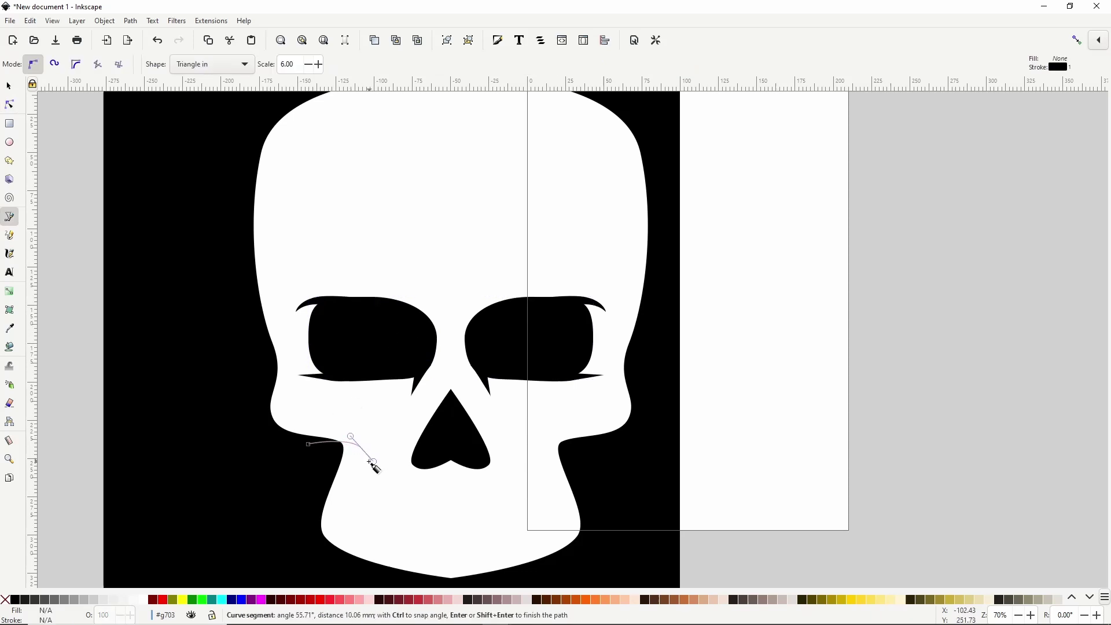
key(Return)
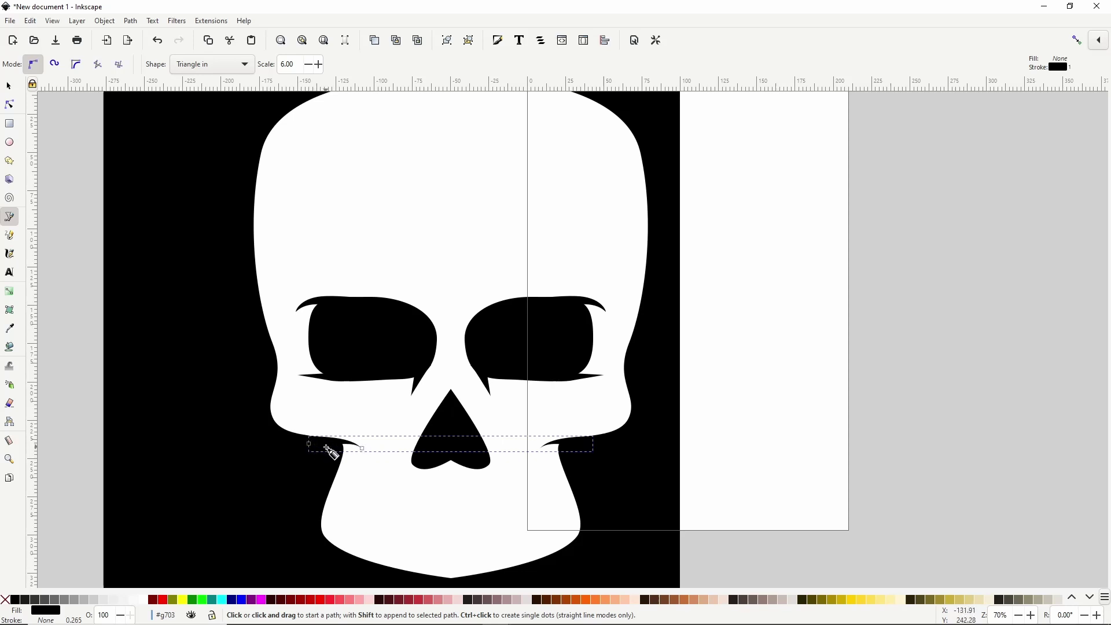
key(n)
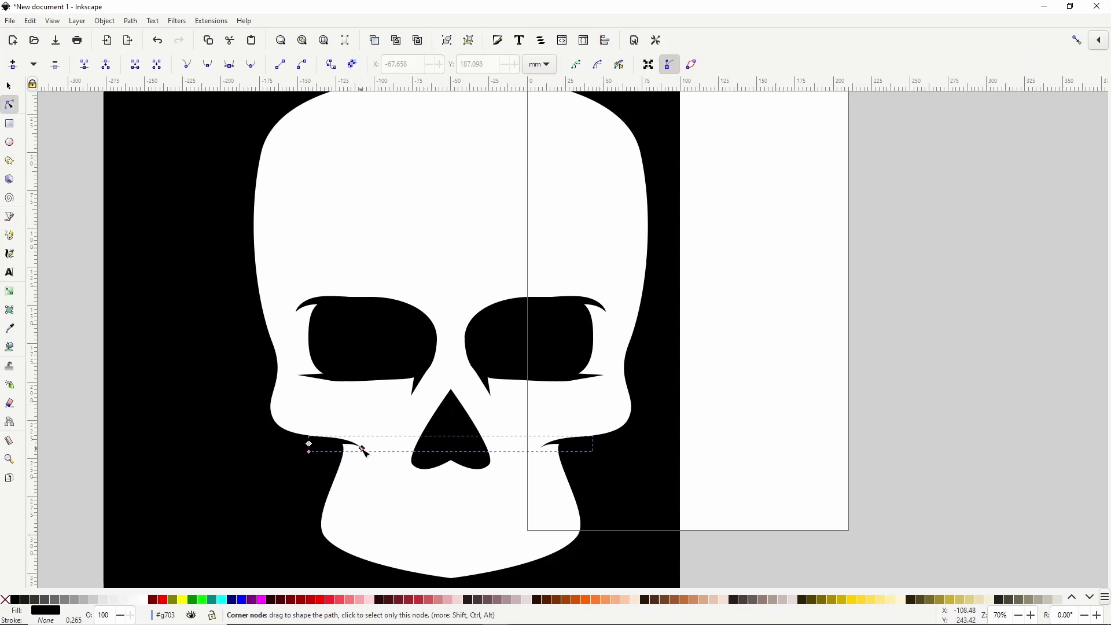
drag(364, 451, 312, 452)
click(379, 471)
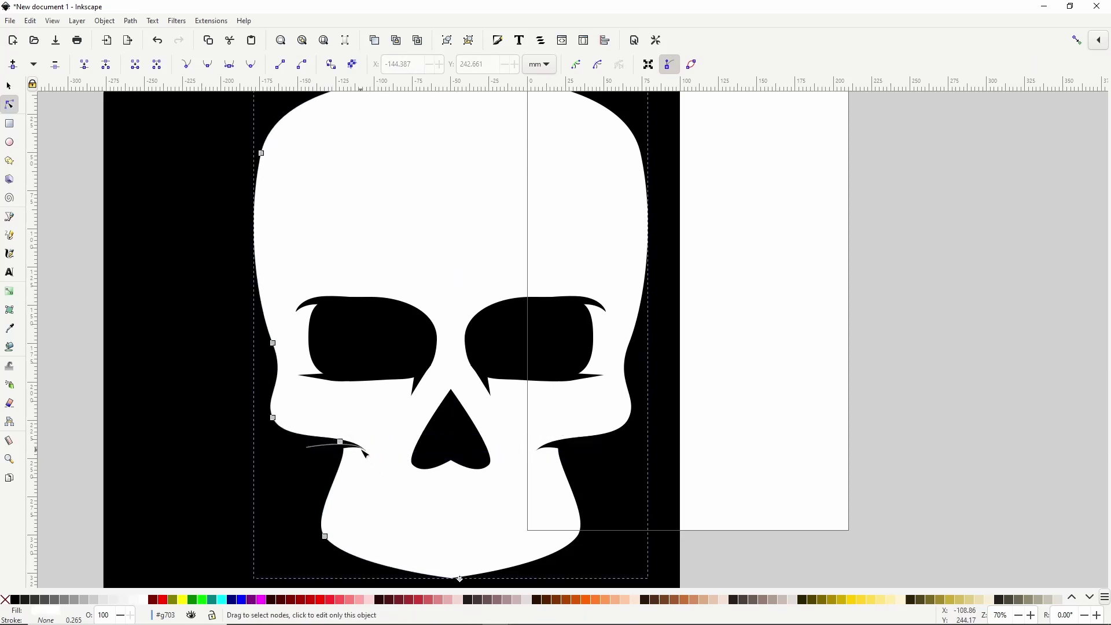
click(365, 454)
drag(362, 452, 344, 434)
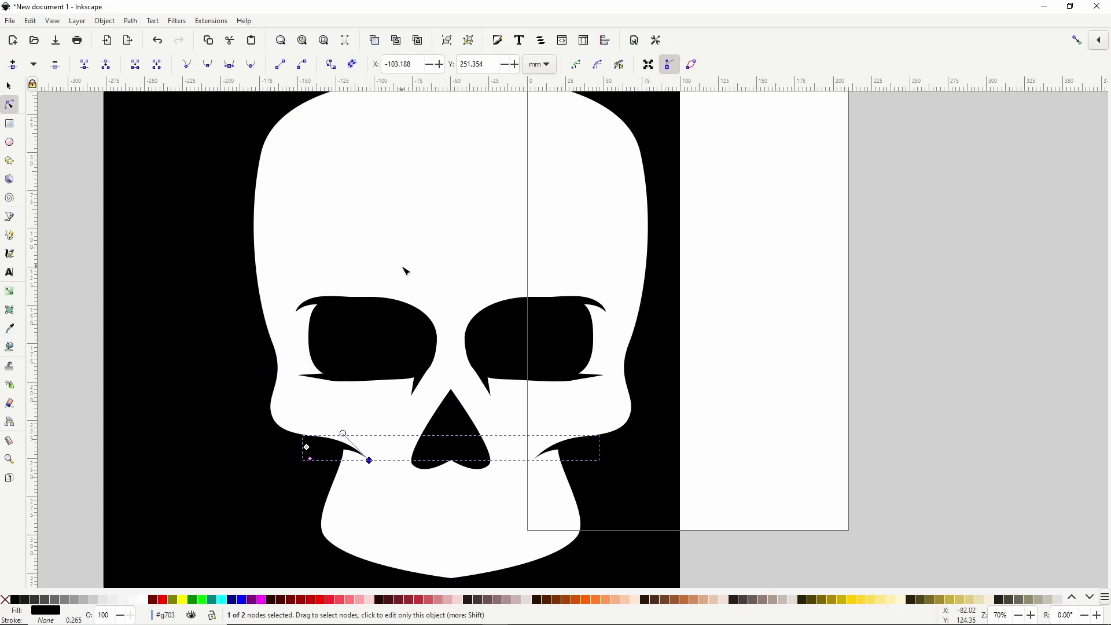
- With Ellipse stroke shape, draw an angled brow stroke over the inner eye and bend its lower edge
key(b)
click(215, 69)
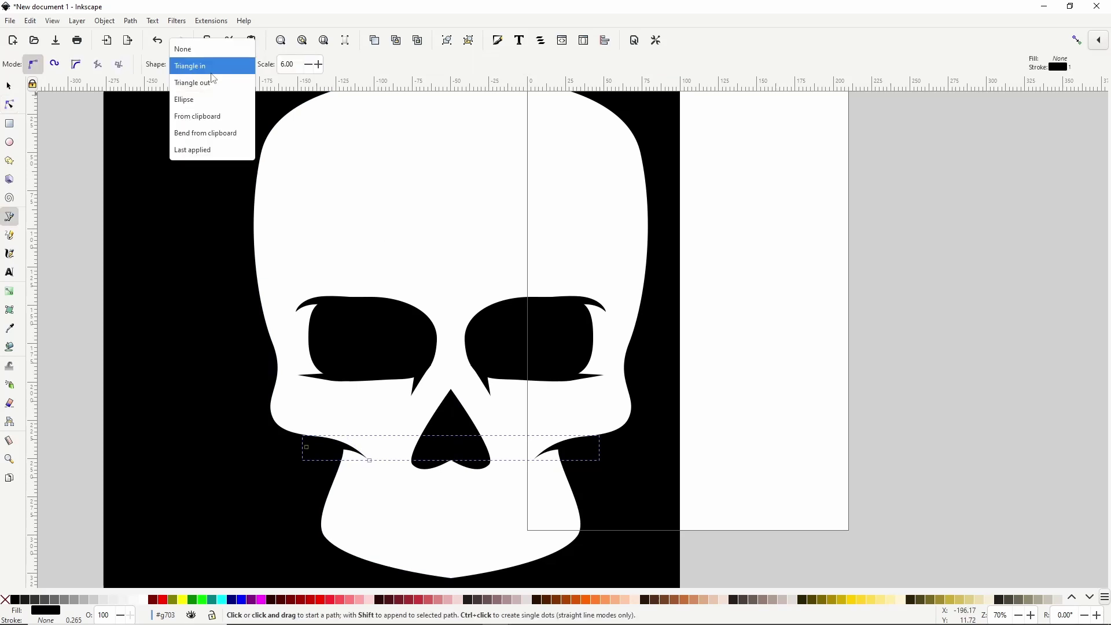
click(206, 97)
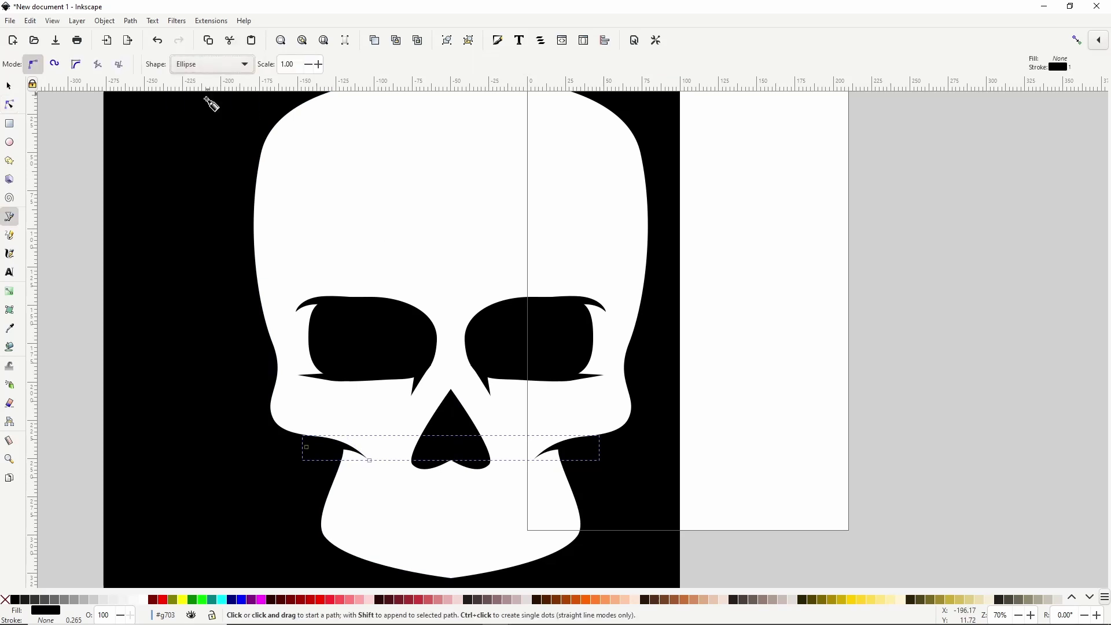
click(363, 271)
drag(386, 296, 429, 312)
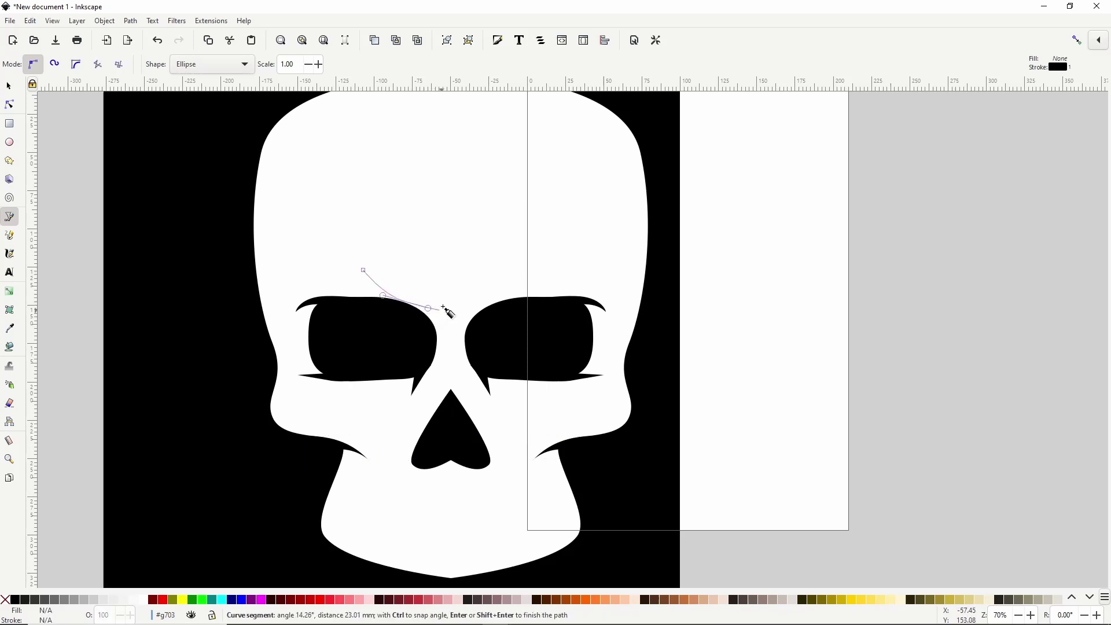
double_click(443, 308)
key(n)
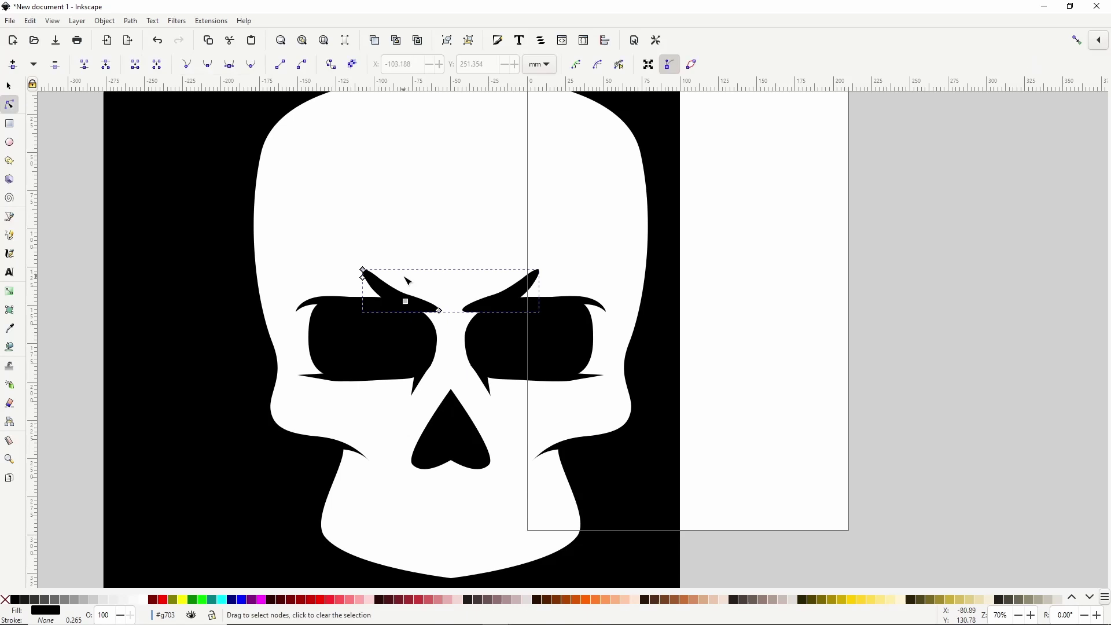
click(363, 272)
double_click(408, 304)
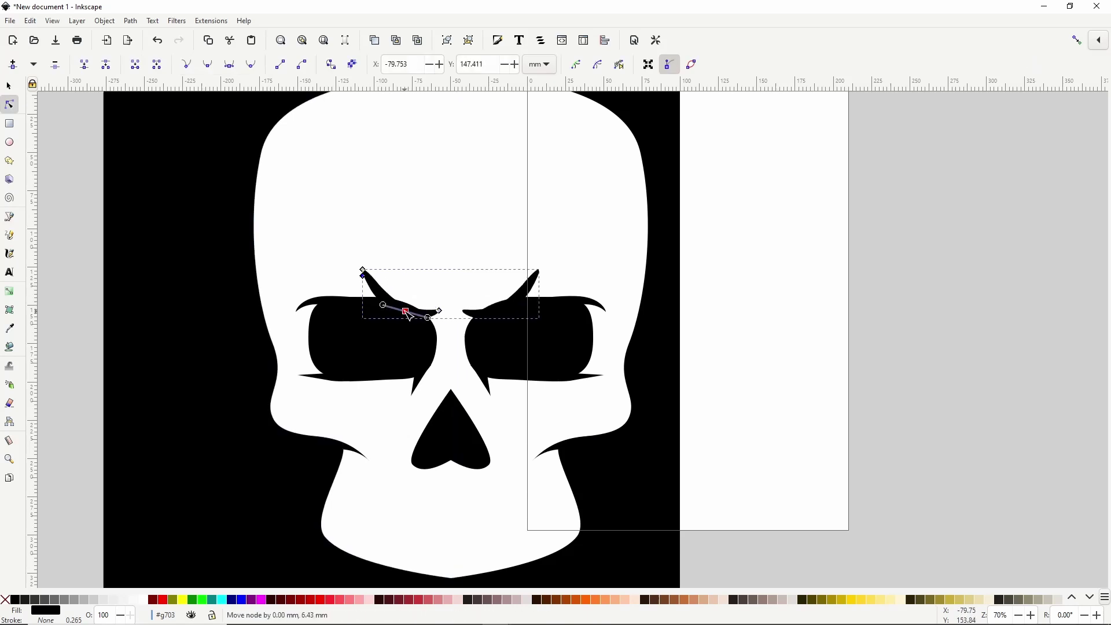
mouse_move(409, 310)
mouse_down()
mouse_move(440, 315)
mouse_move(382, 296)
mouse_move(424, 318)
mouse_up()
- Draw a curved temple stroke down the side of the skull beside the eye
key(b)
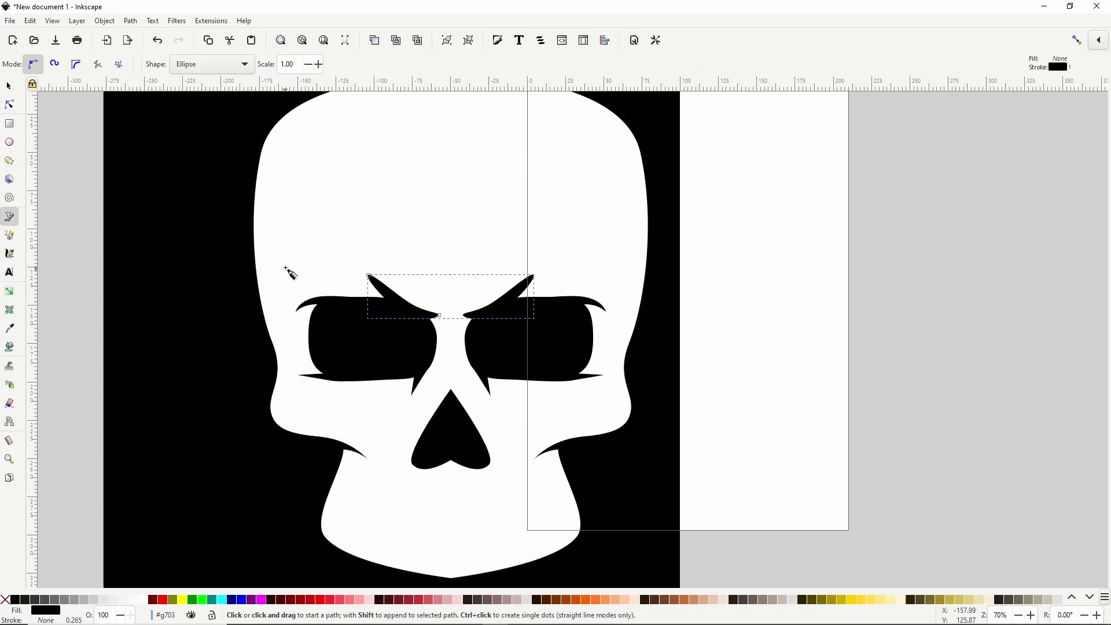
drag(286, 263, 269, 333)
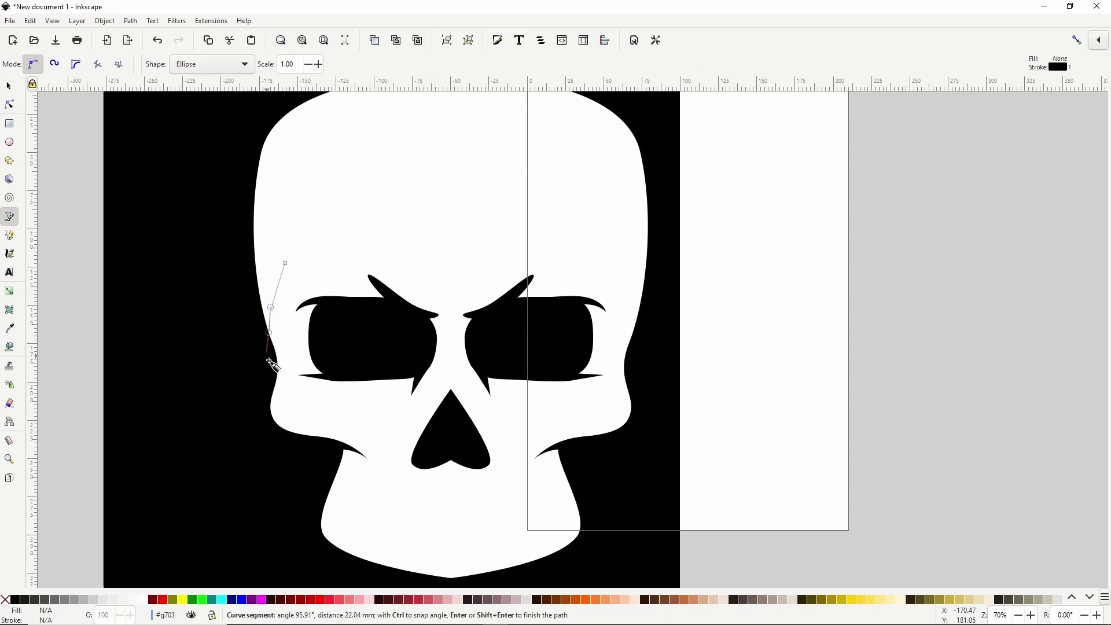
click(300, 401)
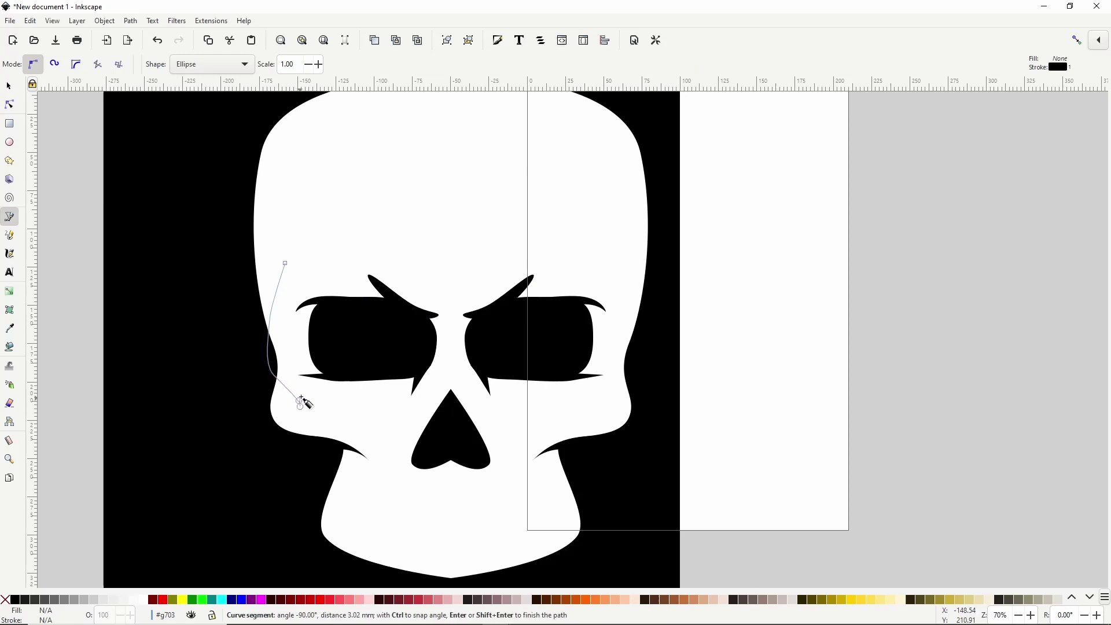
key(Return)
- Add and drag temple-stroke nodes into a slimmer curve with a shorter lower hook
key(n)
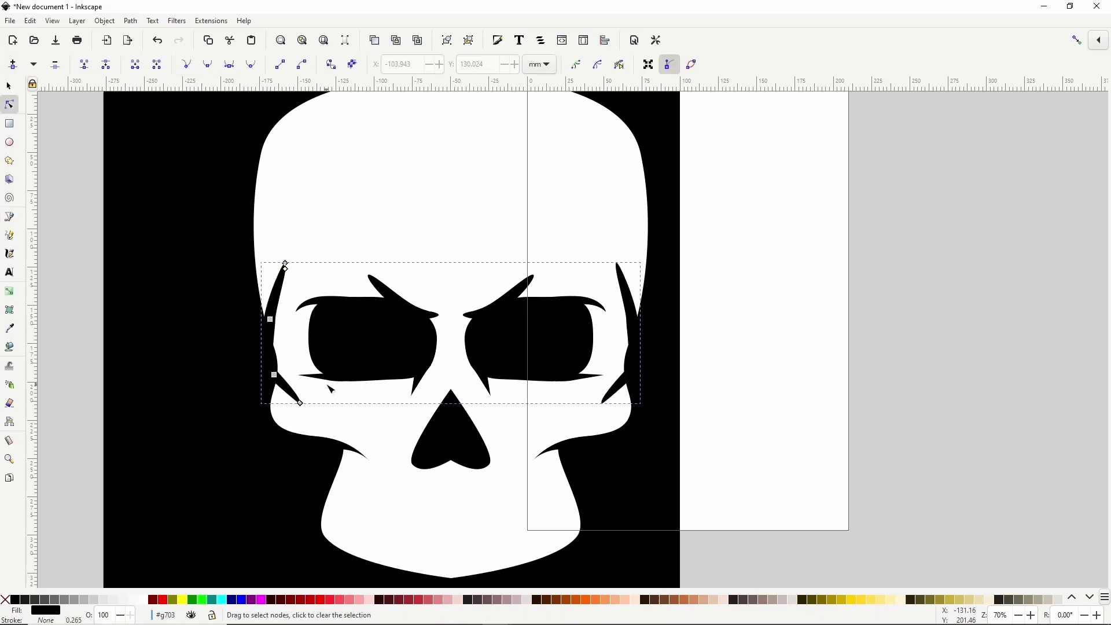
double_click(283, 294)
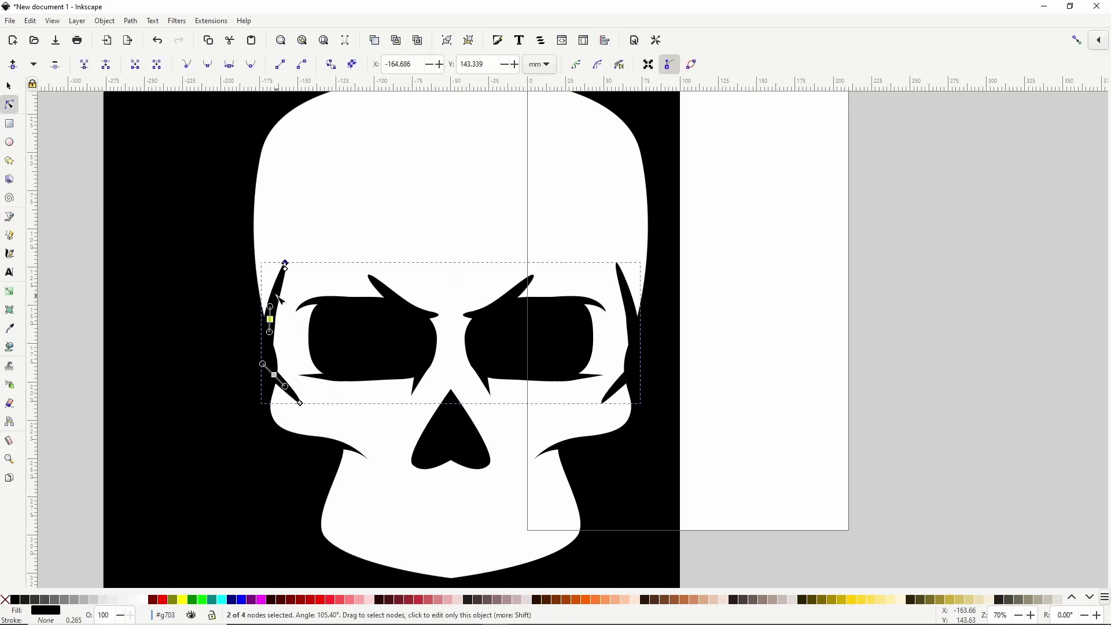
drag(282, 295, 282, 299)
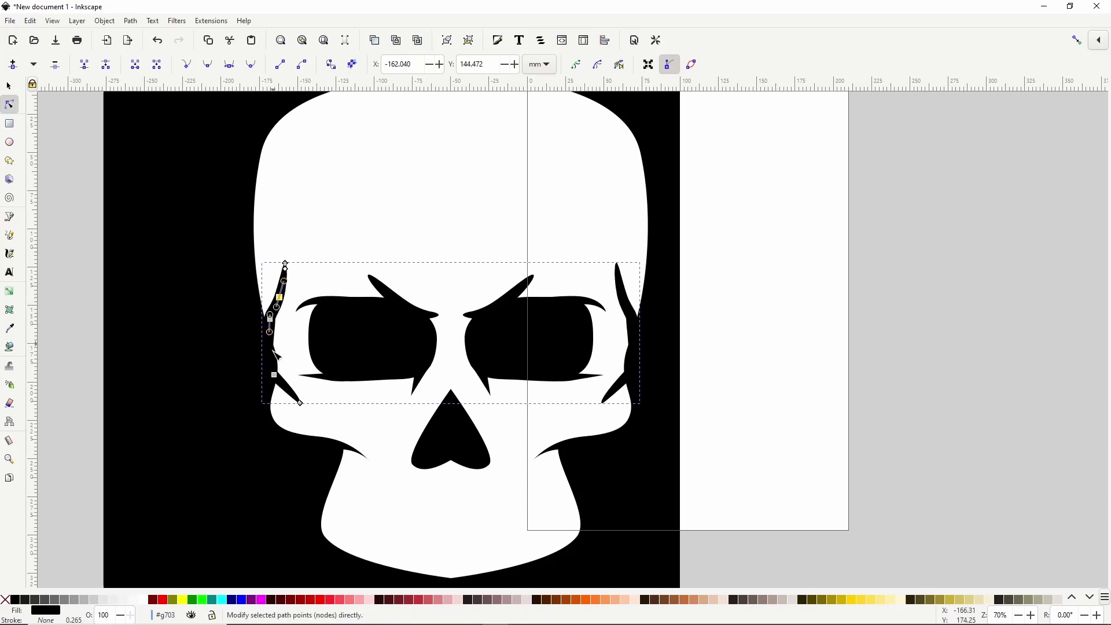
drag(287, 388, 292, 390)
key(ctrl+z)
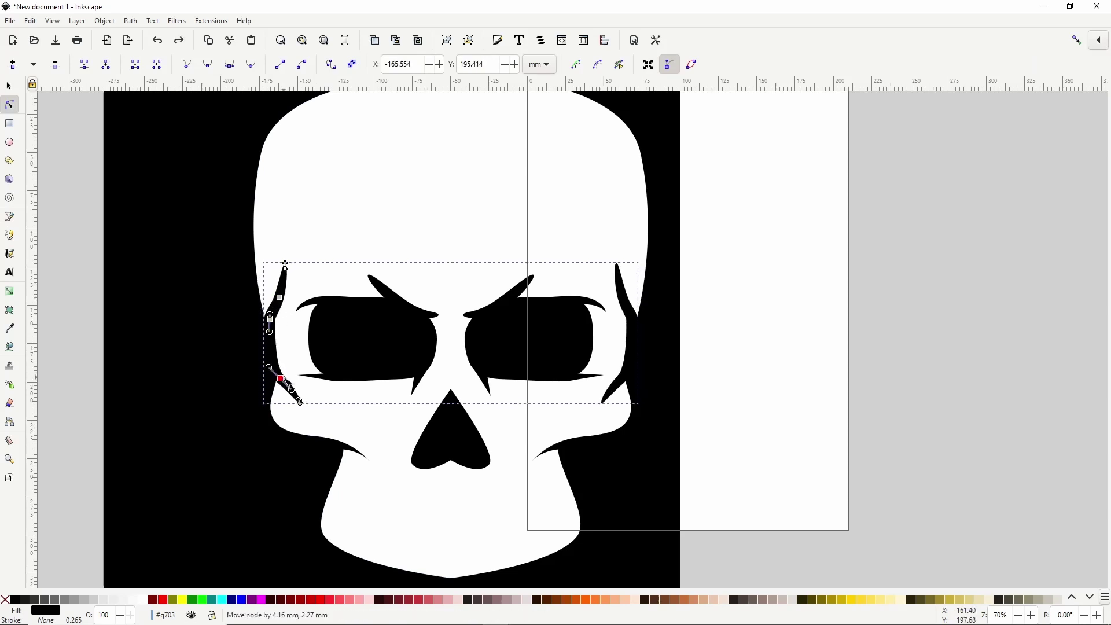
drag(270, 332, 264, 334)
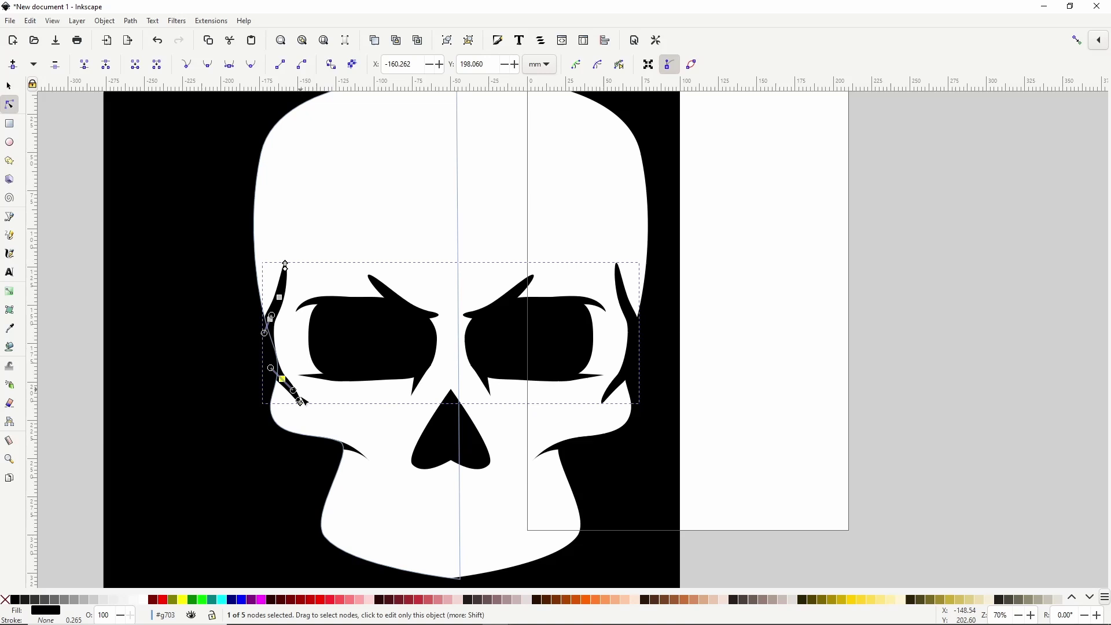
drag(301, 403, 295, 396)
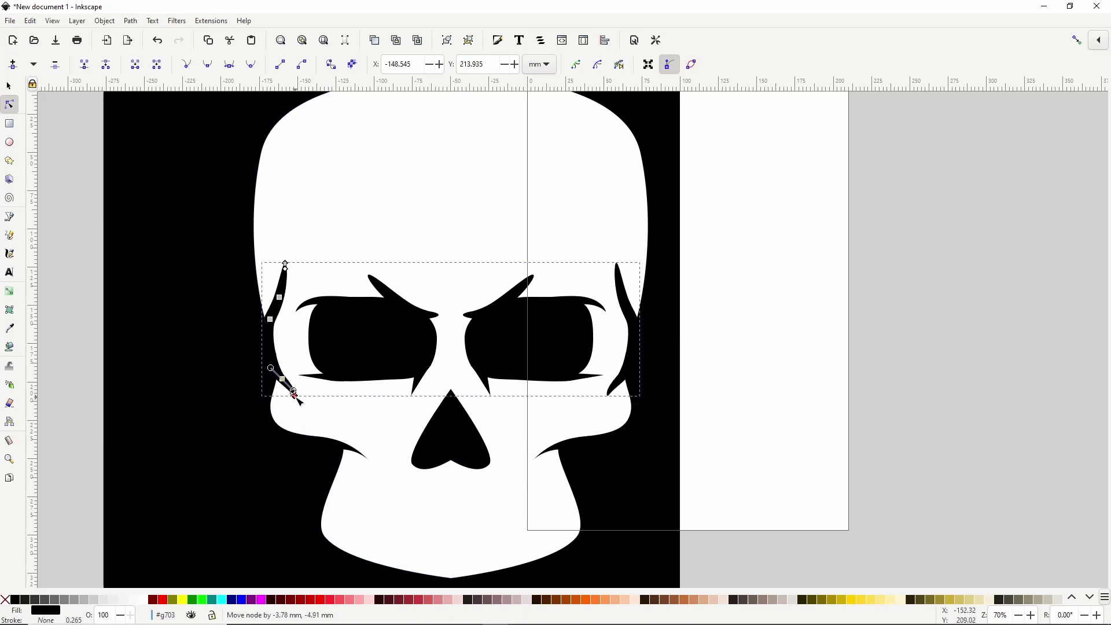
scroll(427, 552, down, 1)
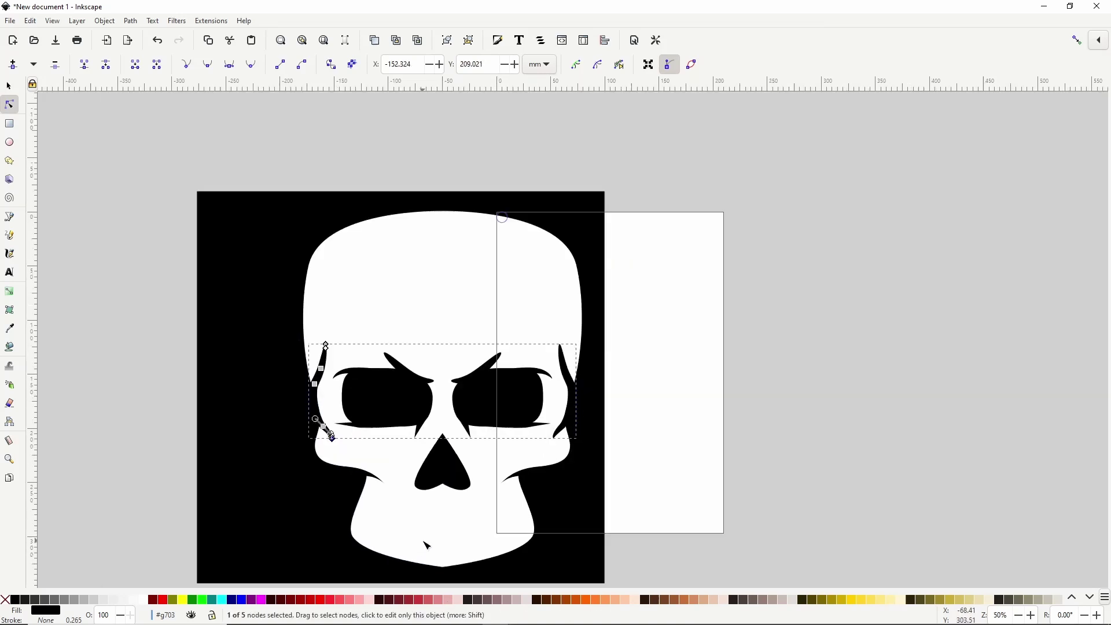
scroll(424, 526, down, 1)
- With the Bezier tool's Triangle in shape, draw four tapered black tooth gaps up into the jaw's bottom edge
key(b)
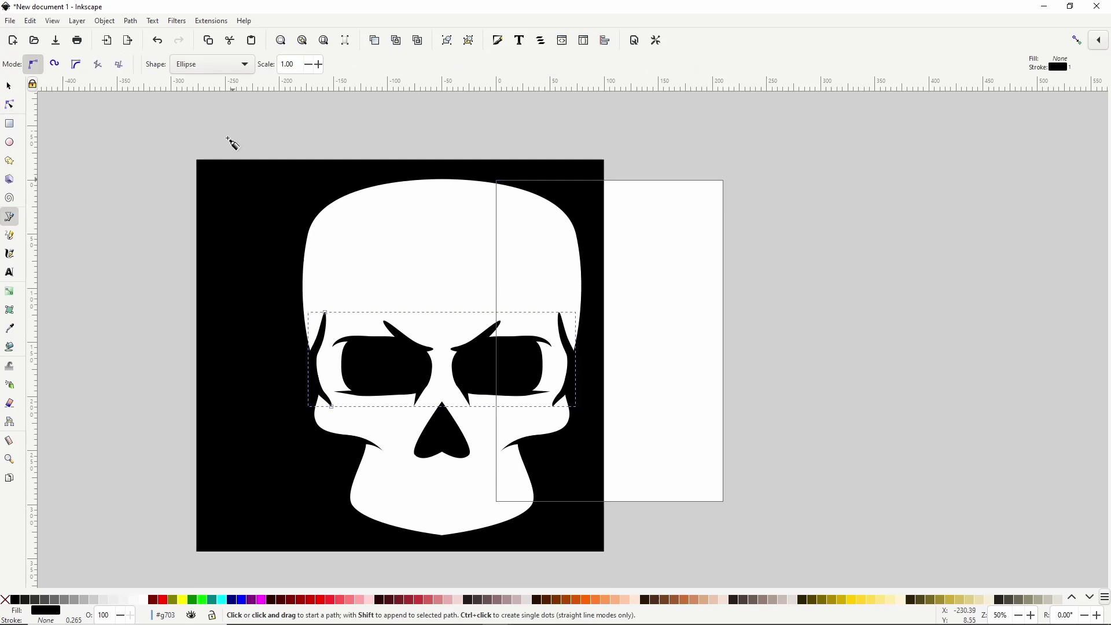
click(238, 65)
click(229, 32)
click(363, 523)
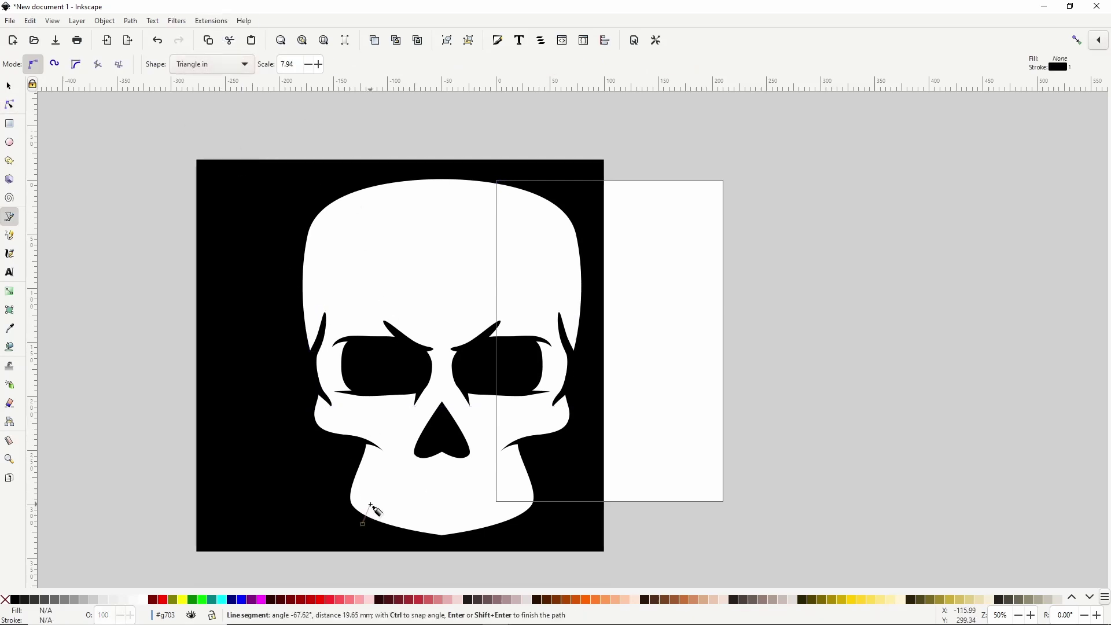
double_click(373, 496)
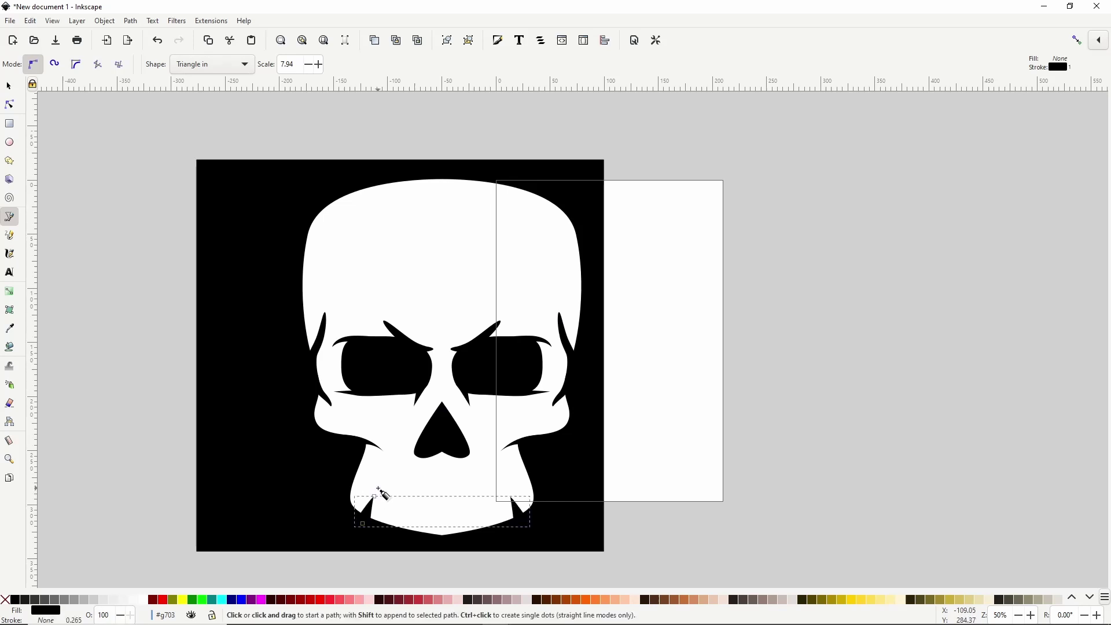
click(383, 532)
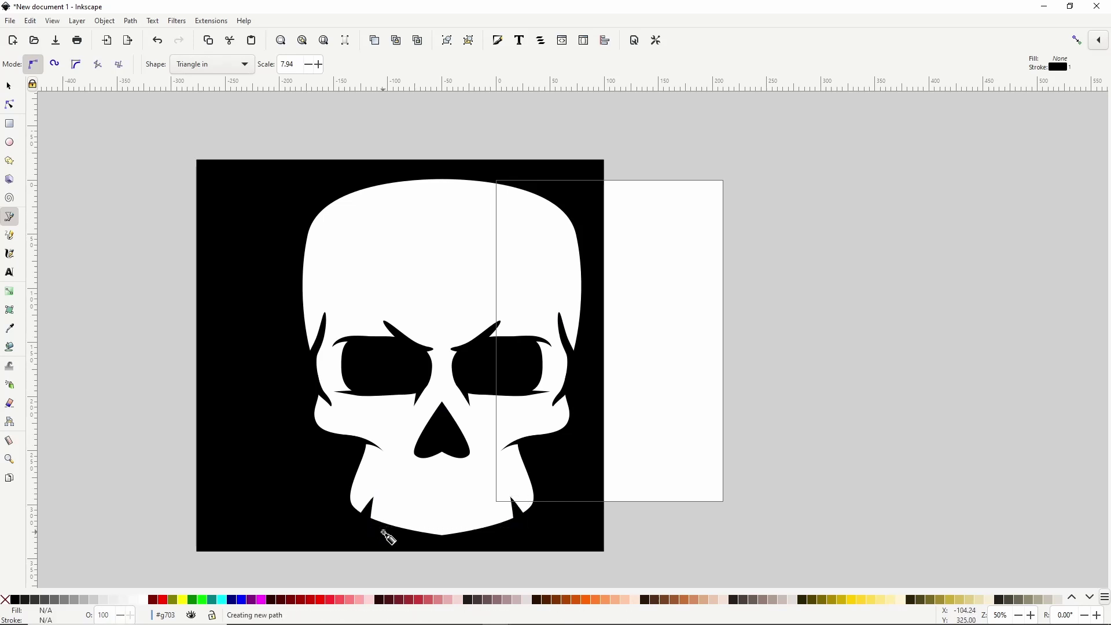
double_click(393, 505)
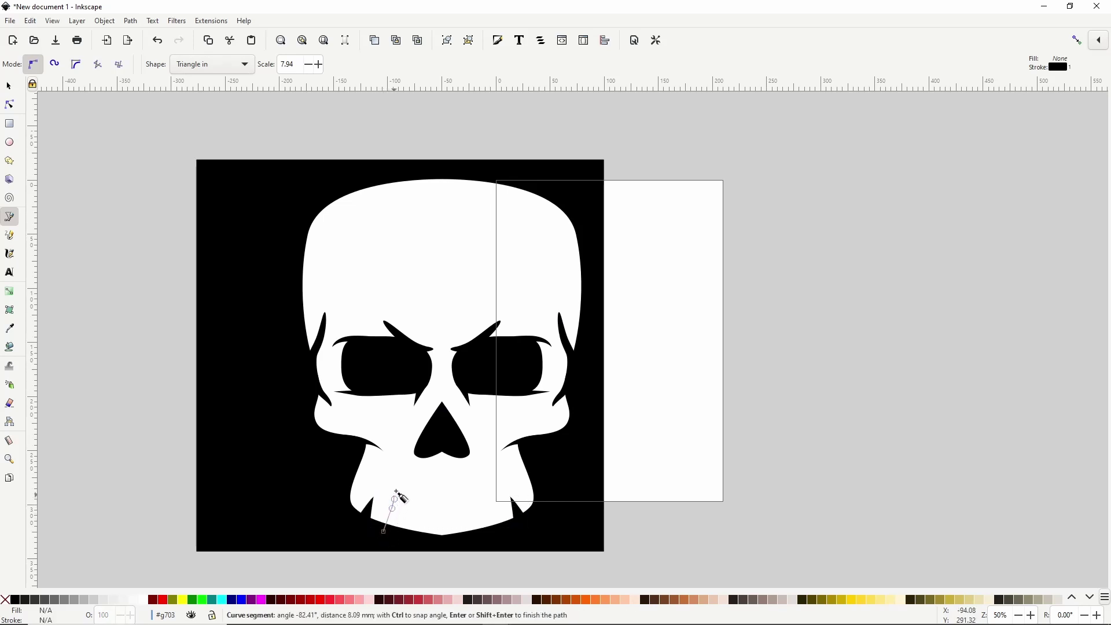
click(411, 536)
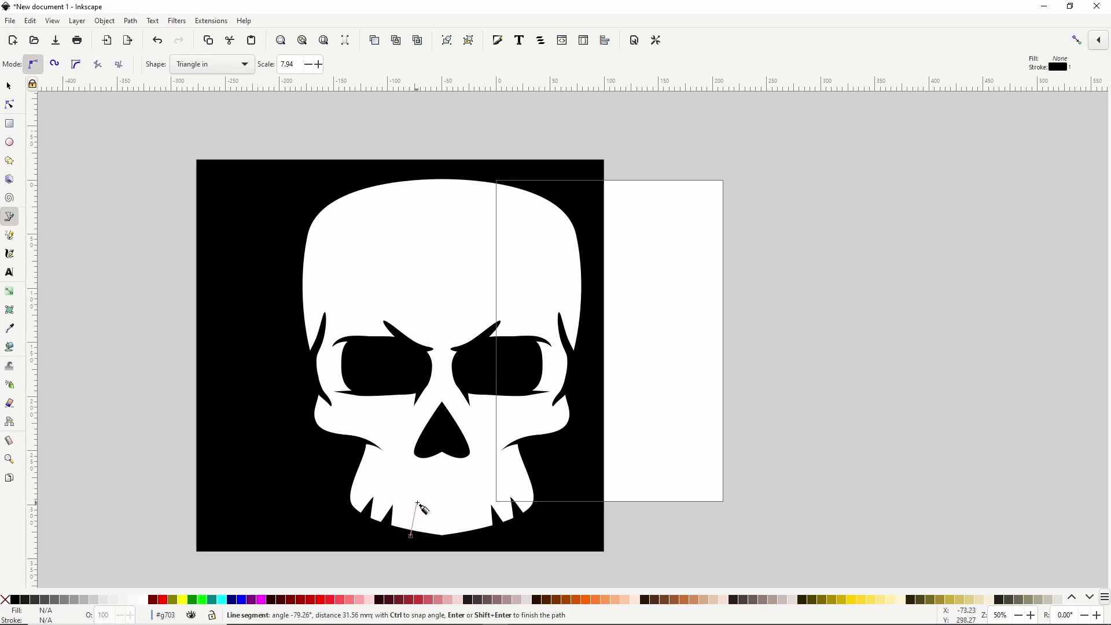
double_click(417, 502)
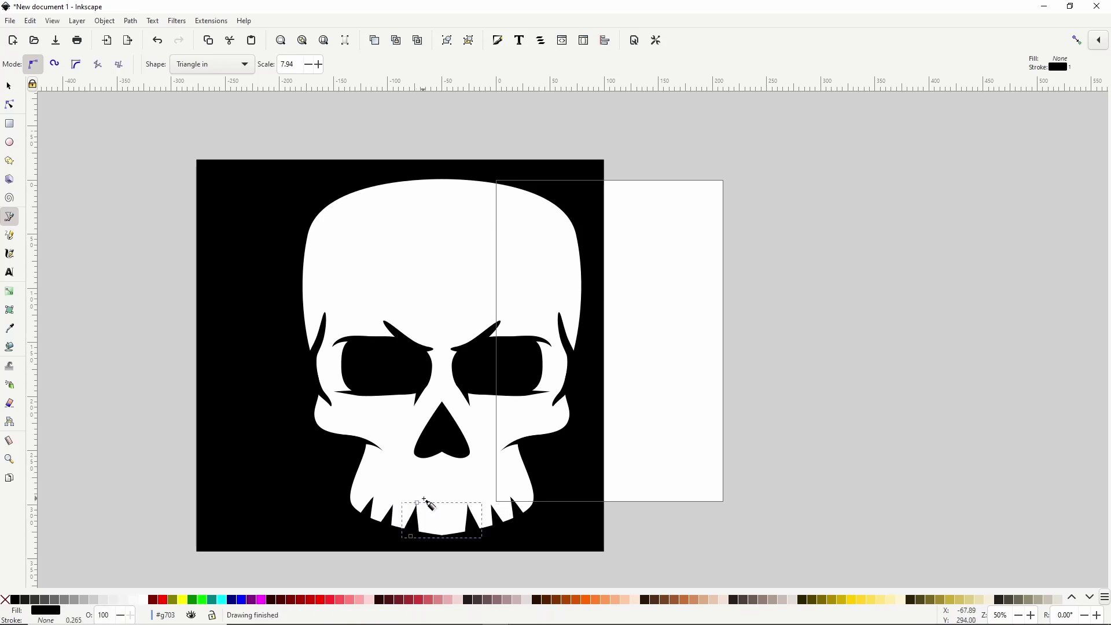
click(444, 543)
double_click(443, 510)
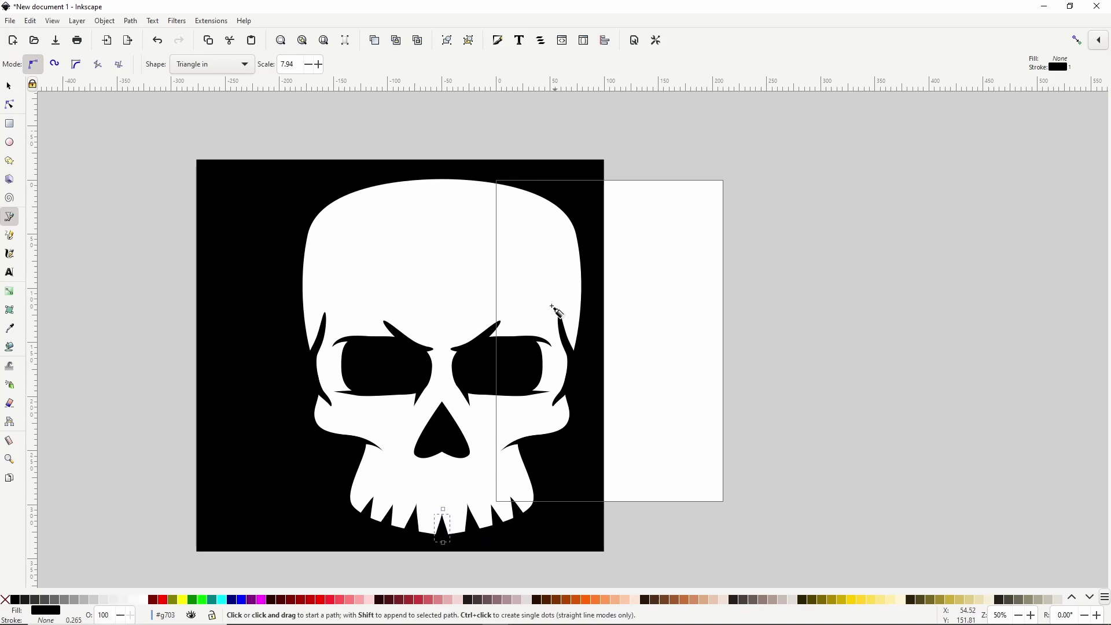
- Set the Bezier shape to None and trace a path from the skull top through the jagged brow and eye
click(225, 69)
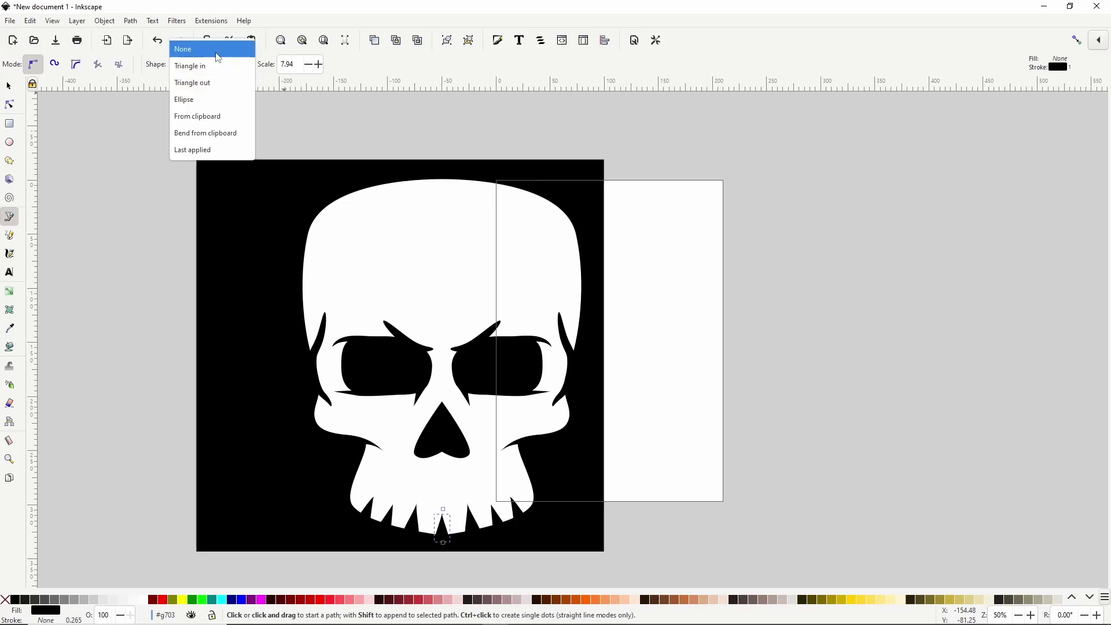
click(219, 51)
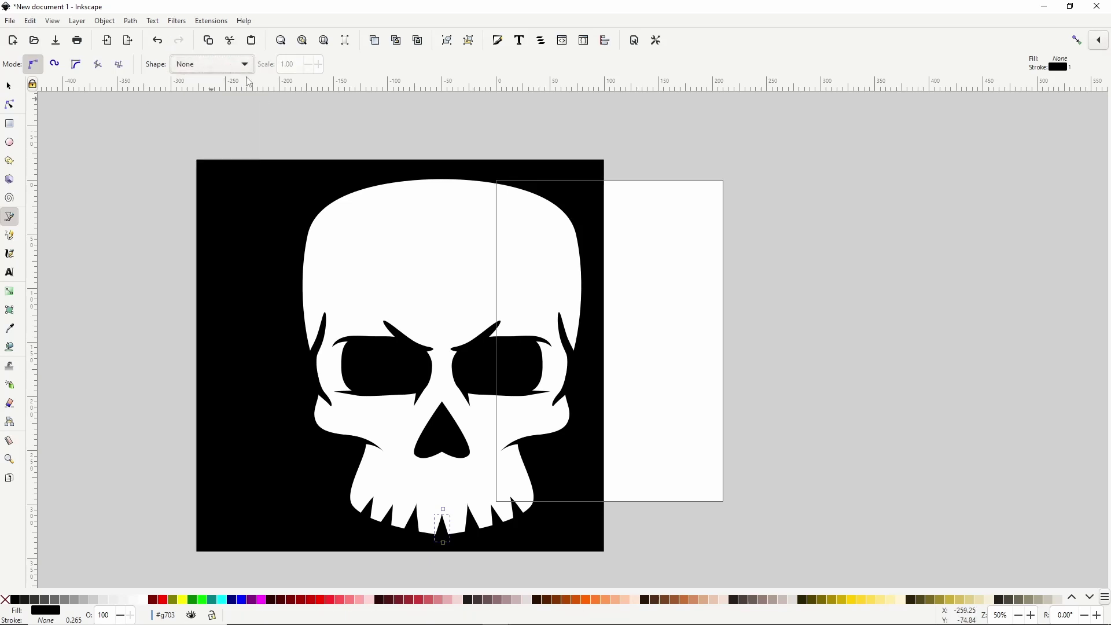
click(388, 177)
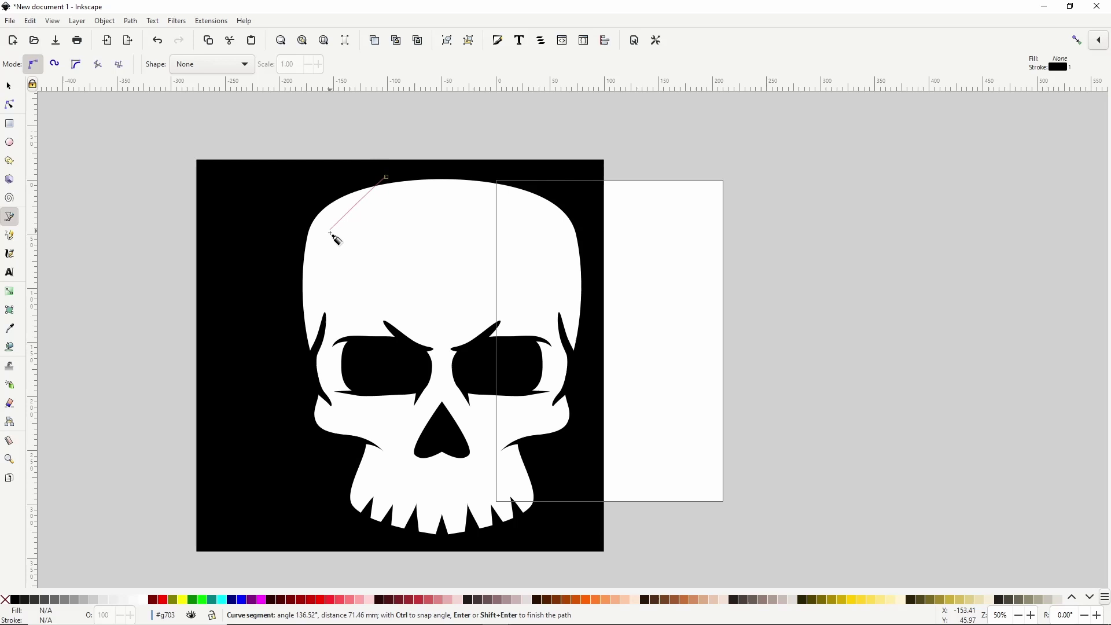
drag(332, 208, 322, 270)
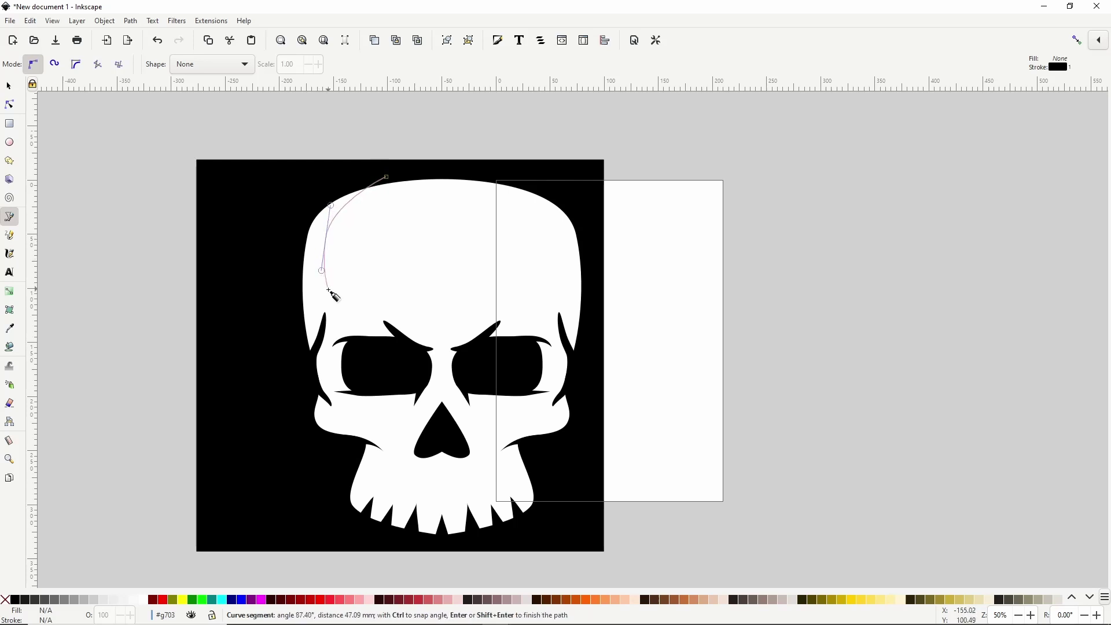
drag(344, 305, 432, 330)
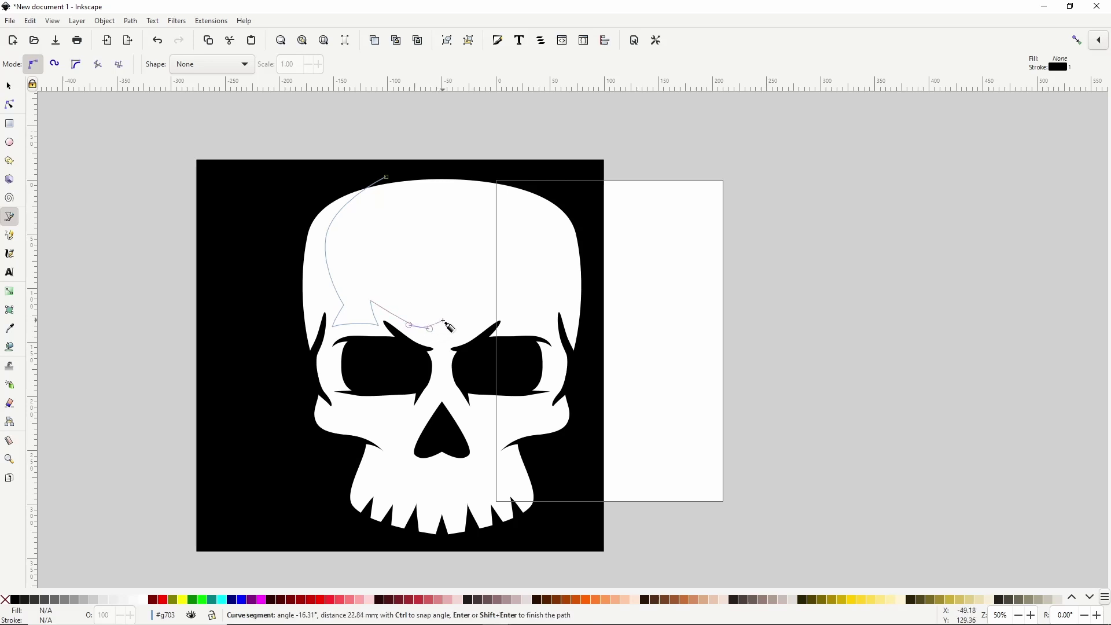
click(443, 322)
mouse_move(418, 408)
mouse_down()
mouse_move(411, 428)
mouse_move(410, 412)
mouse_up()
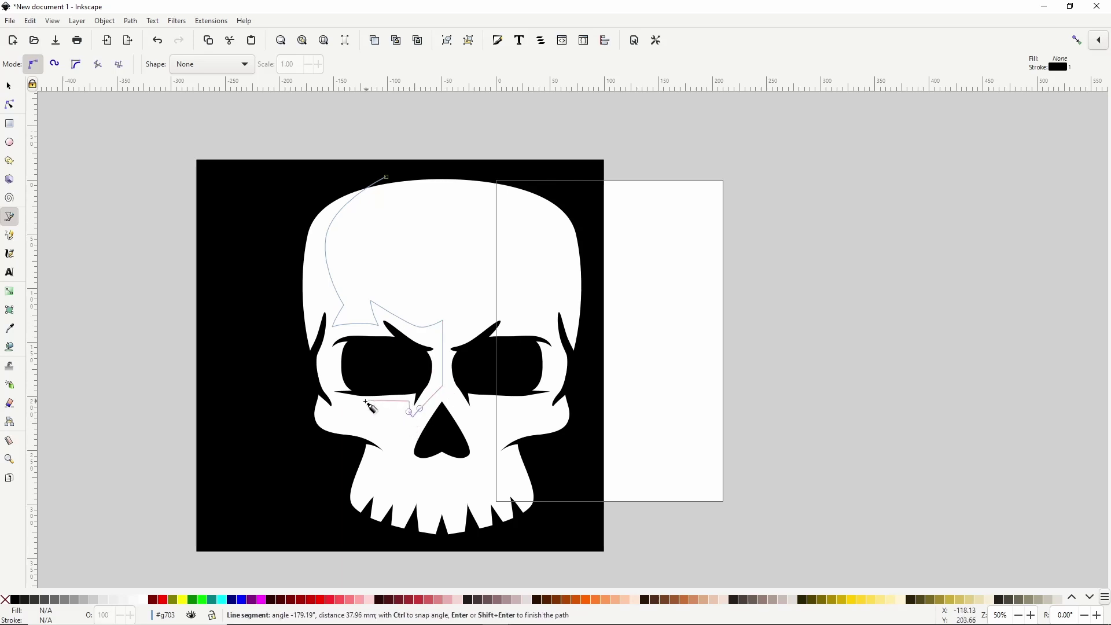
drag(341, 403, 345, 445)
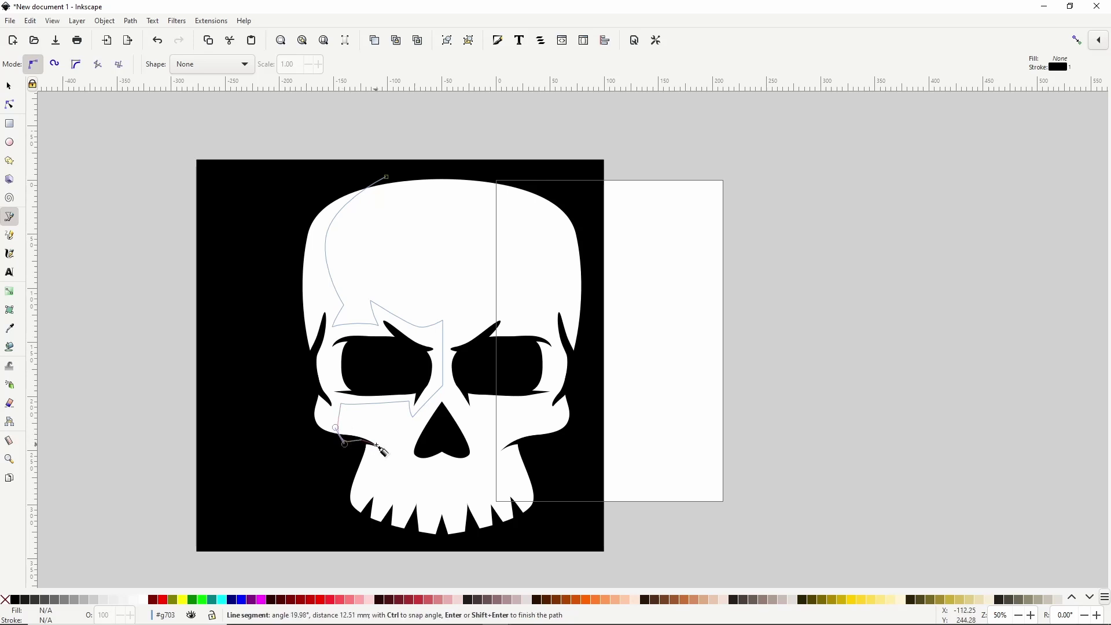
- Continue the path around the cheek, jaw and outside the skull's left side, closing it at its start
scroll(385, 453, up, 1)
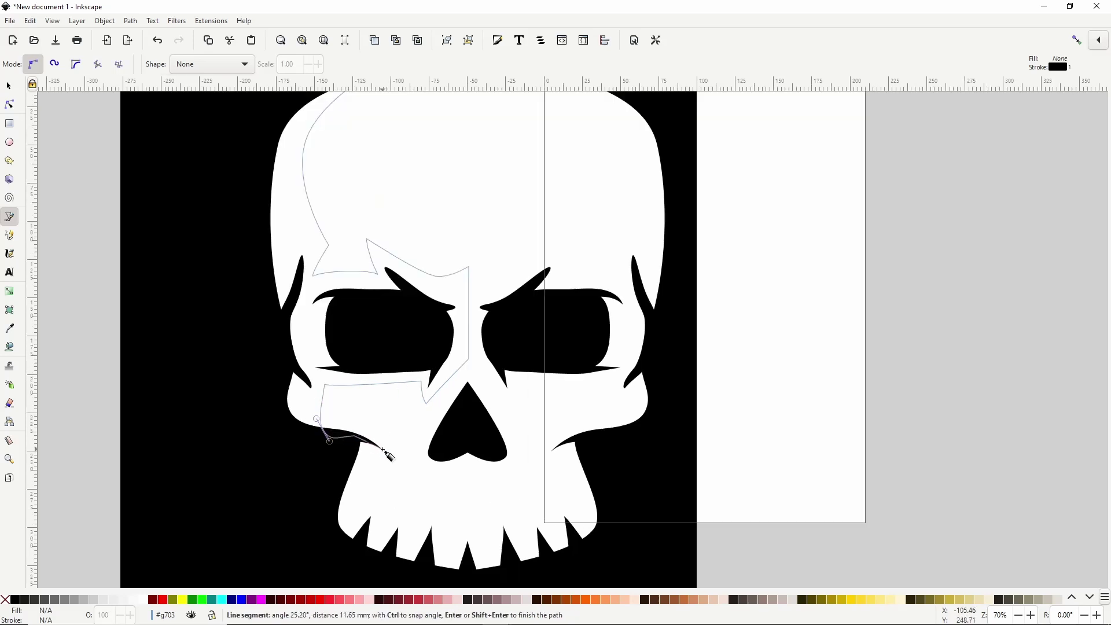
click(383, 450)
click(371, 519)
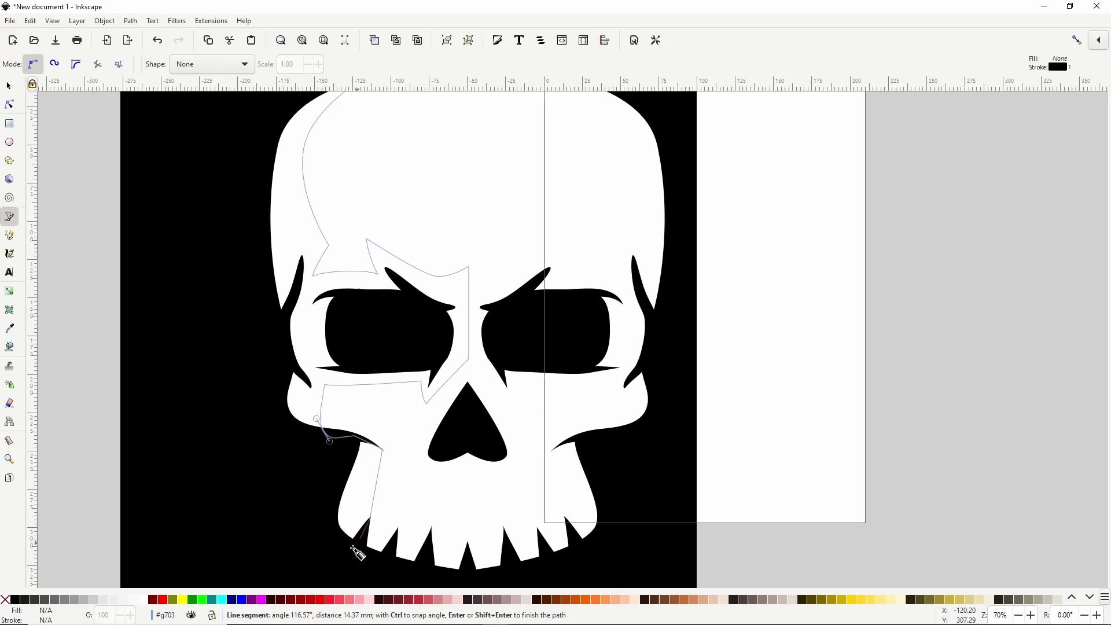
click(350, 555)
click(259, 516)
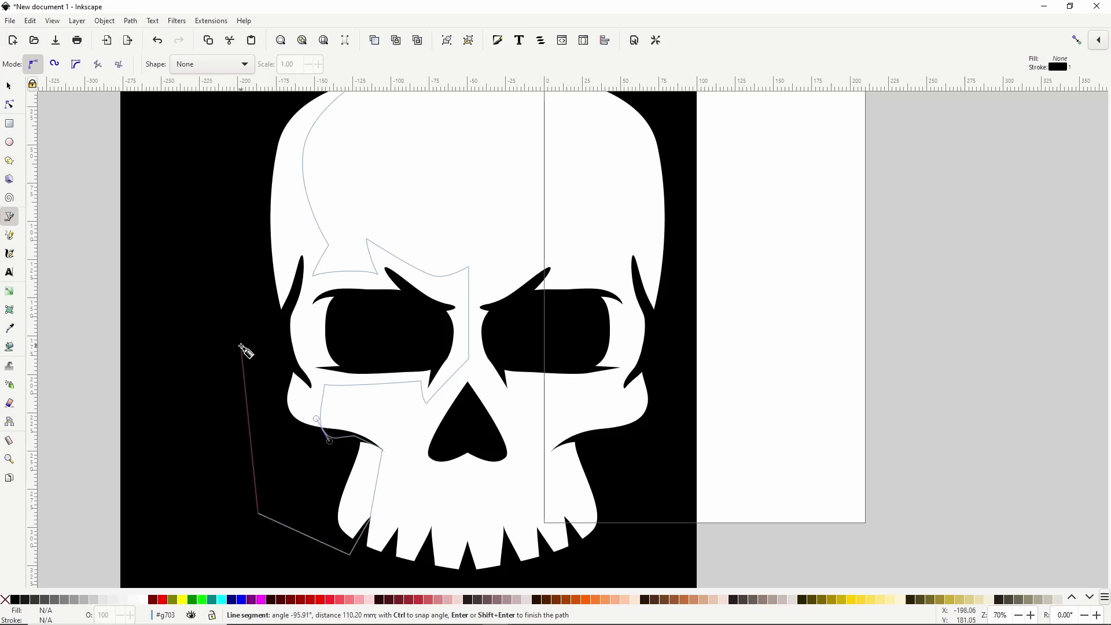
click(243, 347)
scroll(243, 347, down, 1)
click(253, 179)
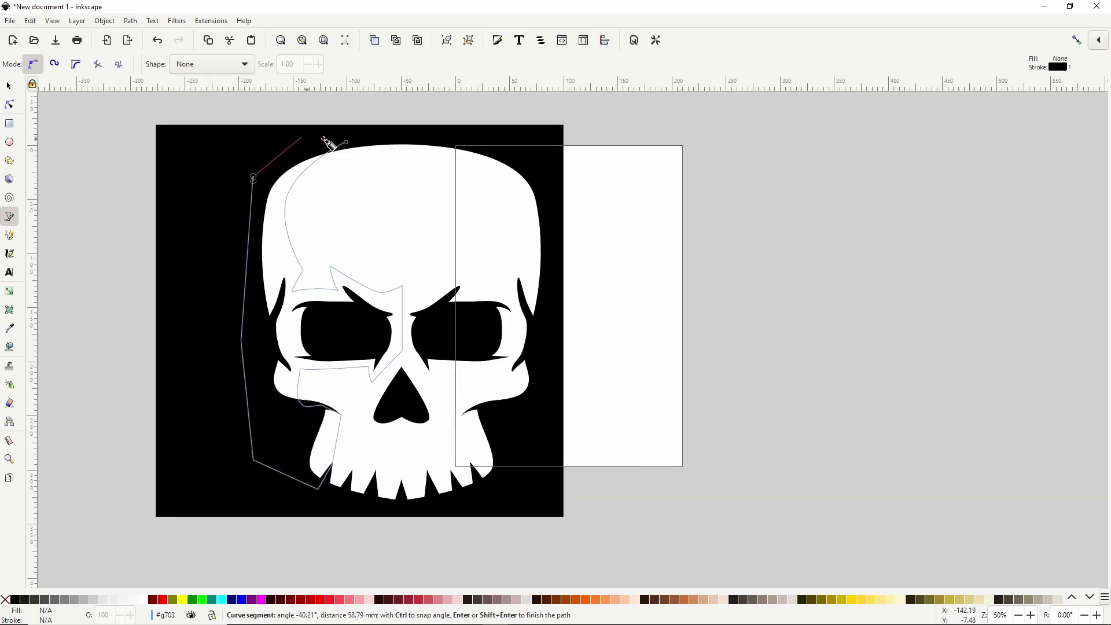
click(347, 142)
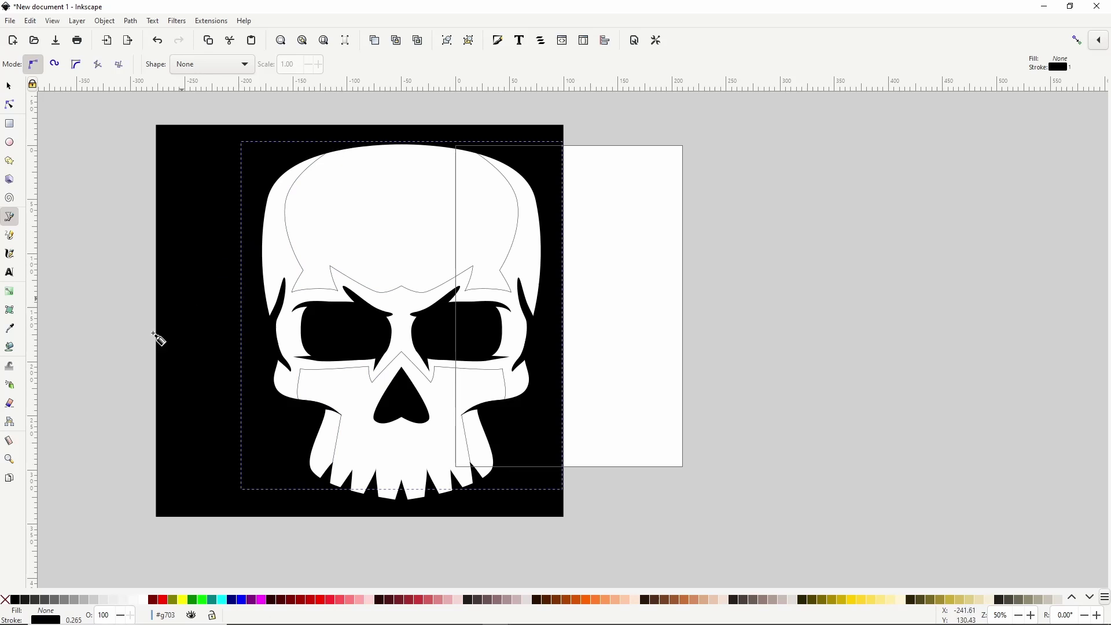
- Give the new path a 20% gray fill with no outline and lower it beneath the eyes, brows and teeth
shift+click(5, 599)
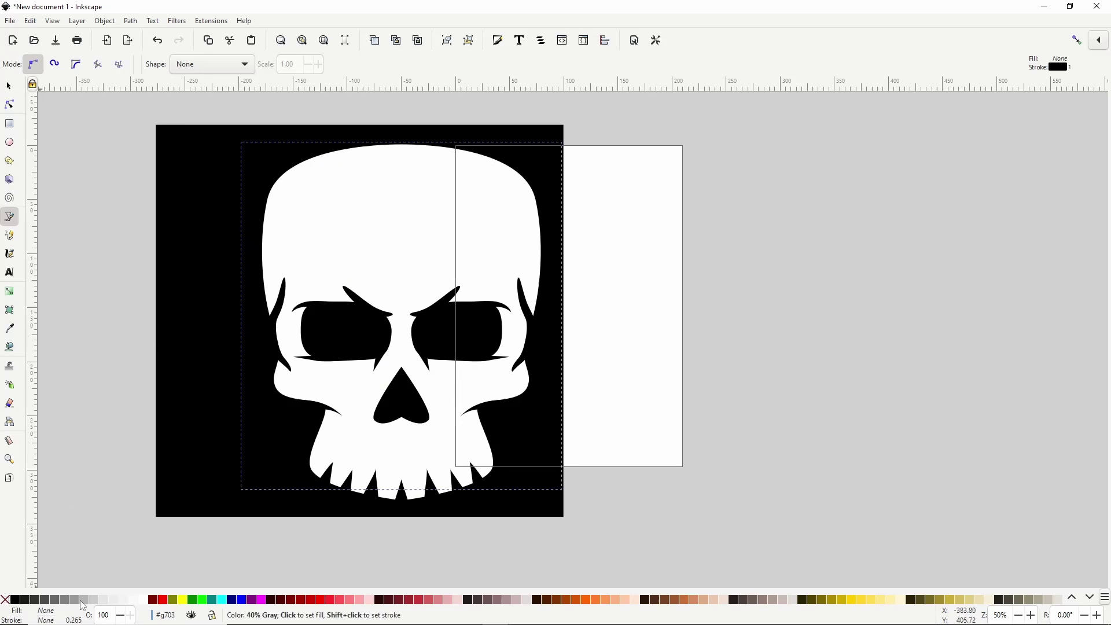
click(101, 600)
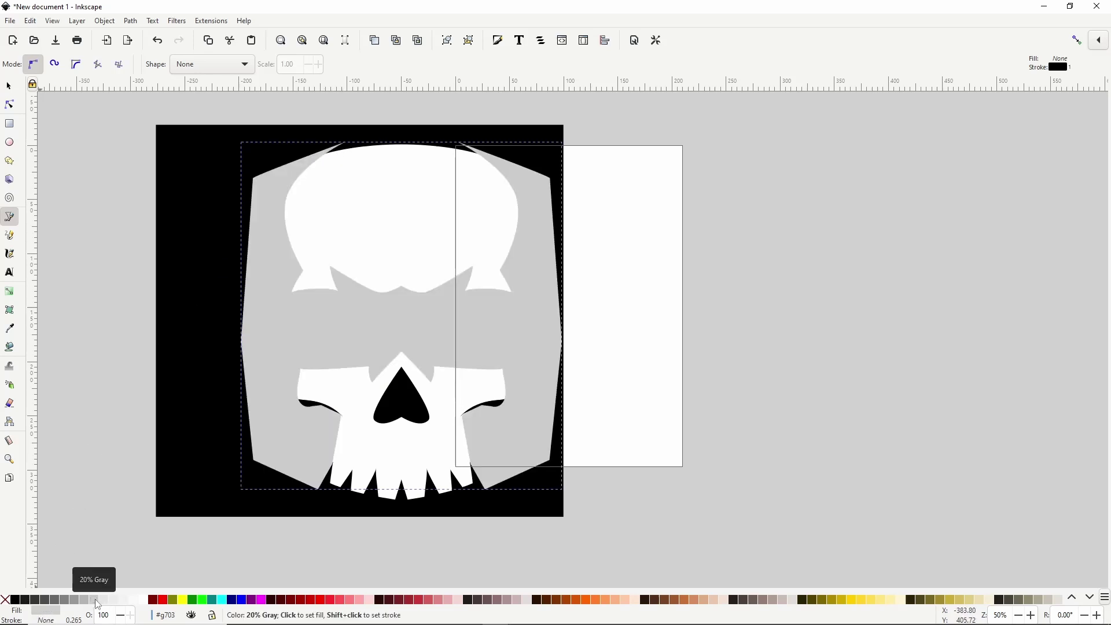
key(s)
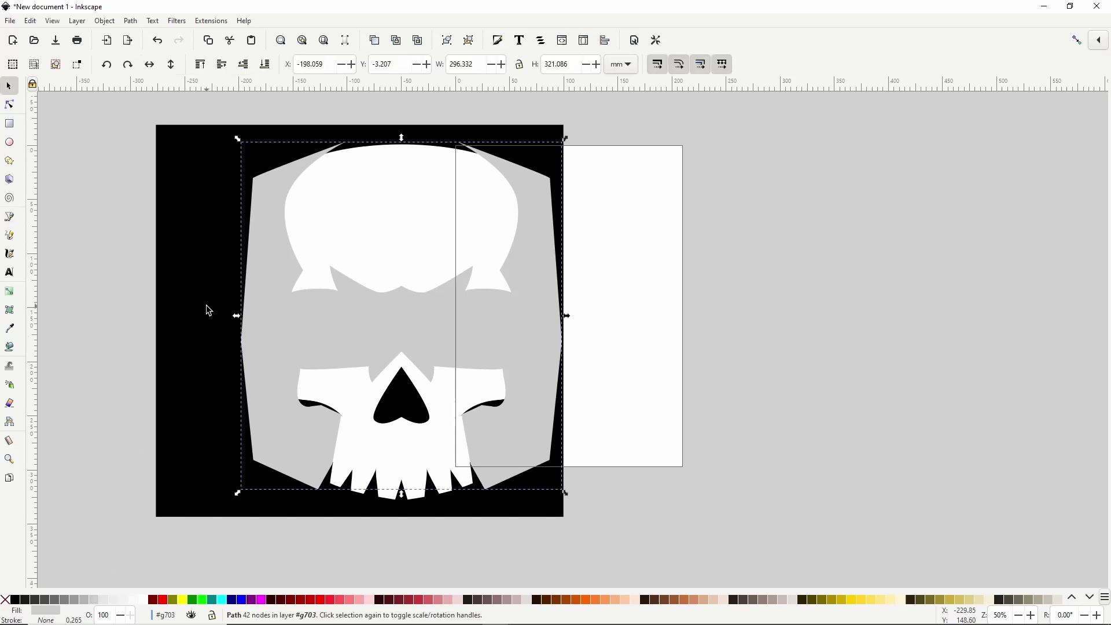
click(244, 64)
click(244, 64)
click(243, 64)
click(244, 64)
click(244, 64)
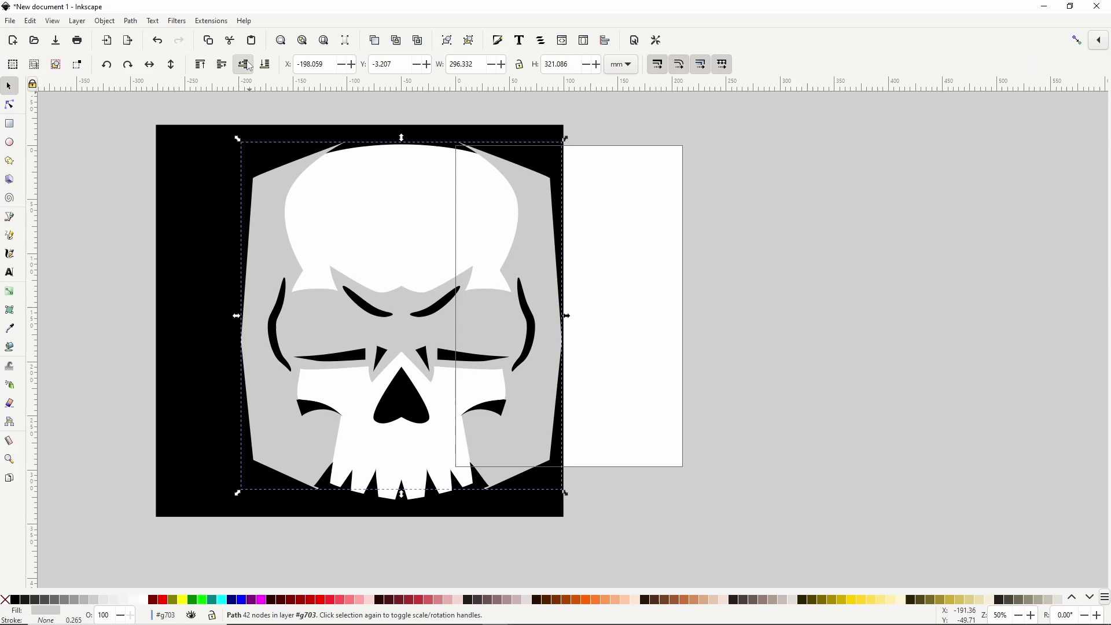
click(249, 65)
click(249, 66)
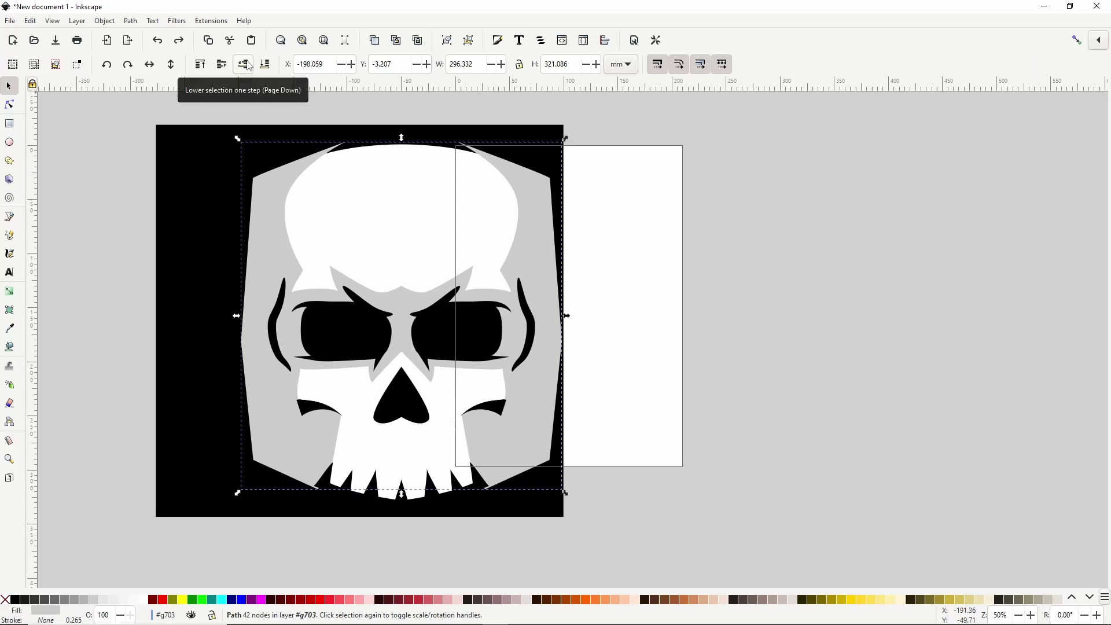
ctrl+click(379, 201)
- Intersect the grey shape with the white skull, keeping only their overlap
key(Home)
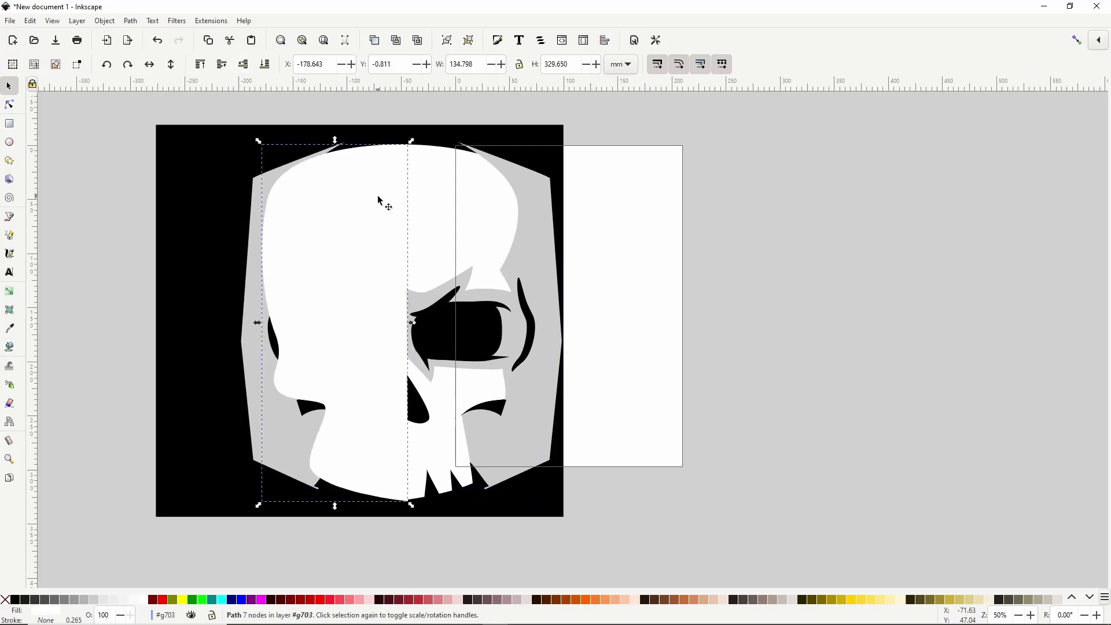
shift+click(248, 273)
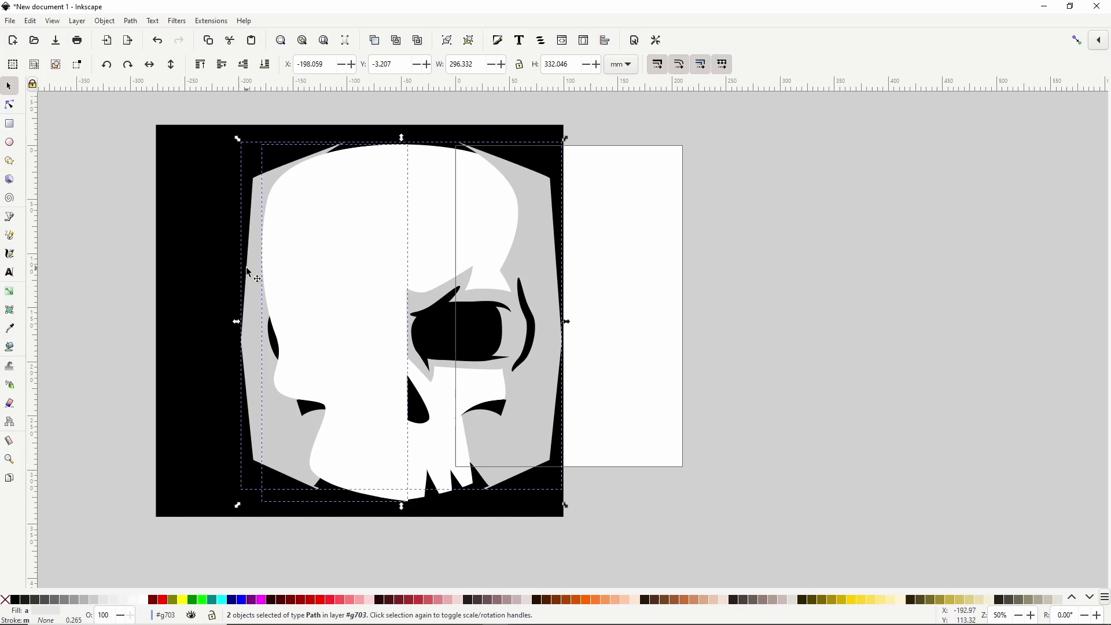
click(130, 22)
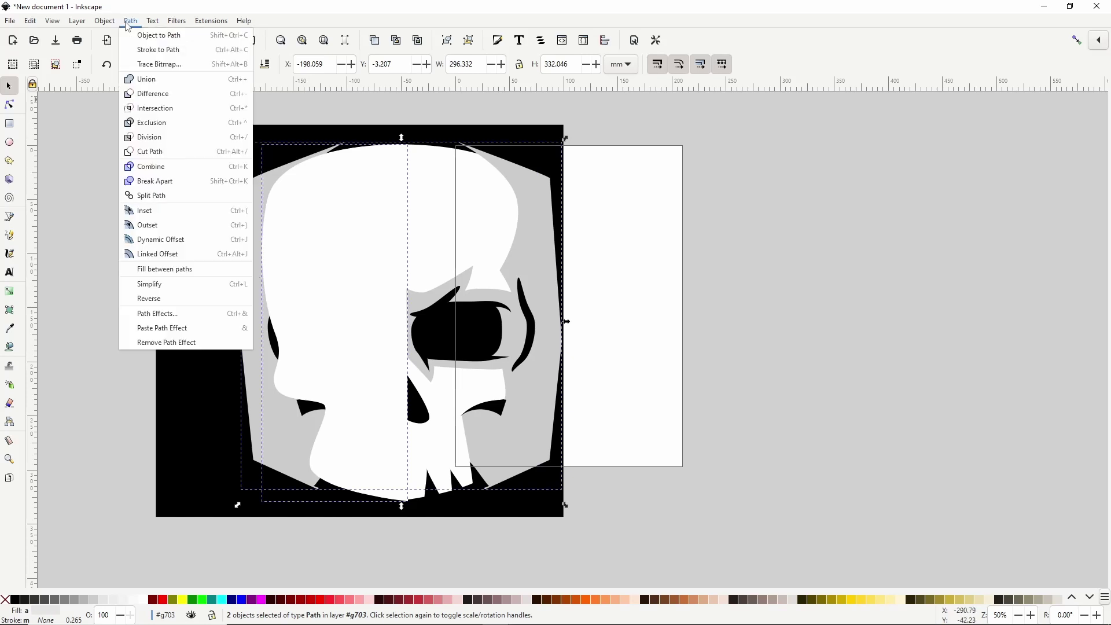
click(146, 105)
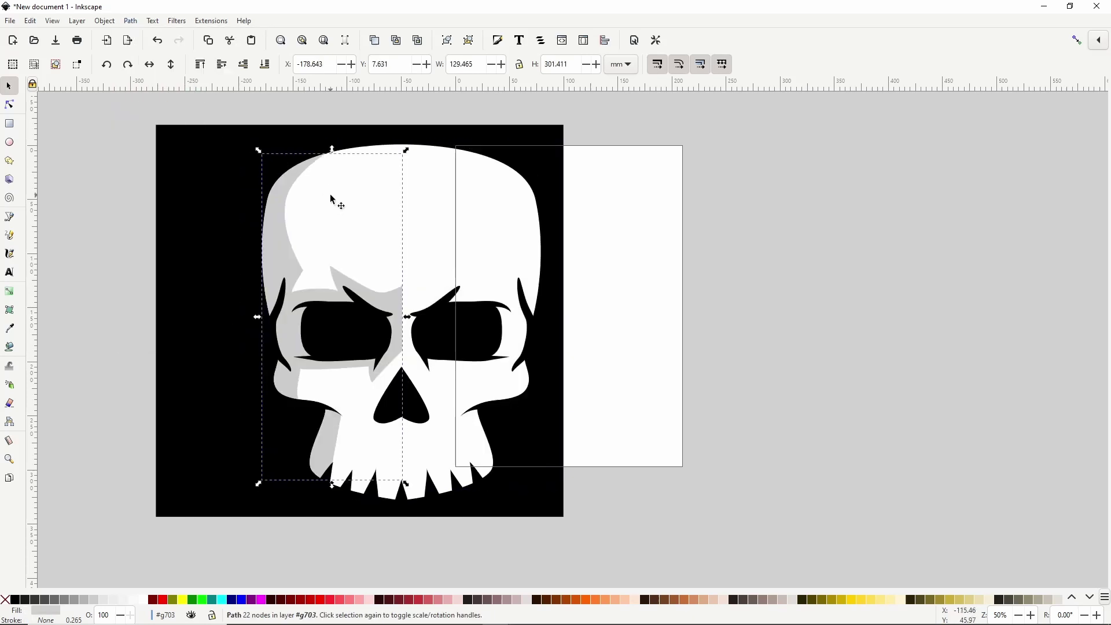
- Nudge a brow node of the trimmed shading slightly with the Node tool
key(n)
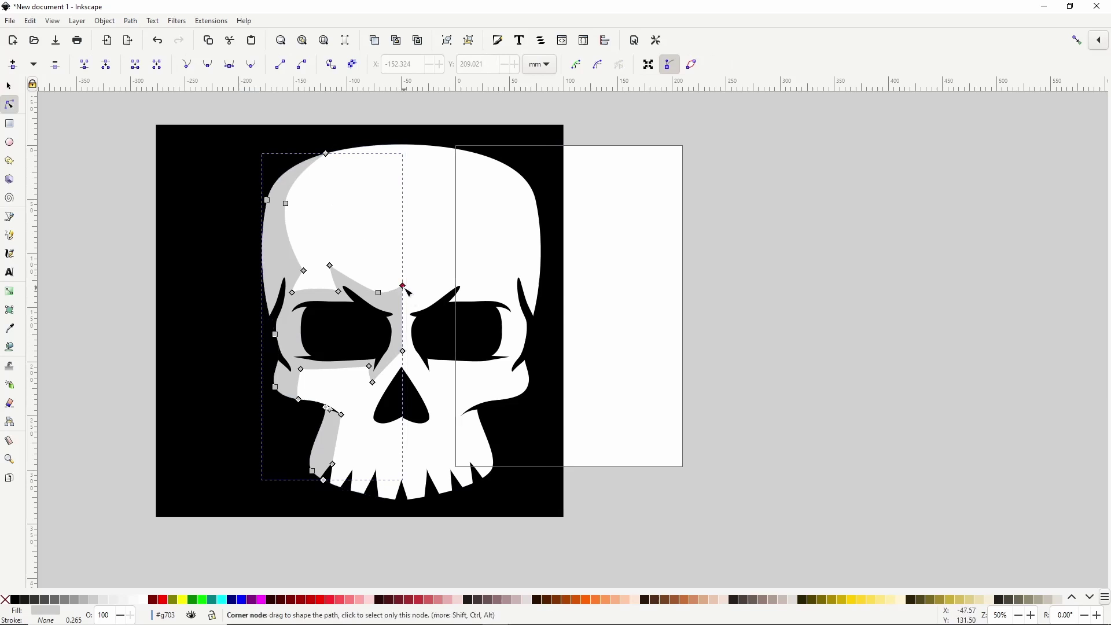
drag(406, 288, 409, 289)
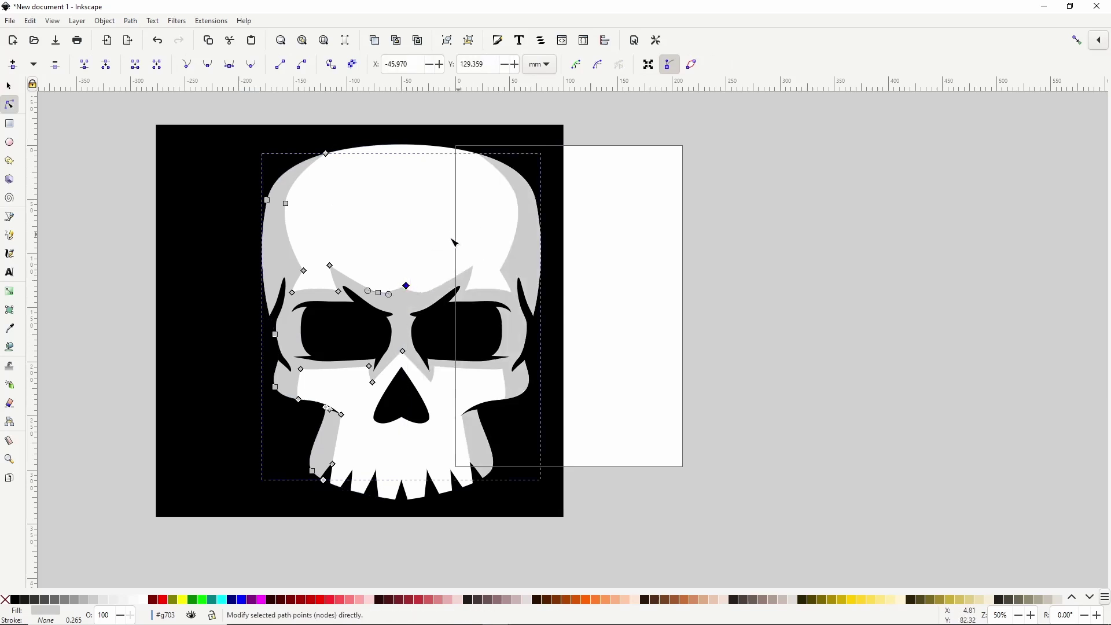
mouse_move(409, 289)
mouse_down()
mouse_move(412, 300)
mouse_move(408, 291)
mouse_up()
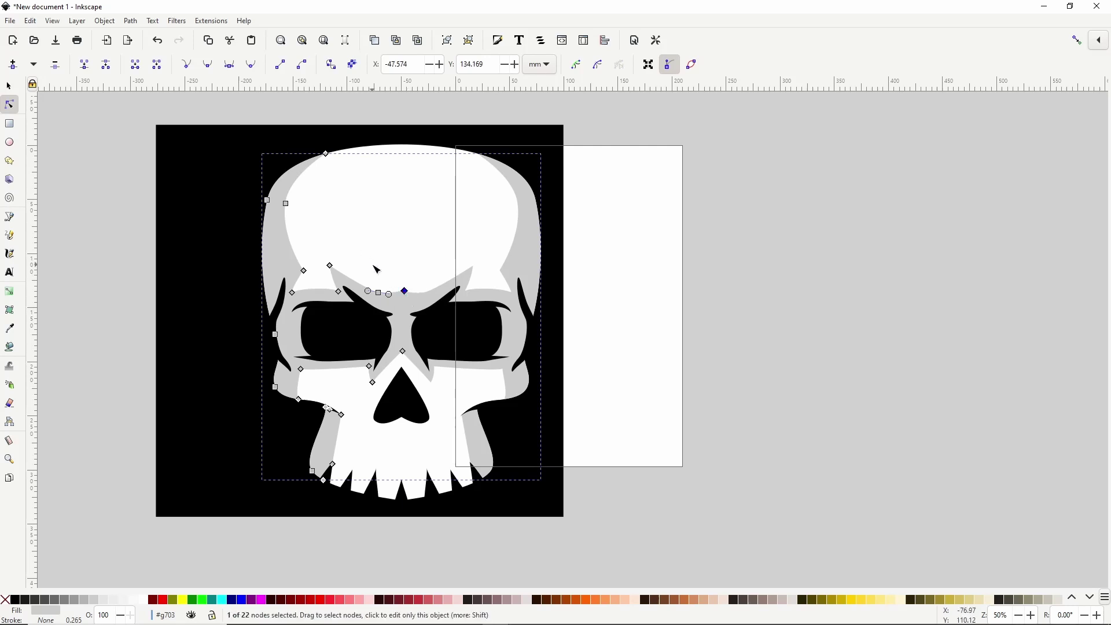
- Draw a tapered Ellipse-shaped 20% gray stroke across the forehead above the brows, then return to selecting
key(b)
click(223, 65)
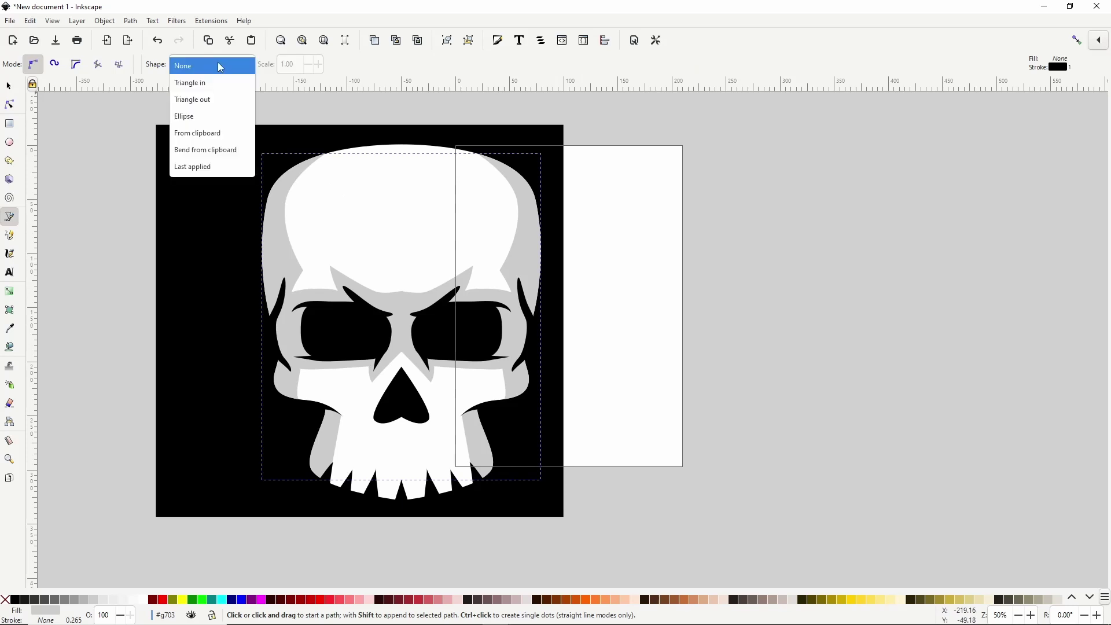
click(213, 117)
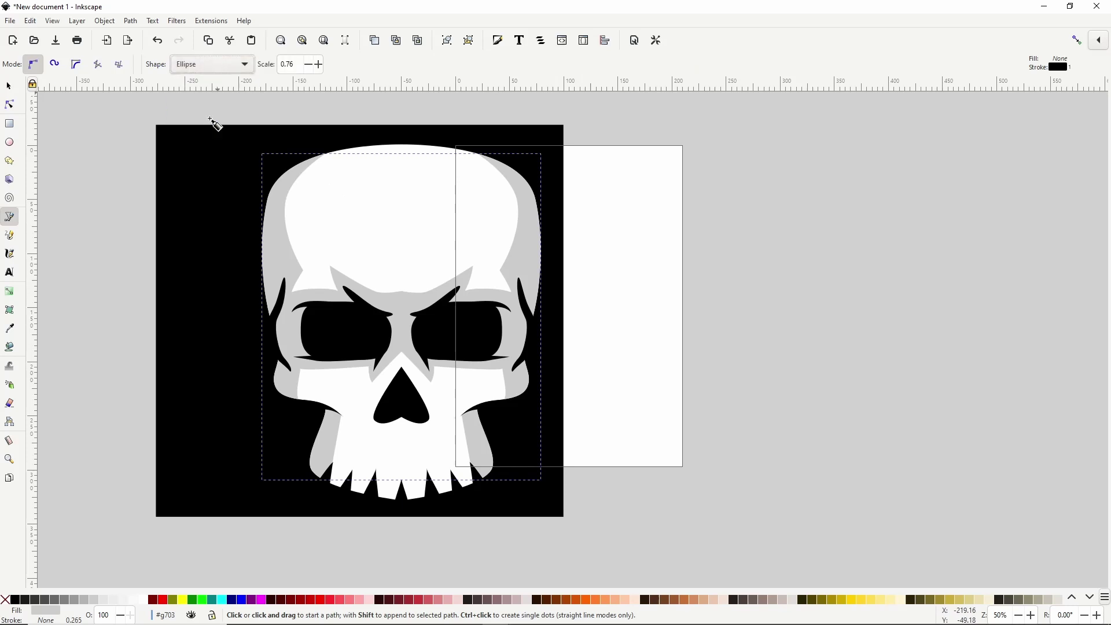
click(330, 253)
click(375, 272)
key(Return)
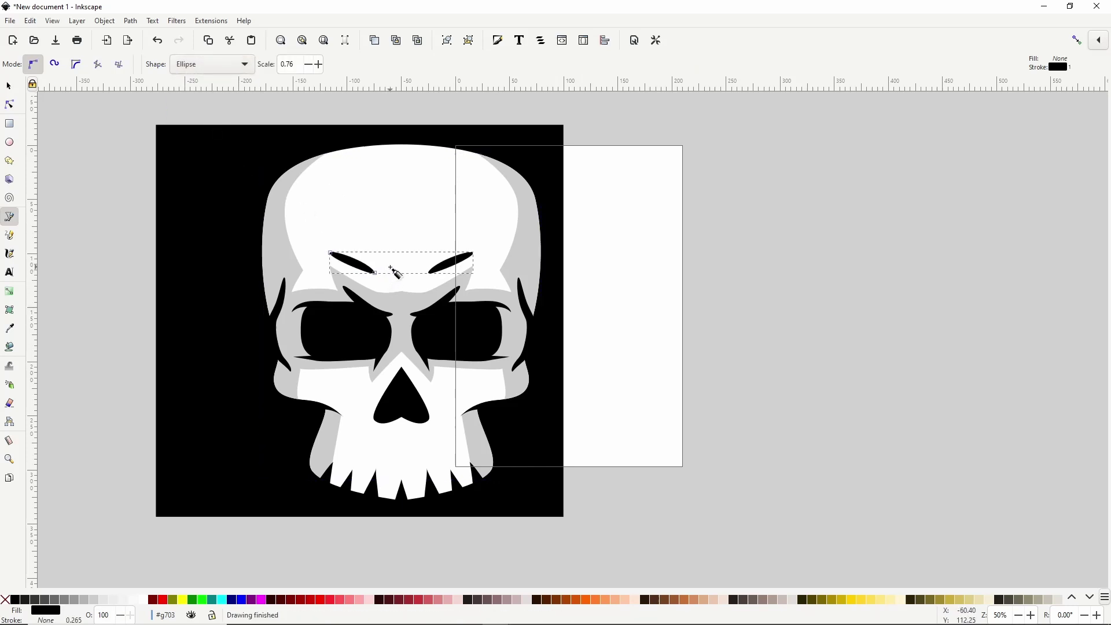
click(98, 602)
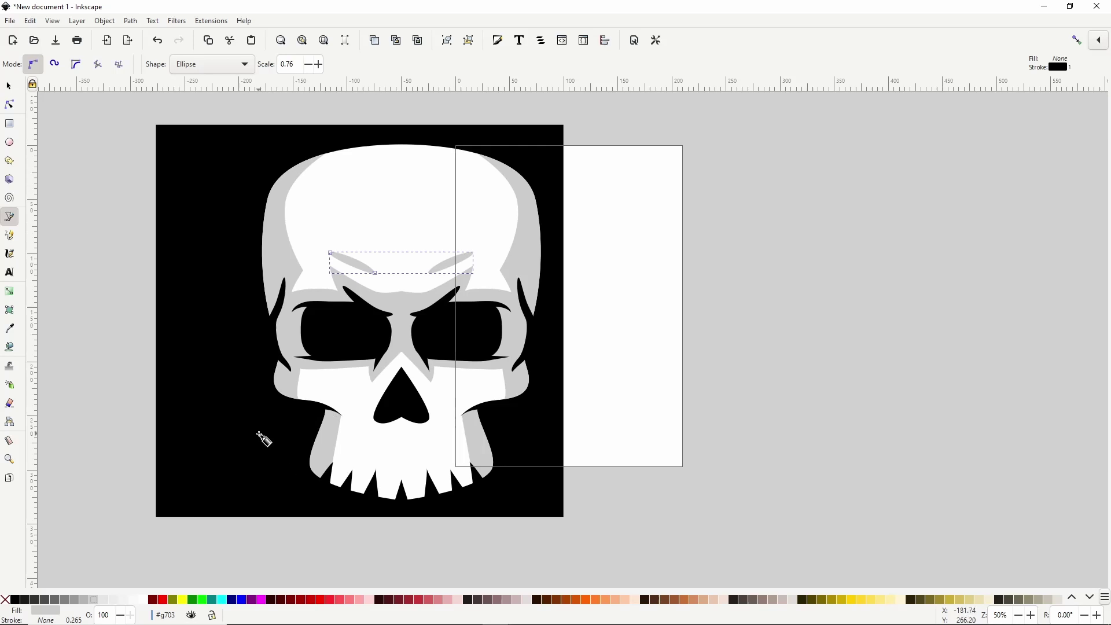
key(s)
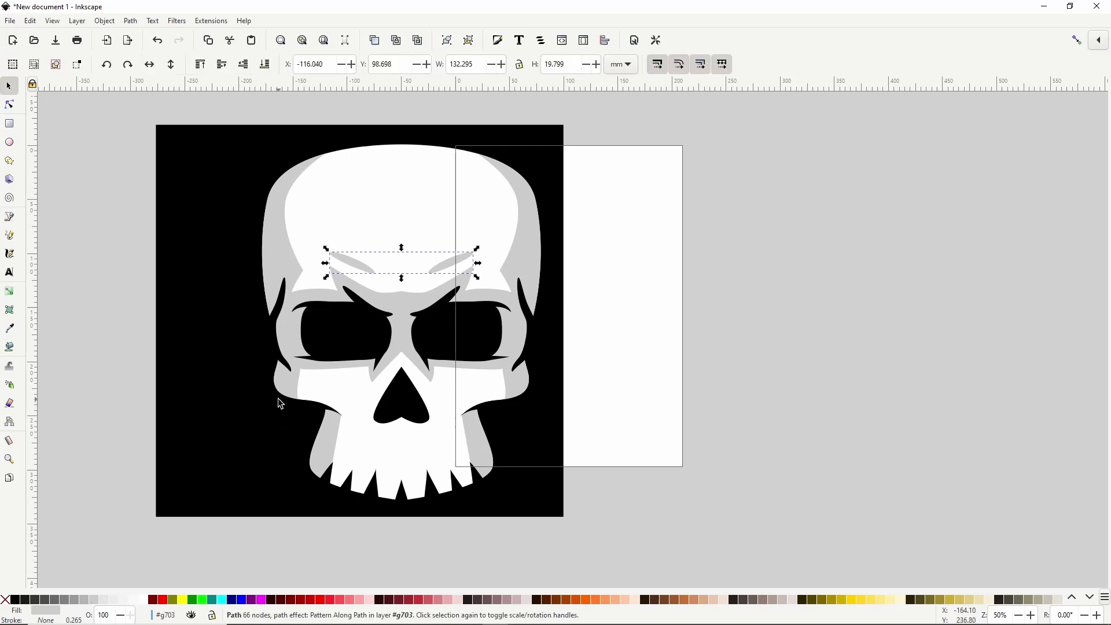
click(210, 299)
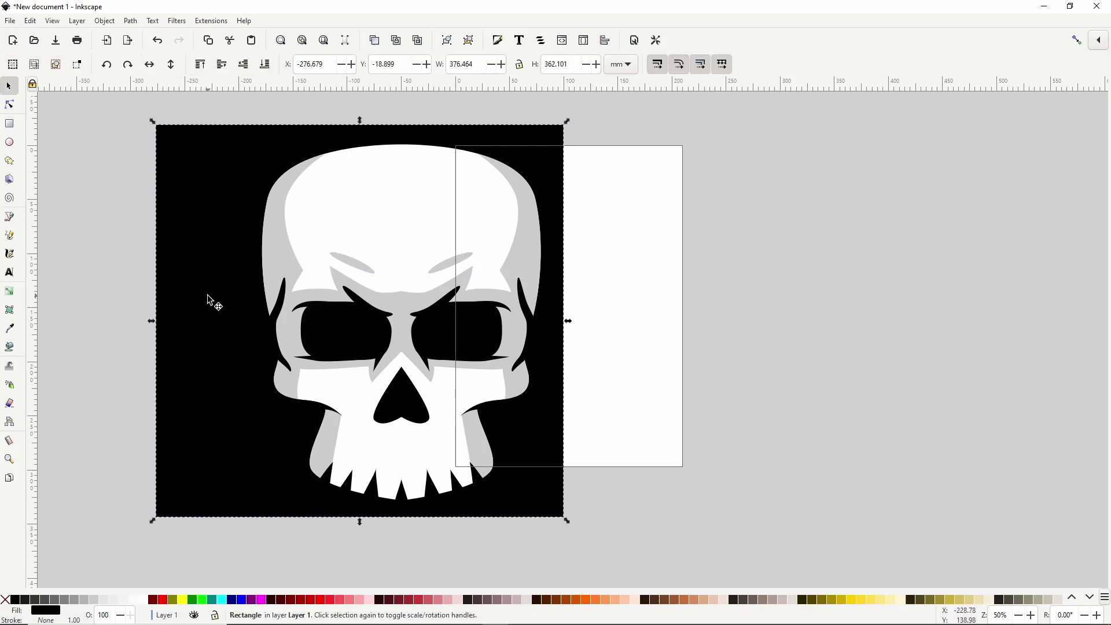
click(360, 246)
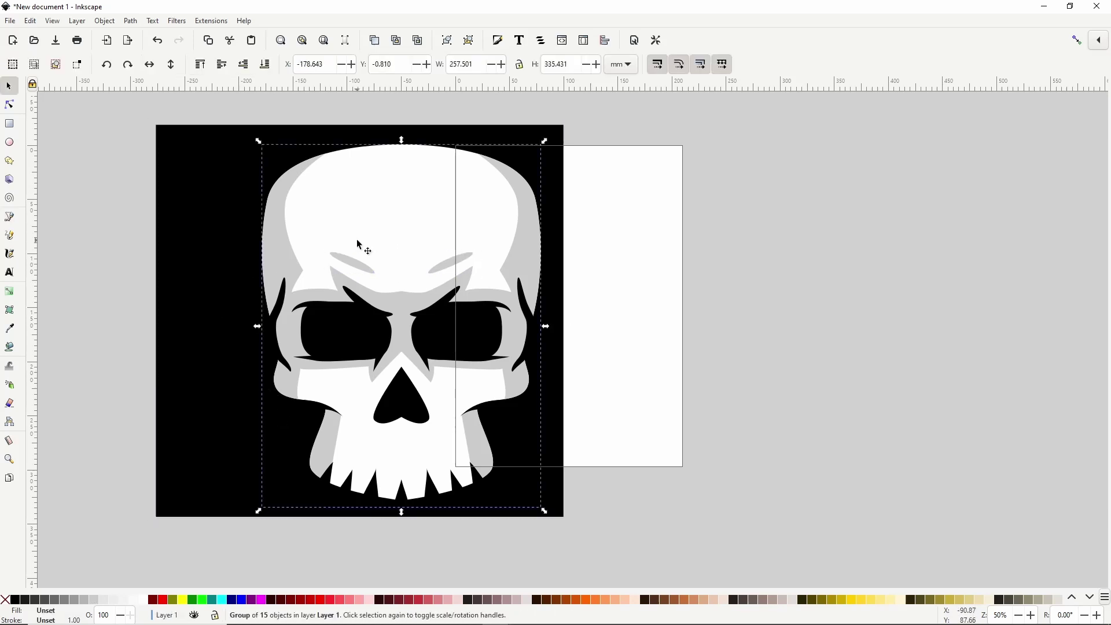
click(130, 22)
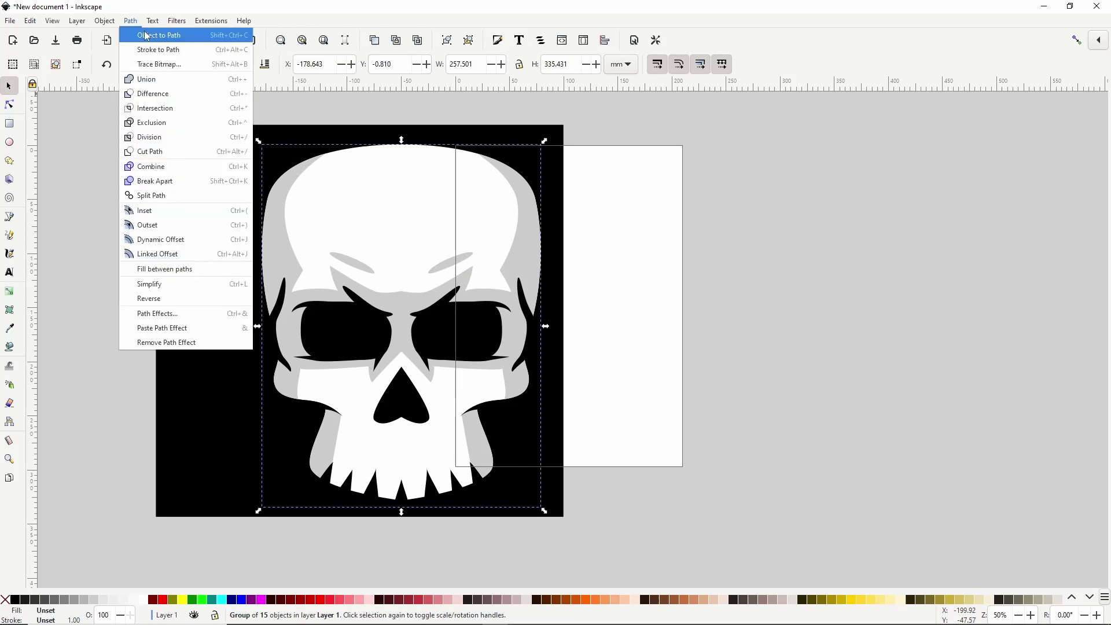
click(146, 36)
click(131, 22)
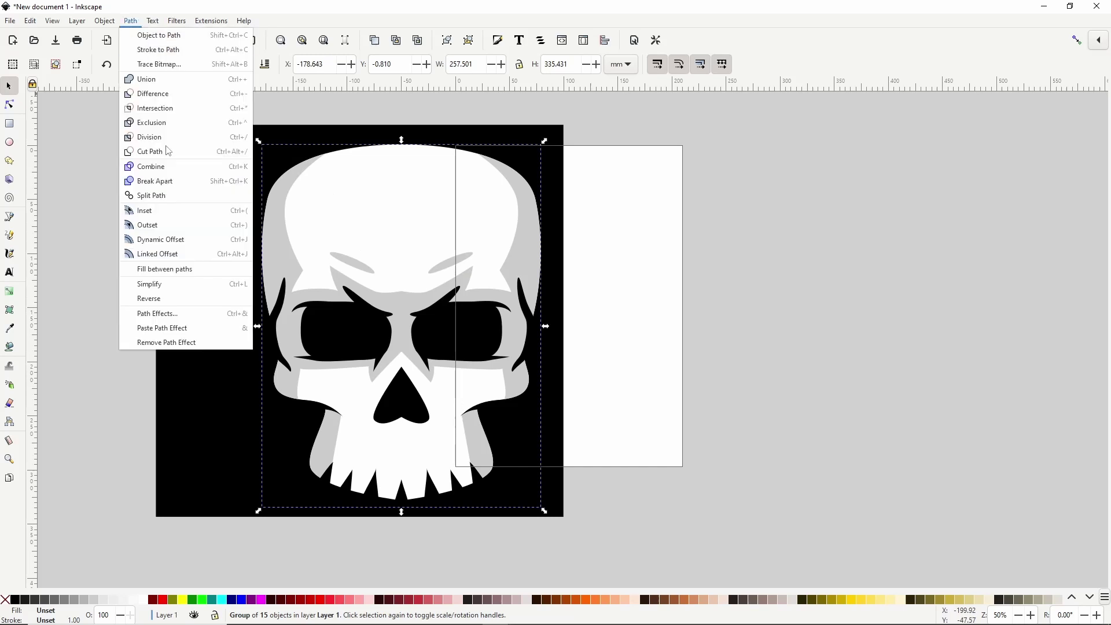
click(184, 324)
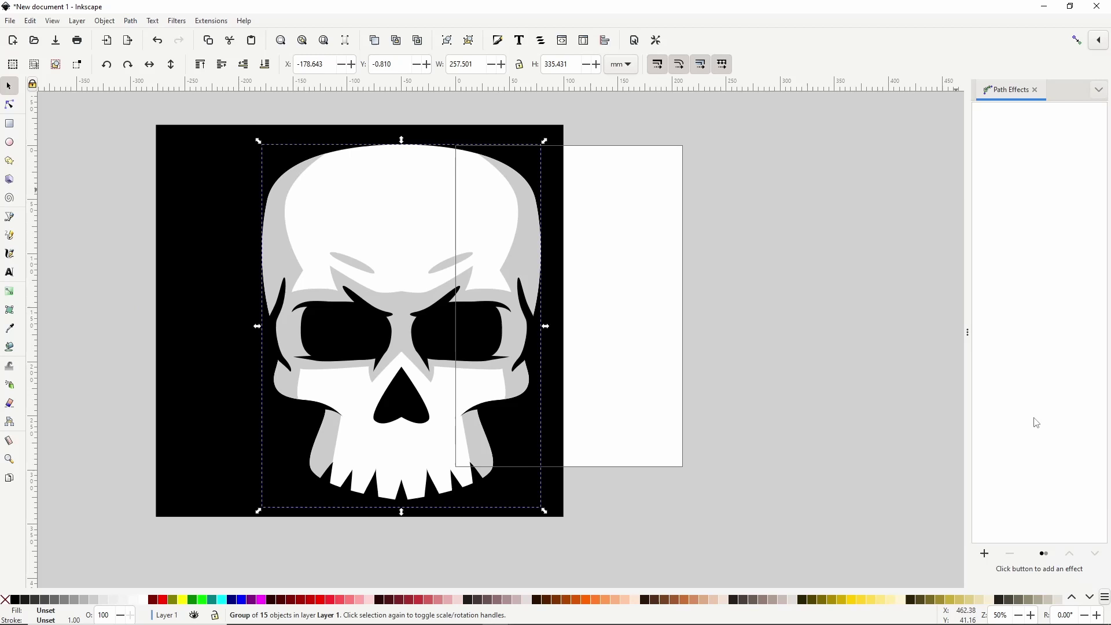
click(1036, 91)
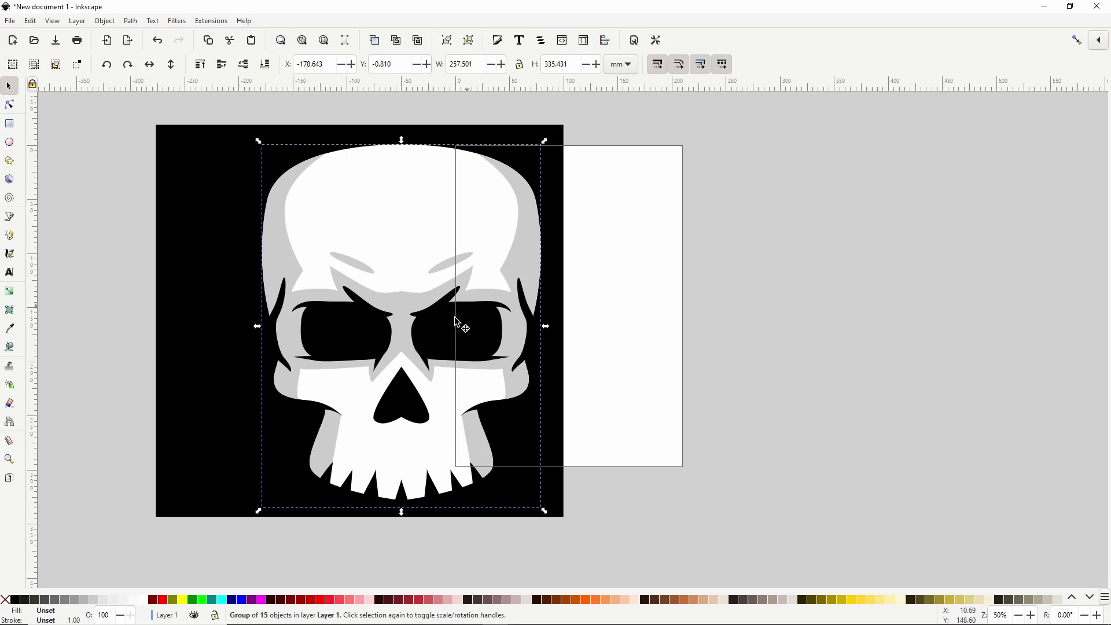
- Inside the skull group, union the black eye, nose and four tooth shapes into one path
double_click(403, 212)
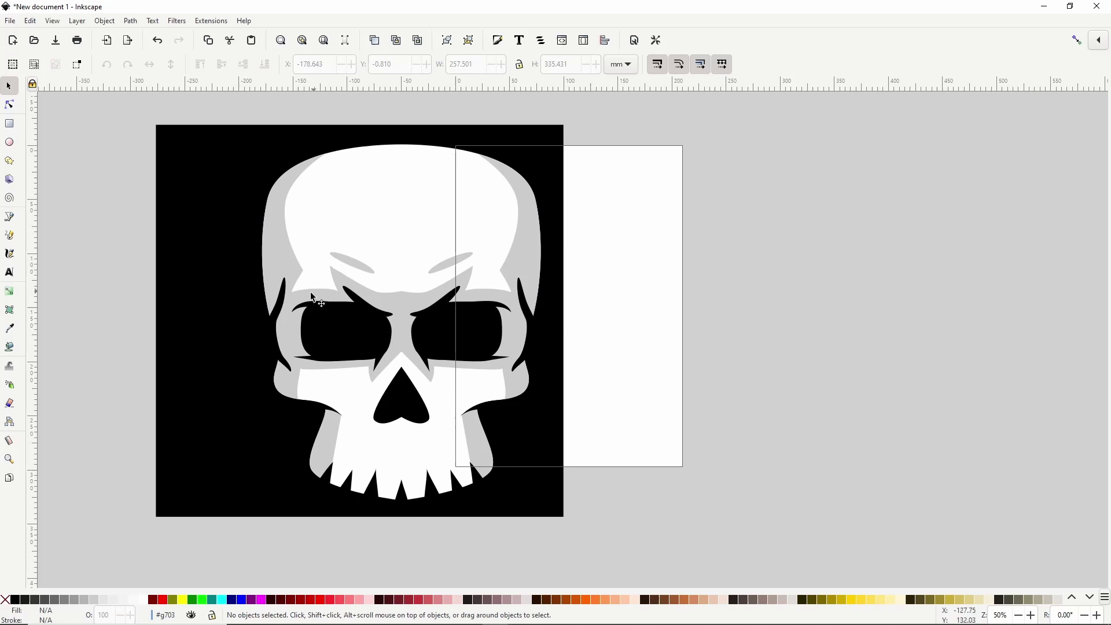
click(281, 311)
shift+click(327, 412)
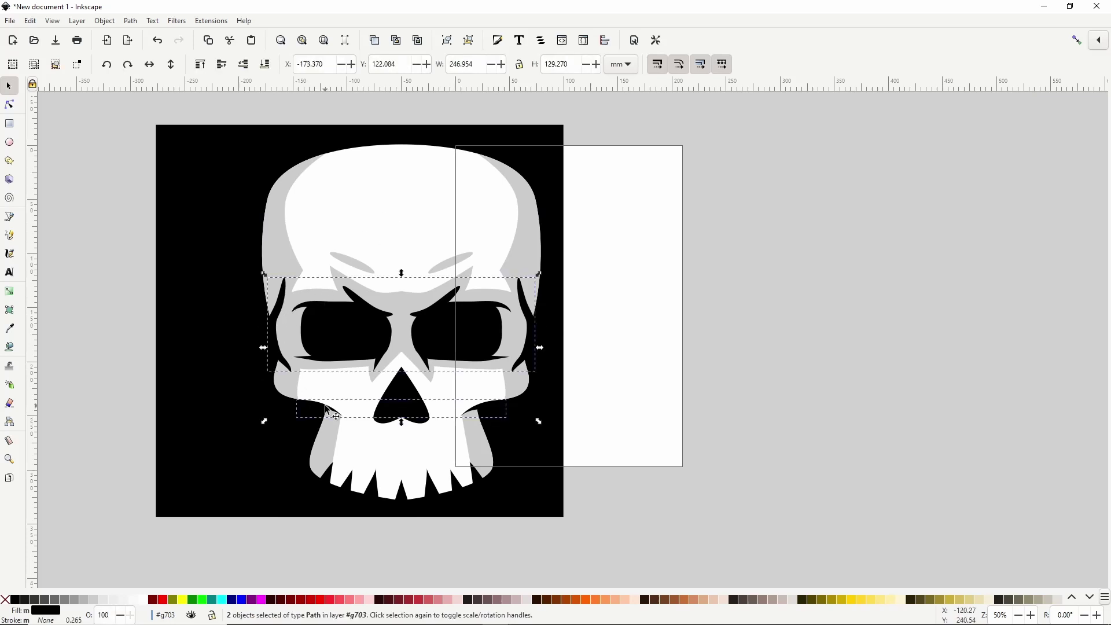
shift+click(333, 489)
shift+click(351, 492)
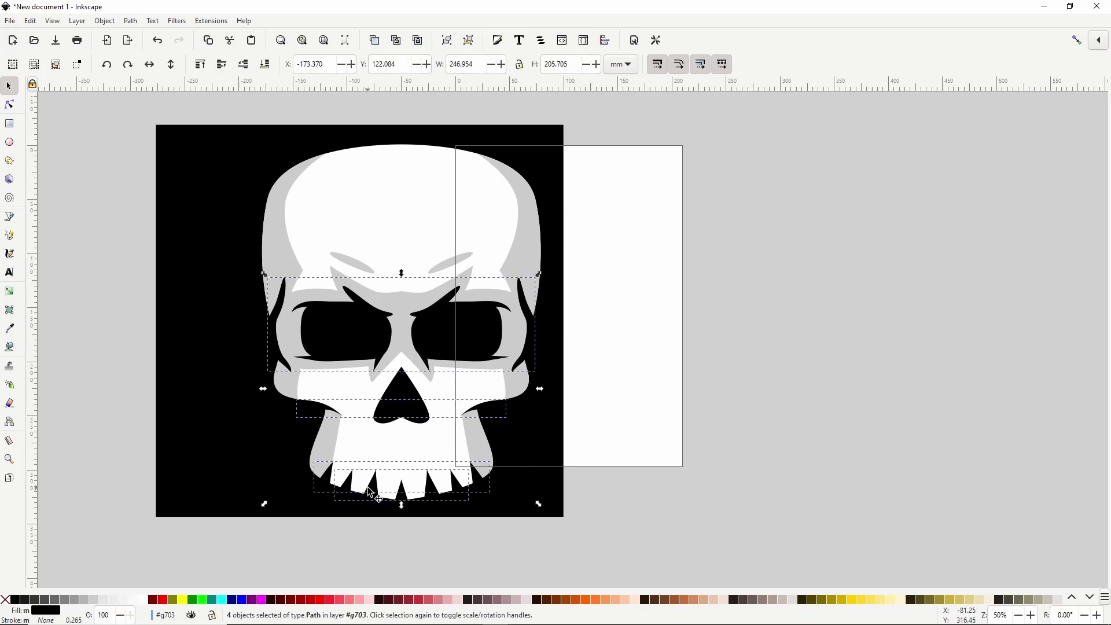
shift+click(377, 495)
shift+click(403, 497)
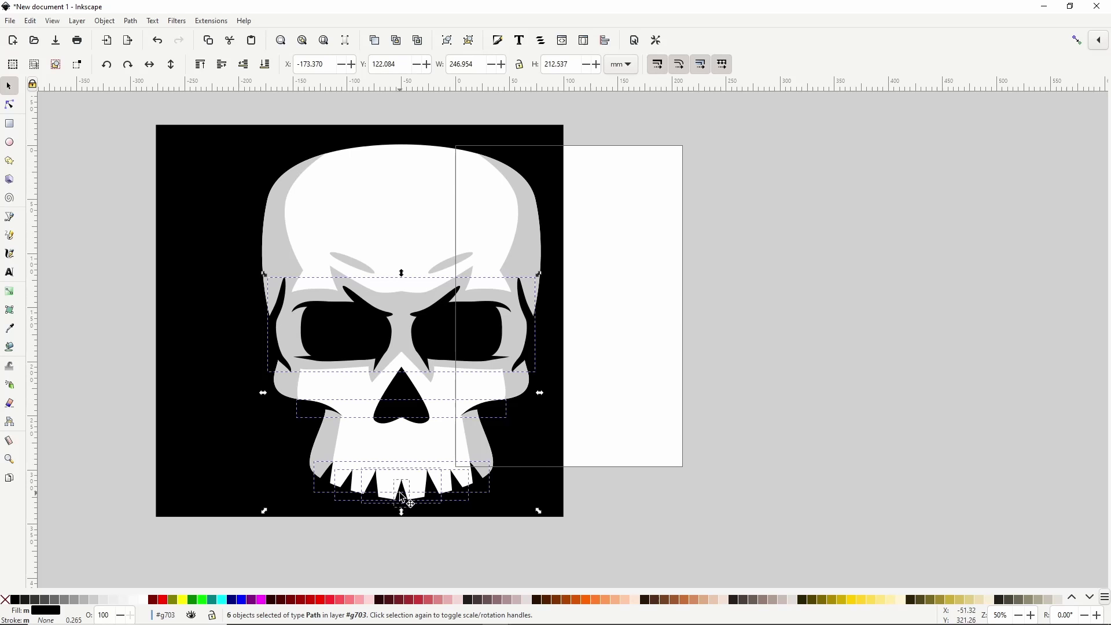
click(131, 21)
click(144, 80)
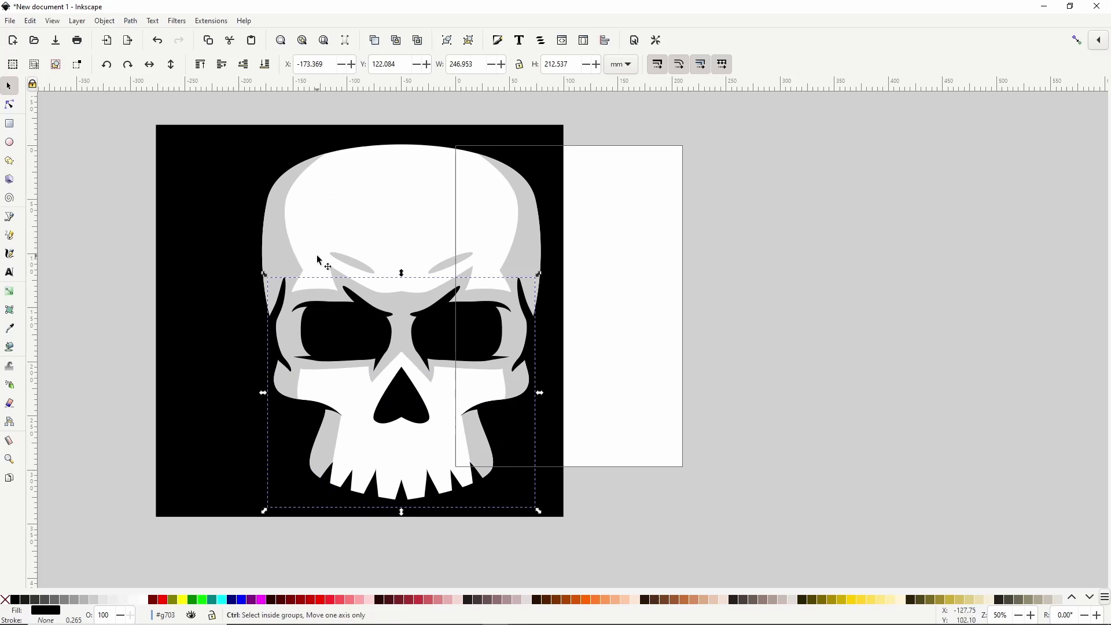
- Apply Path > Difference to cut the merged black shapes out of the grey upper skull shading
shift+click(285, 243)
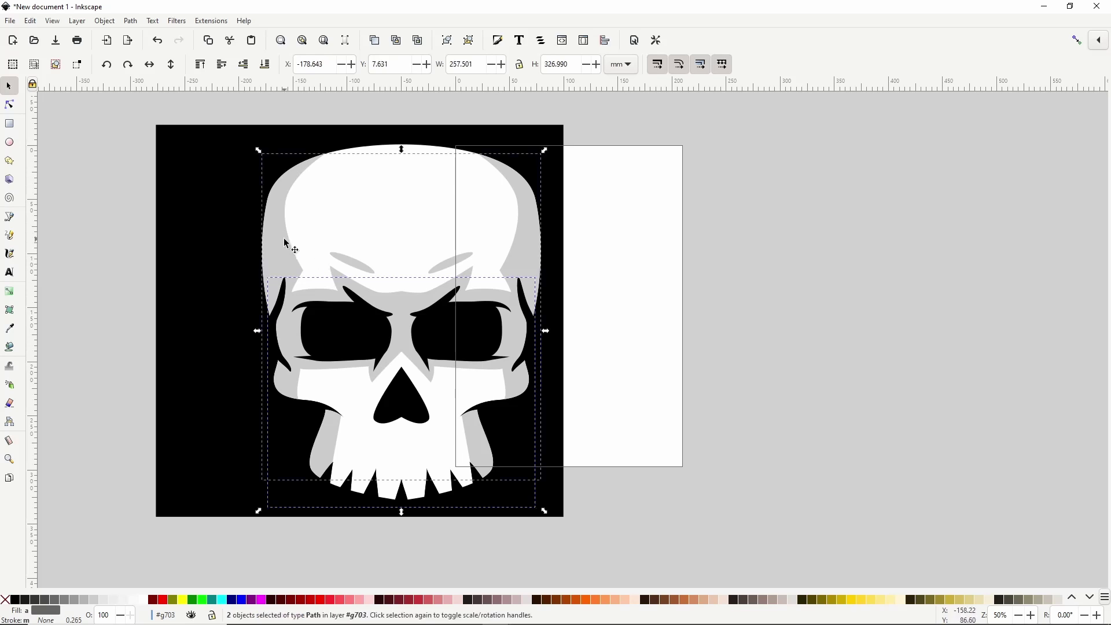
click(131, 21)
click(151, 96)
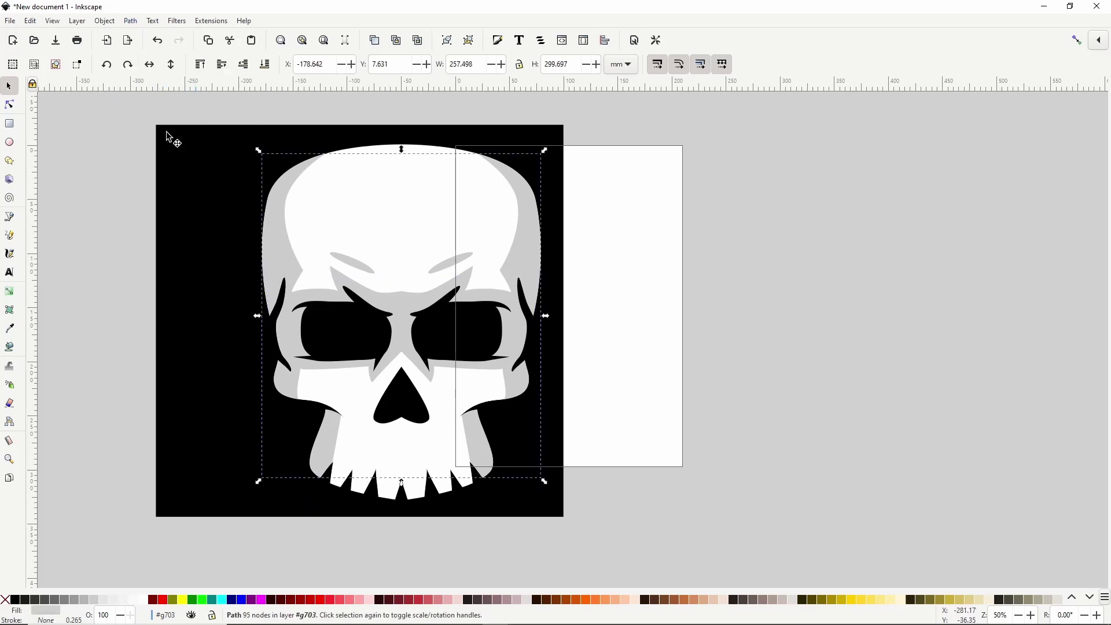
click(276, 341)
shift+click(349, 196)
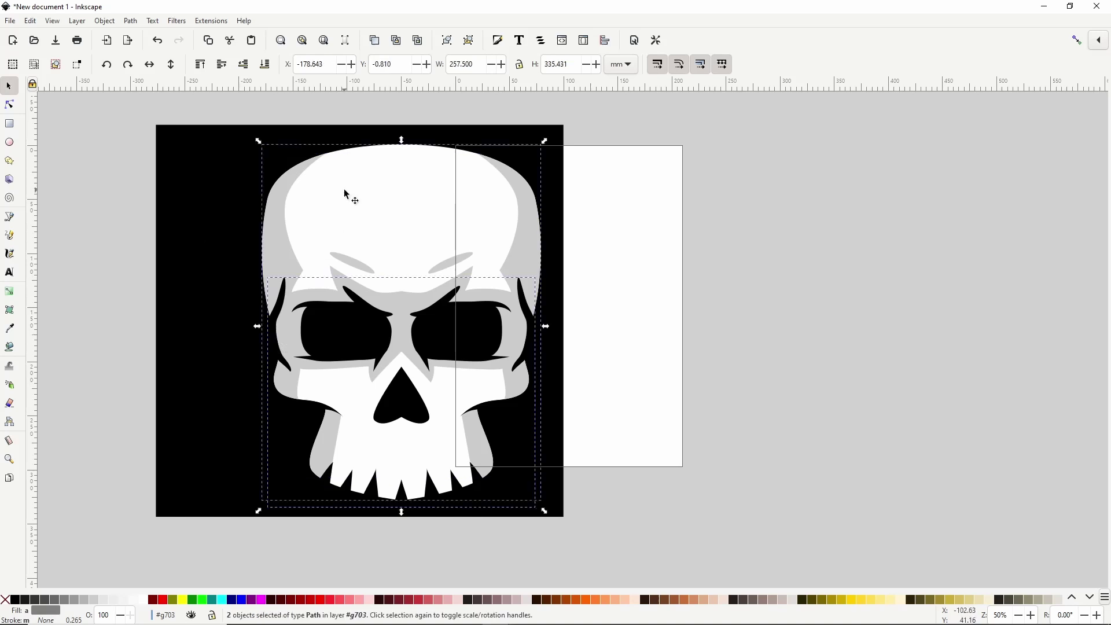
click(131, 21)
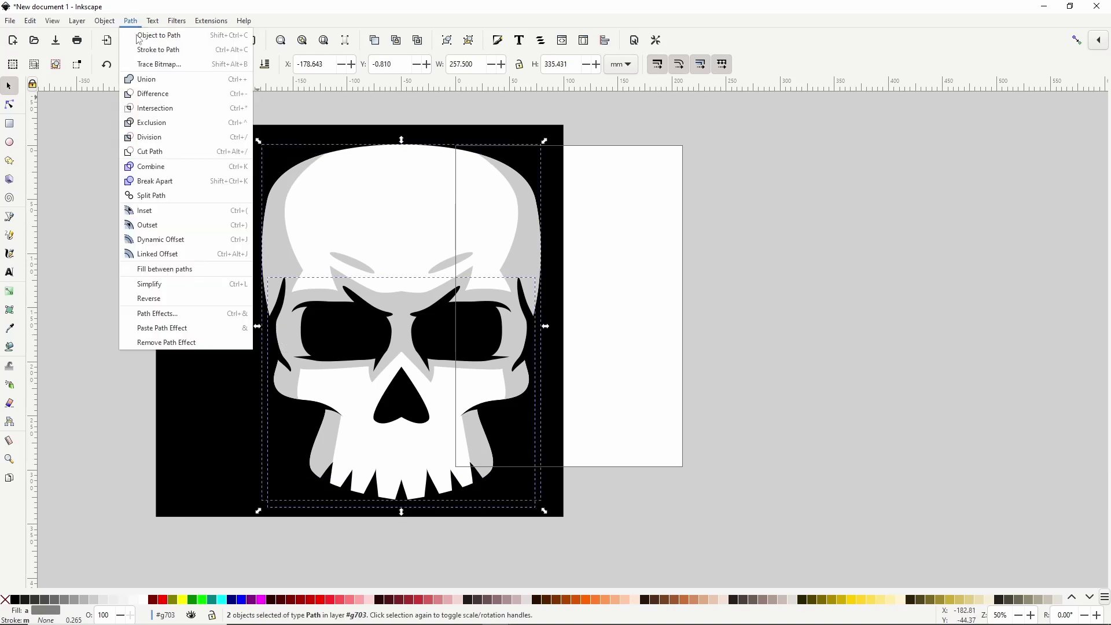
click(155, 94)
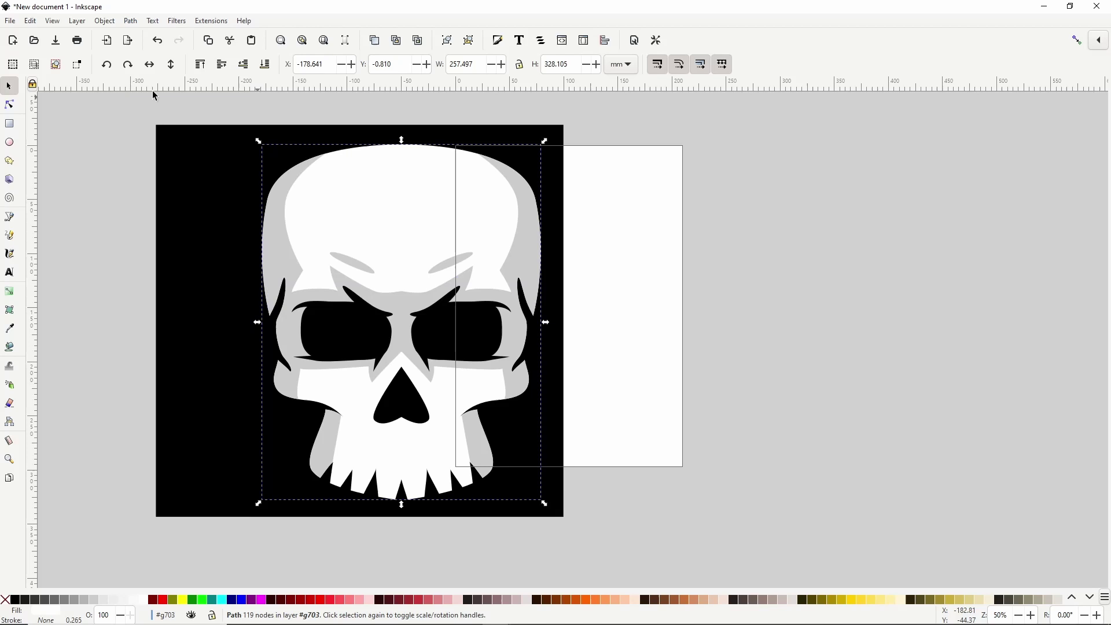
- Try a maroon fill on the background square, then set it back to black
click(198, 237)
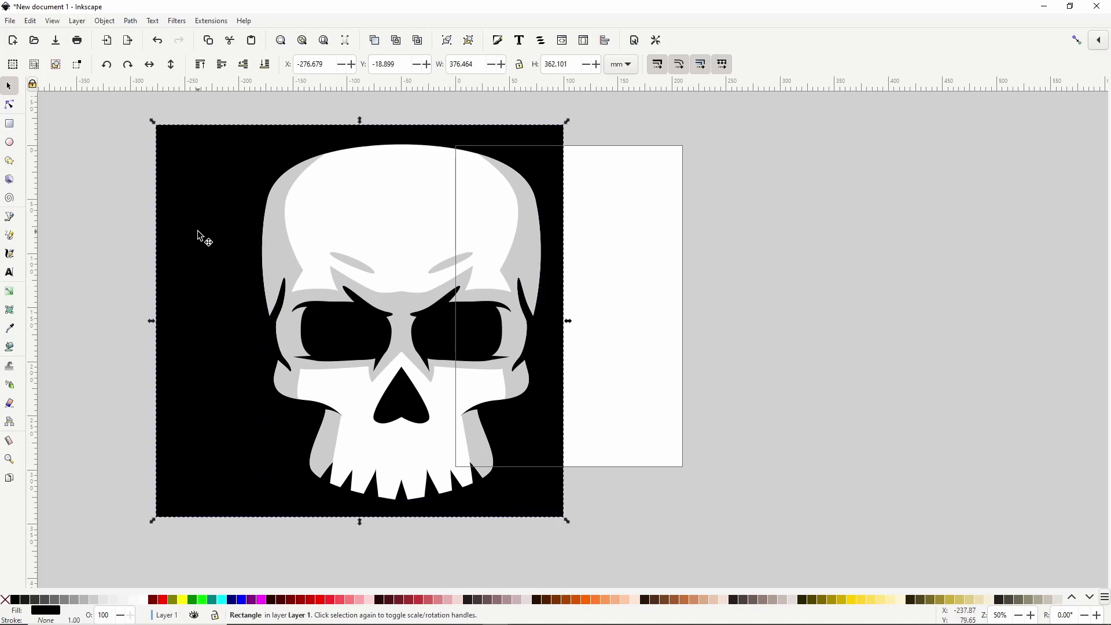
click(156, 601)
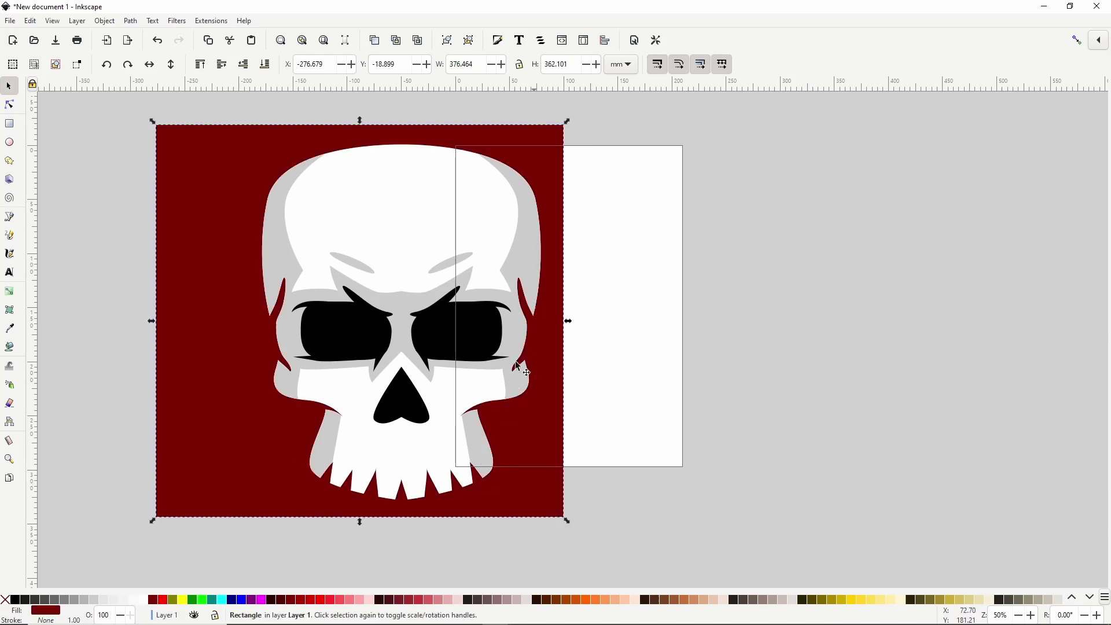
click(17, 600)
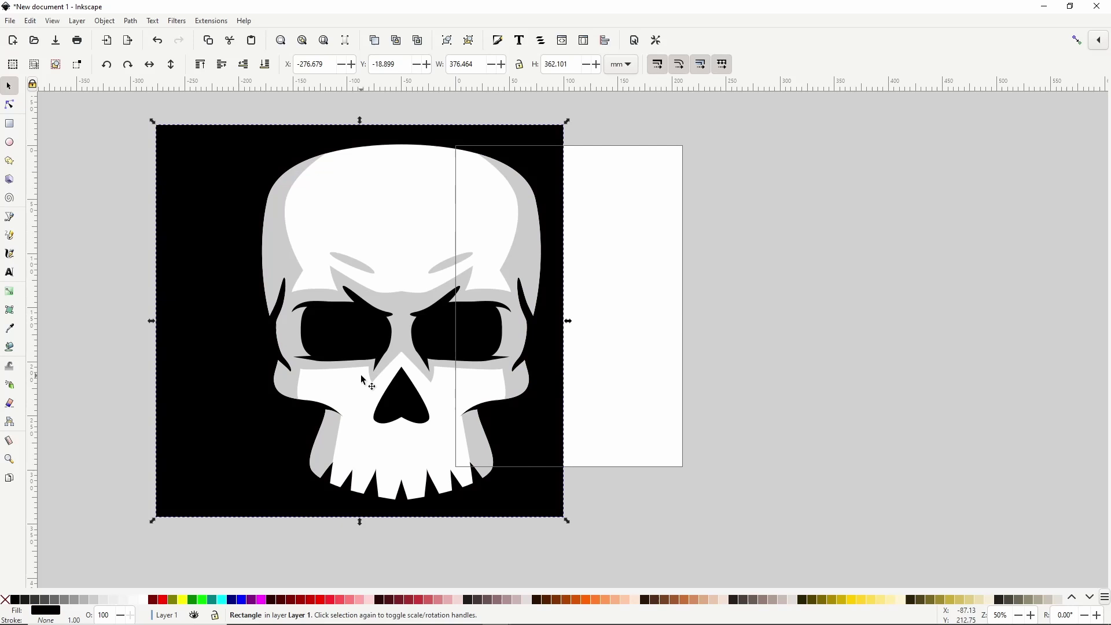
- Combine the skull's five eye, brow, rim and nose-bridge shapes into a single path
click(352, 322)
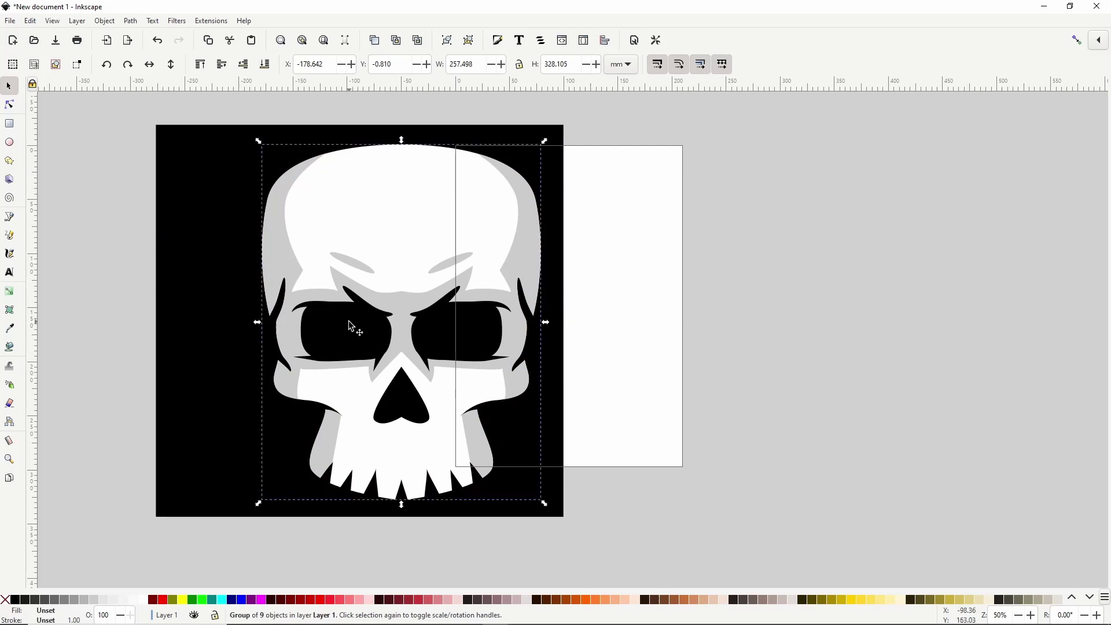
ctrl+click(352, 327)
shift+click(354, 307)
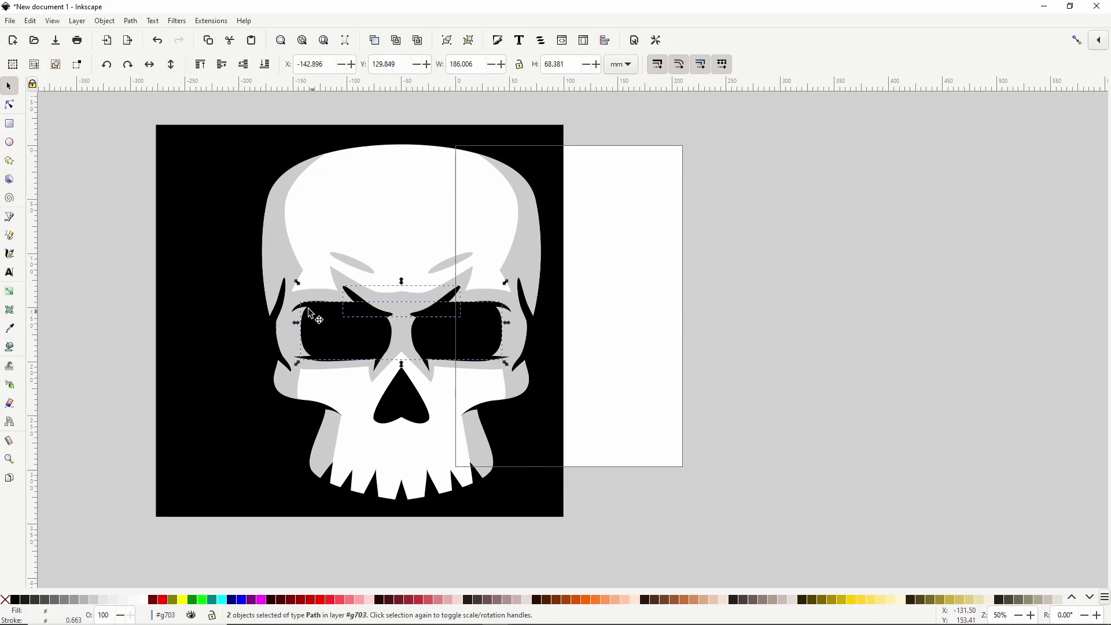
shift+click(297, 356)
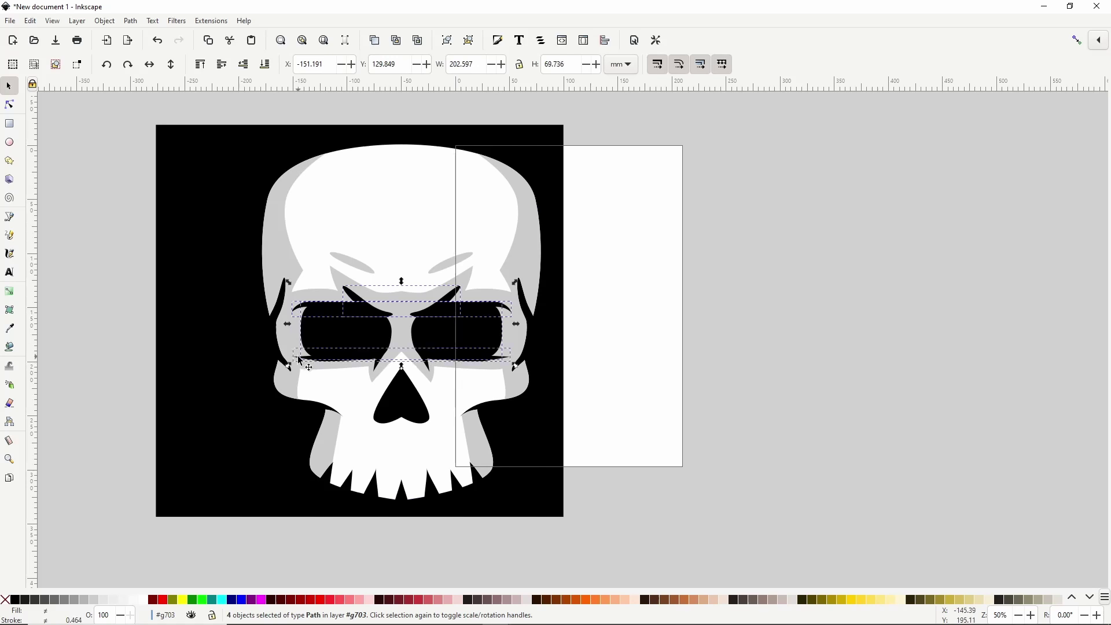
shift+click(376, 369)
key(ctrl+k)
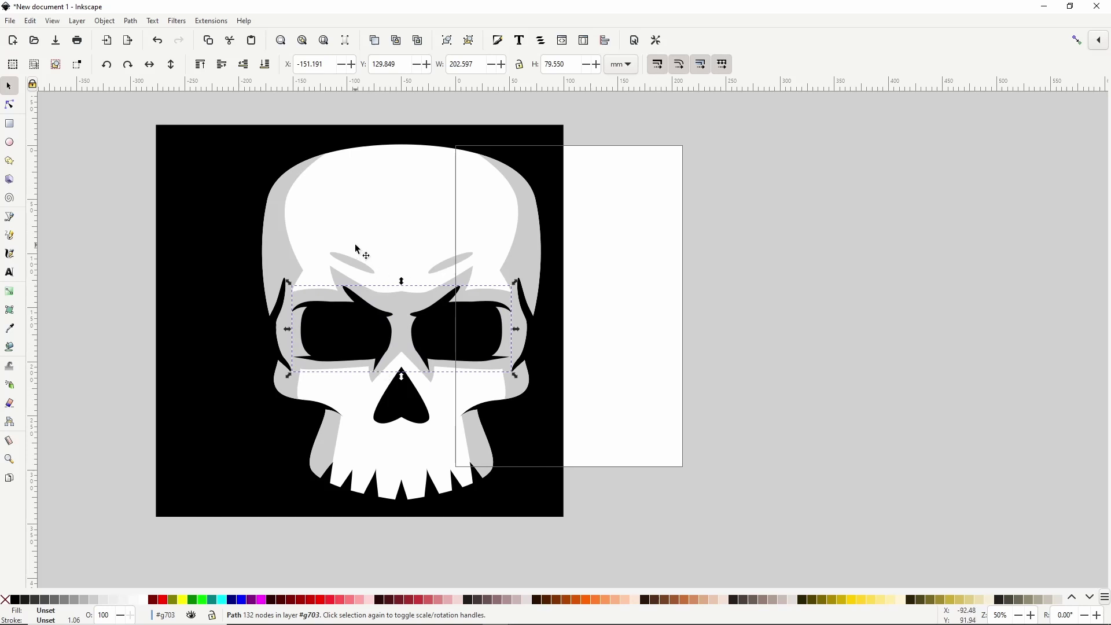
- Scale the skull group down to about 115 × 147 mm and move it lower-left on the square
click(210, 183)
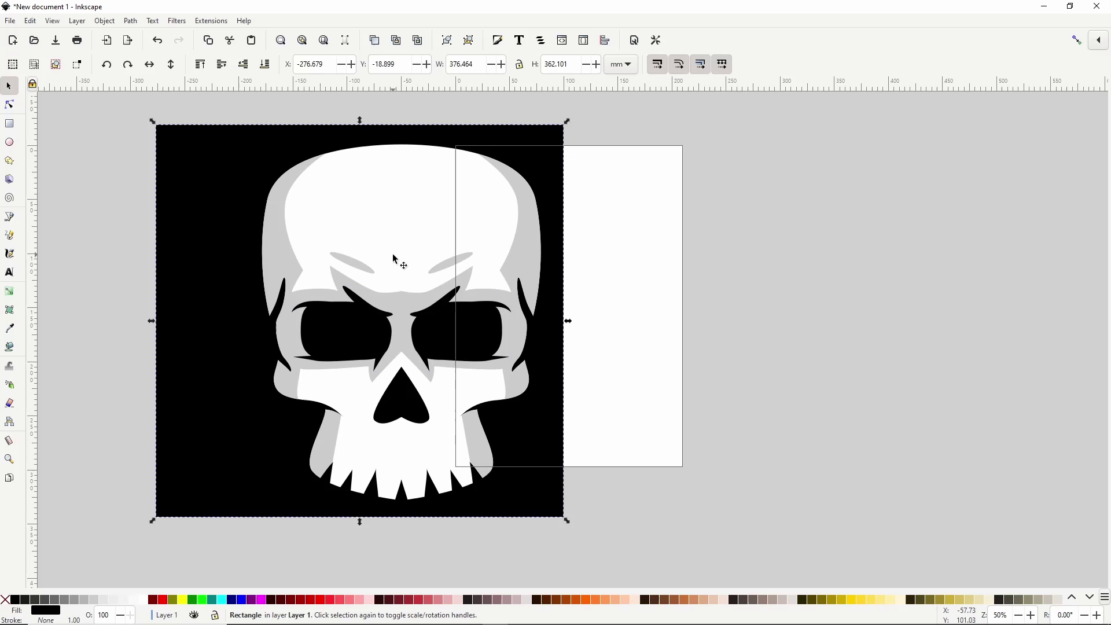
click(394, 259)
drag(547, 508, 471, 424)
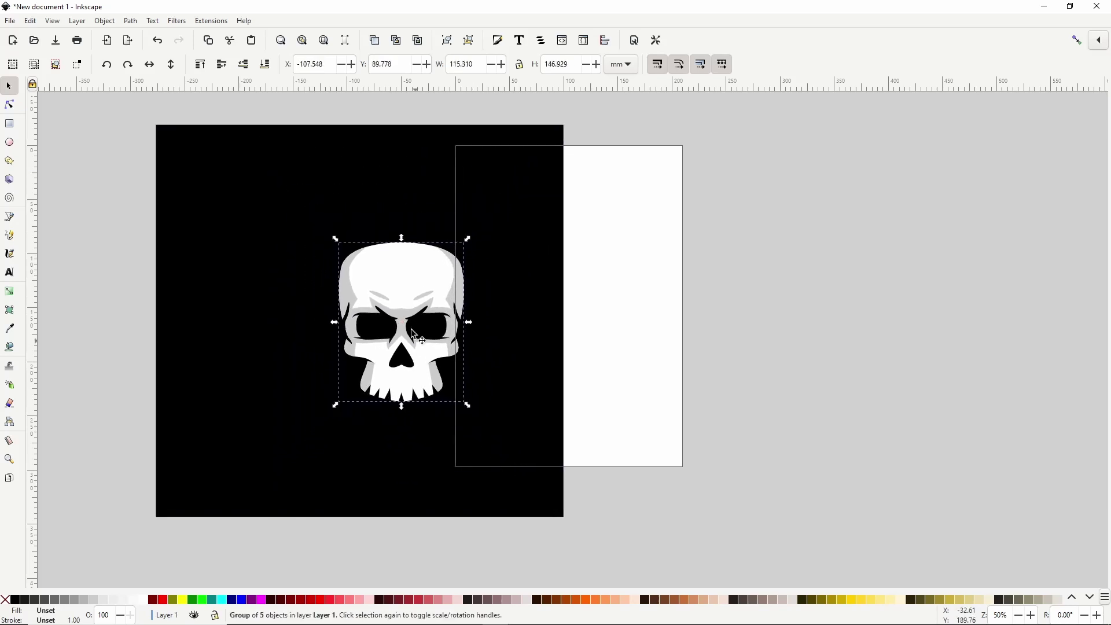
drag(402, 291, 356, 346)
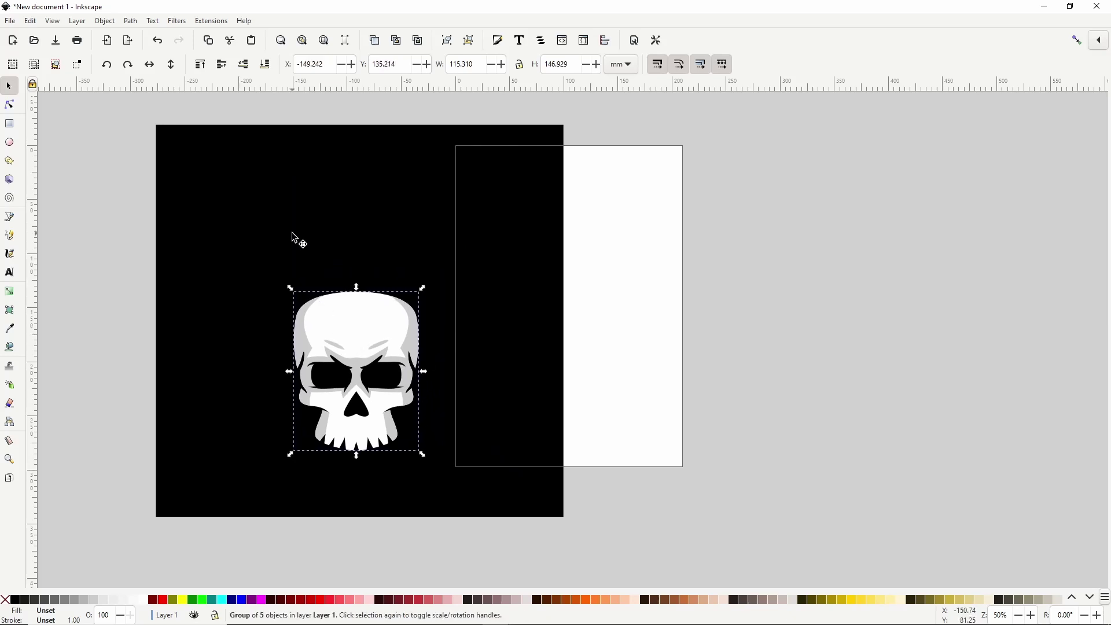
- Set the Pen to no shape in Spiro mode and start the flame outline left of the skull
key(b)
click(218, 64)
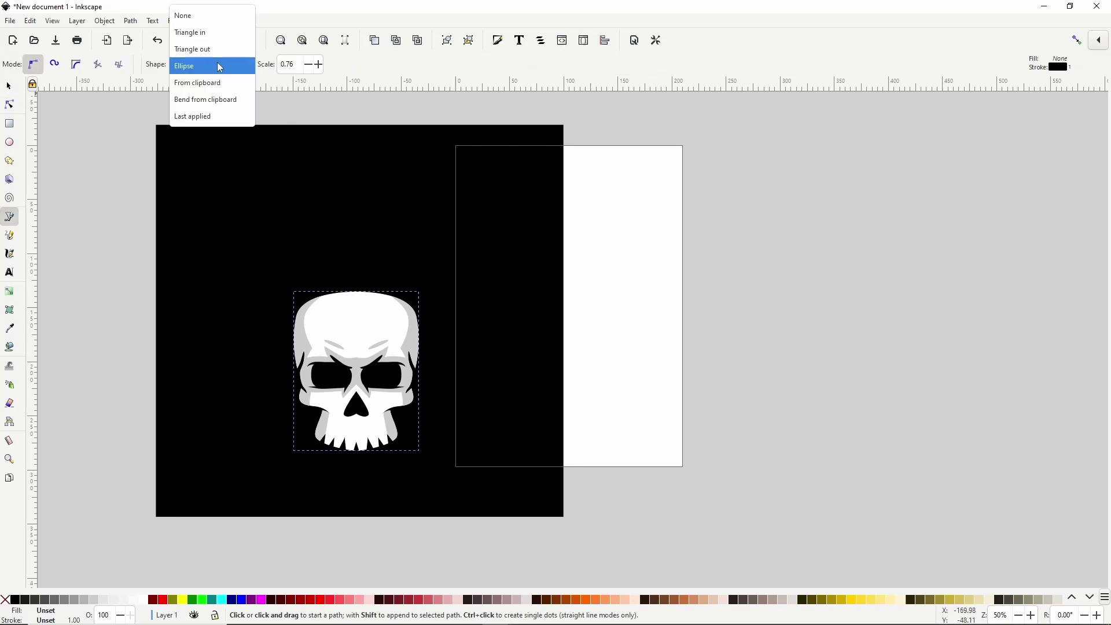
click(204, 21)
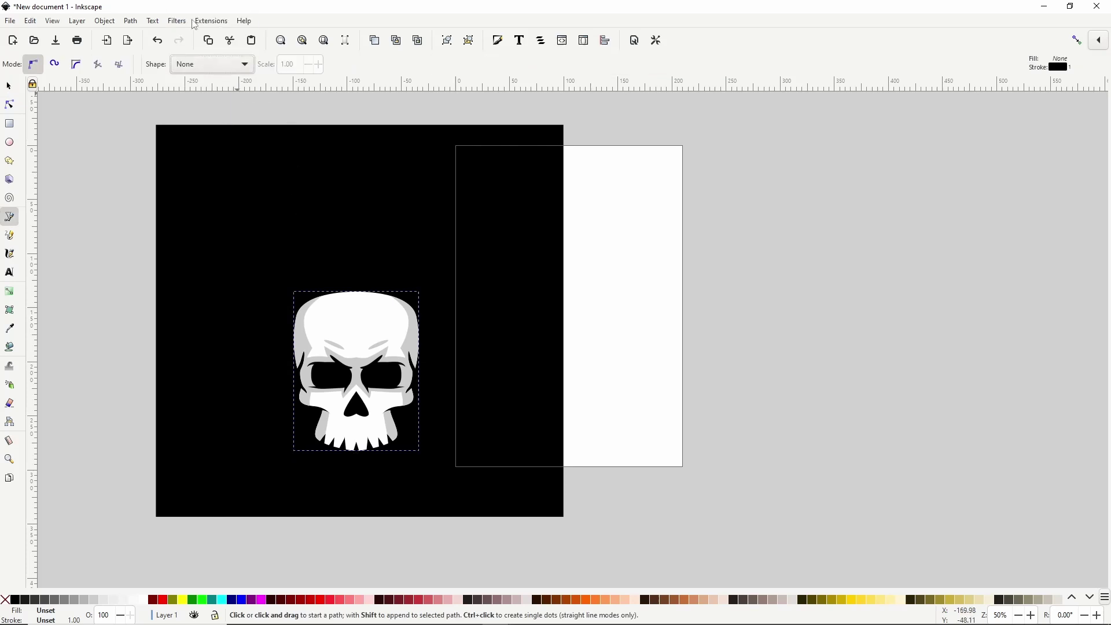
click(55, 65)
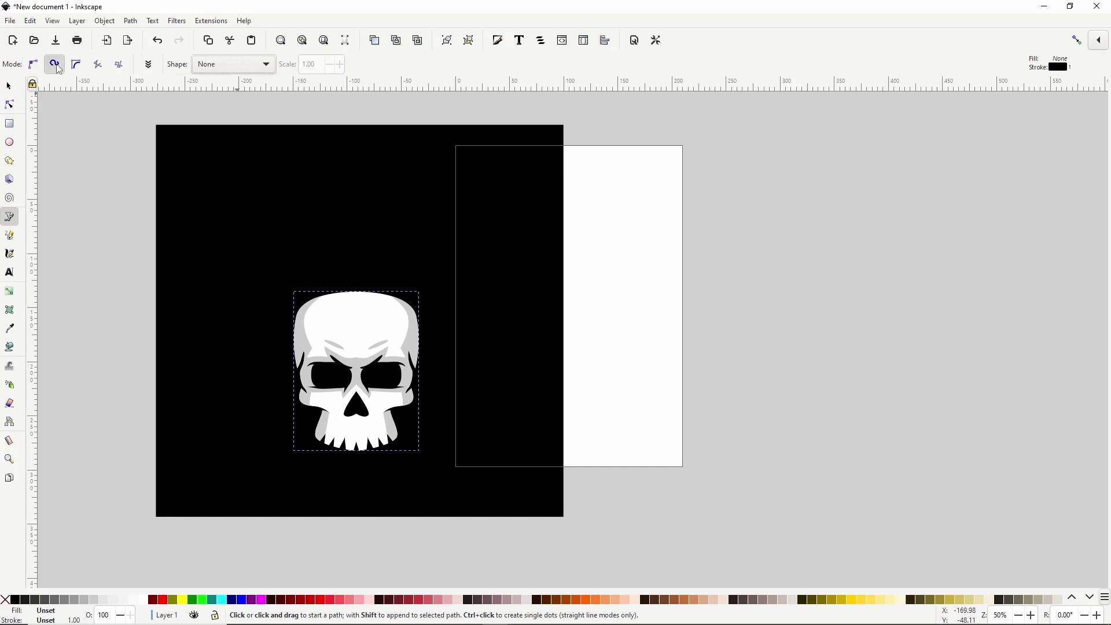
click(306, 375)
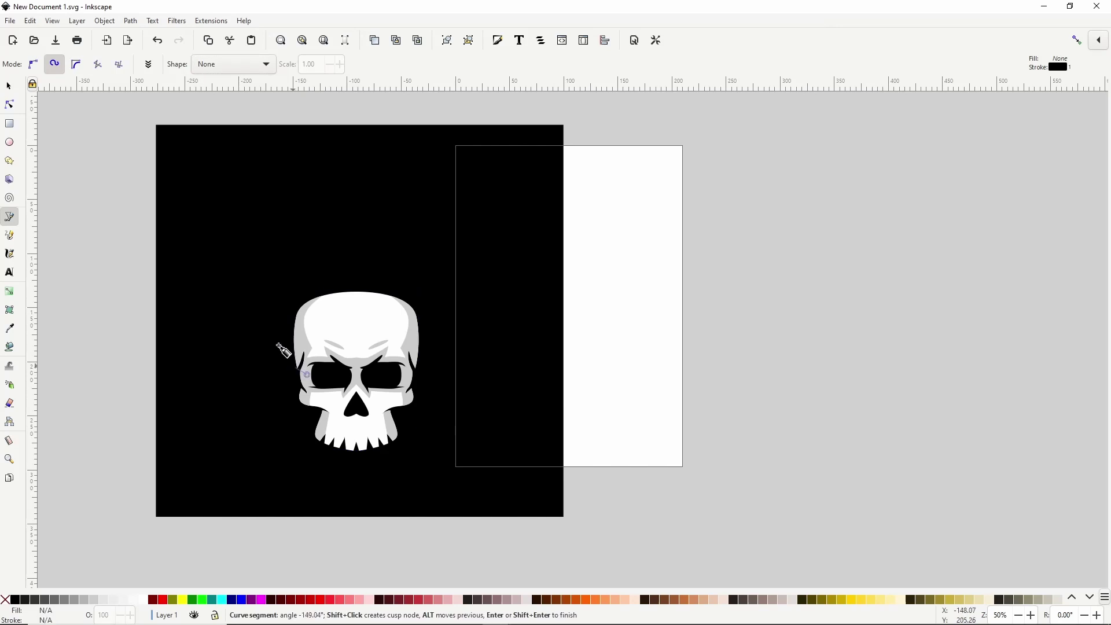
click(266, 319)
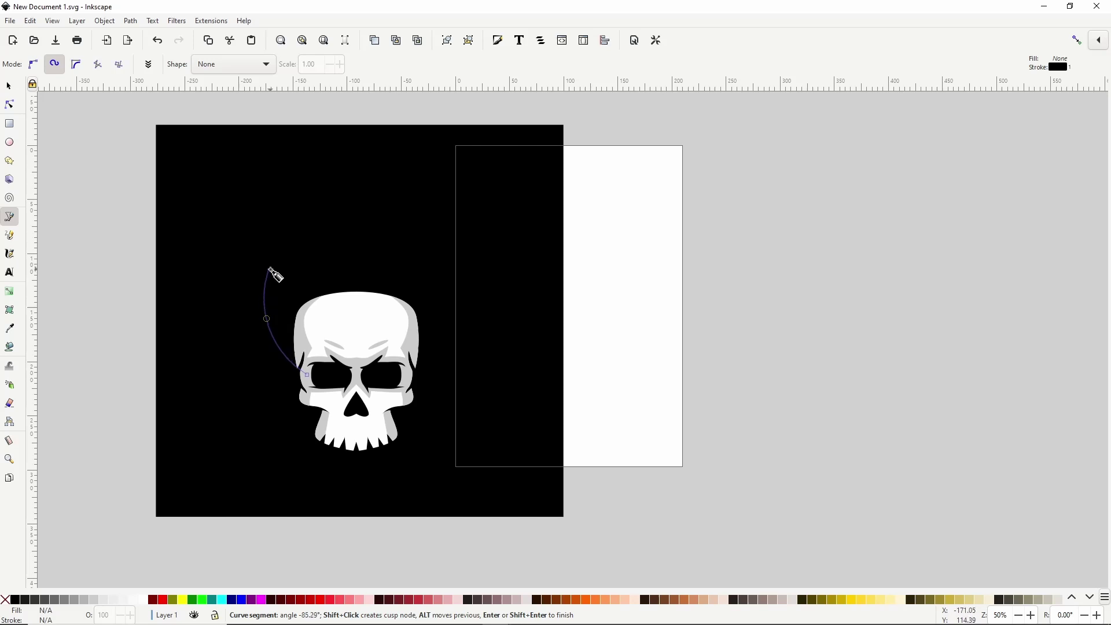
click(270, 269)
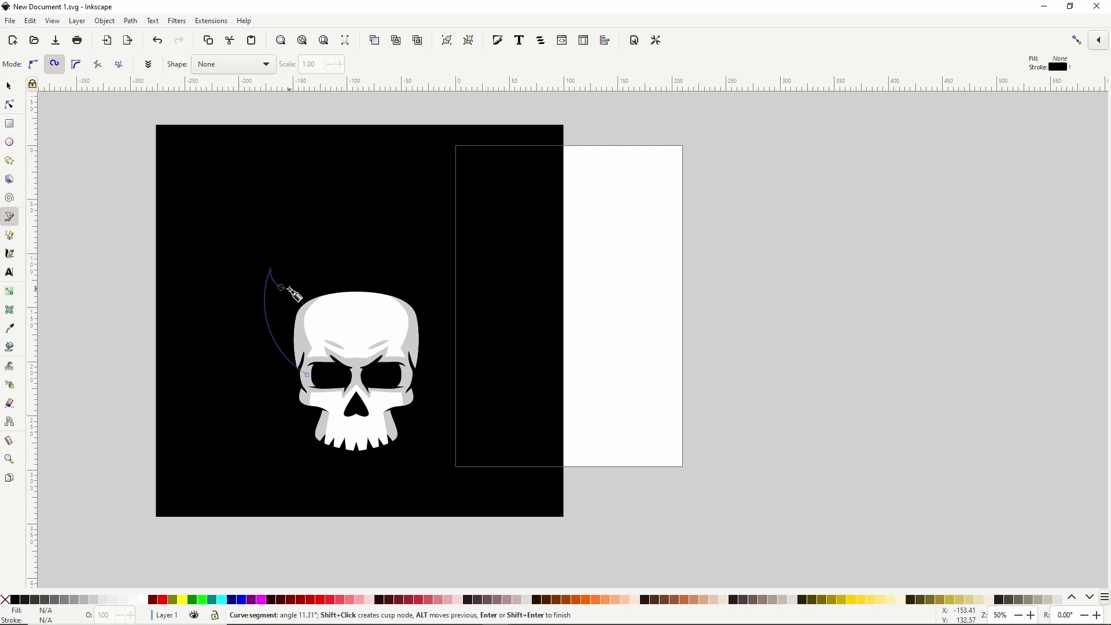
click(289, 289)
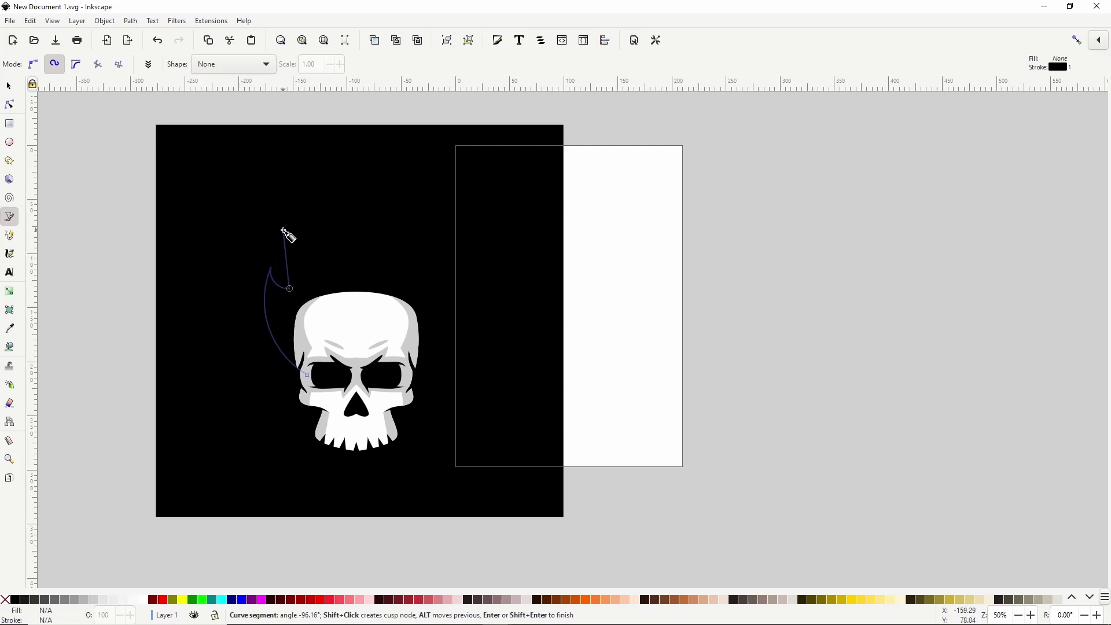
- Trace the flame tongues over the skull top, down its right side and back across the eyes
click(286, 233)
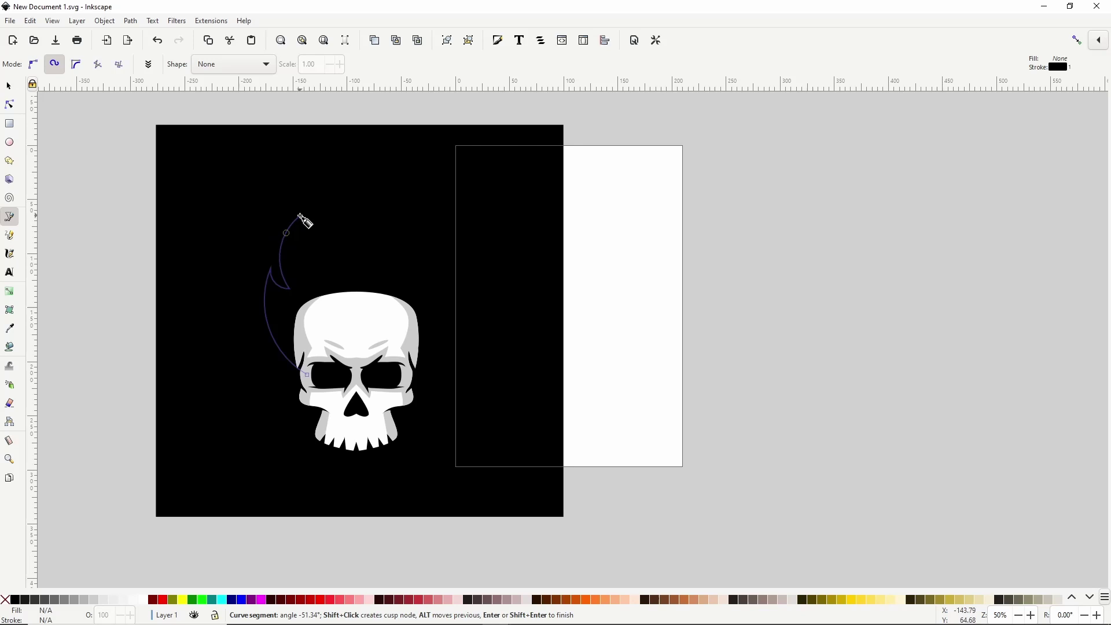
click(300, 216)
click(311, 248)
click(371, 163)
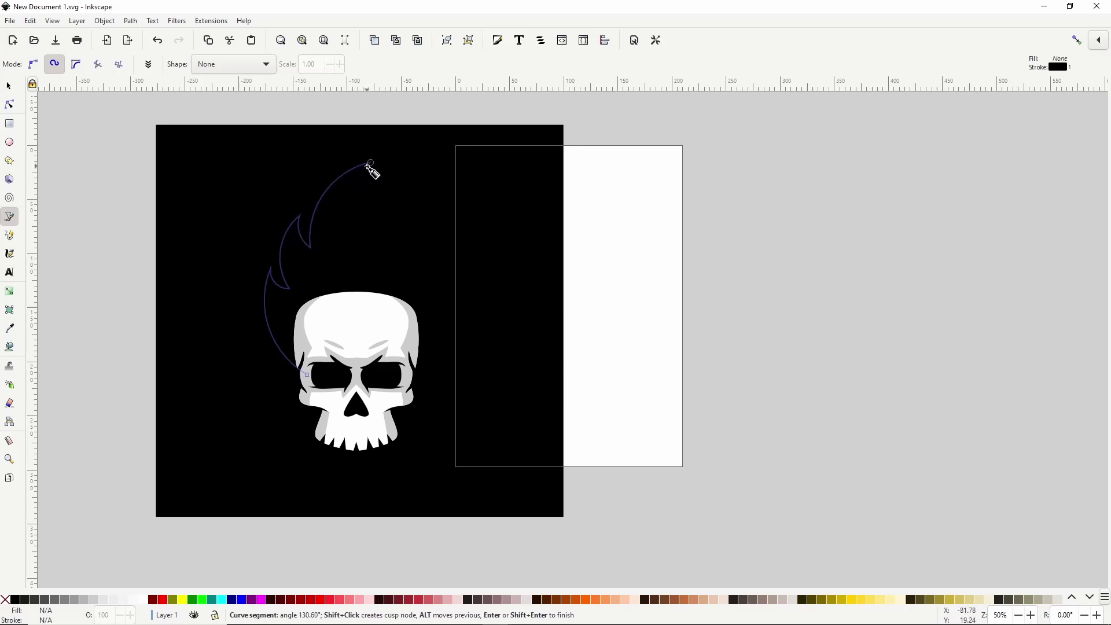
click(398, 239)
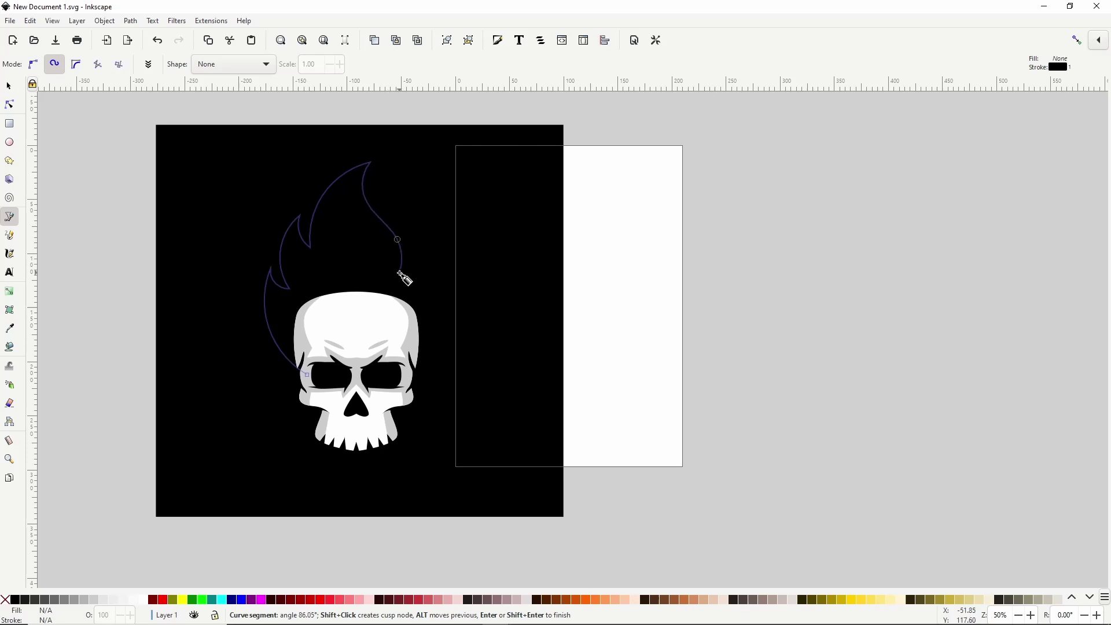
click(434, 230)
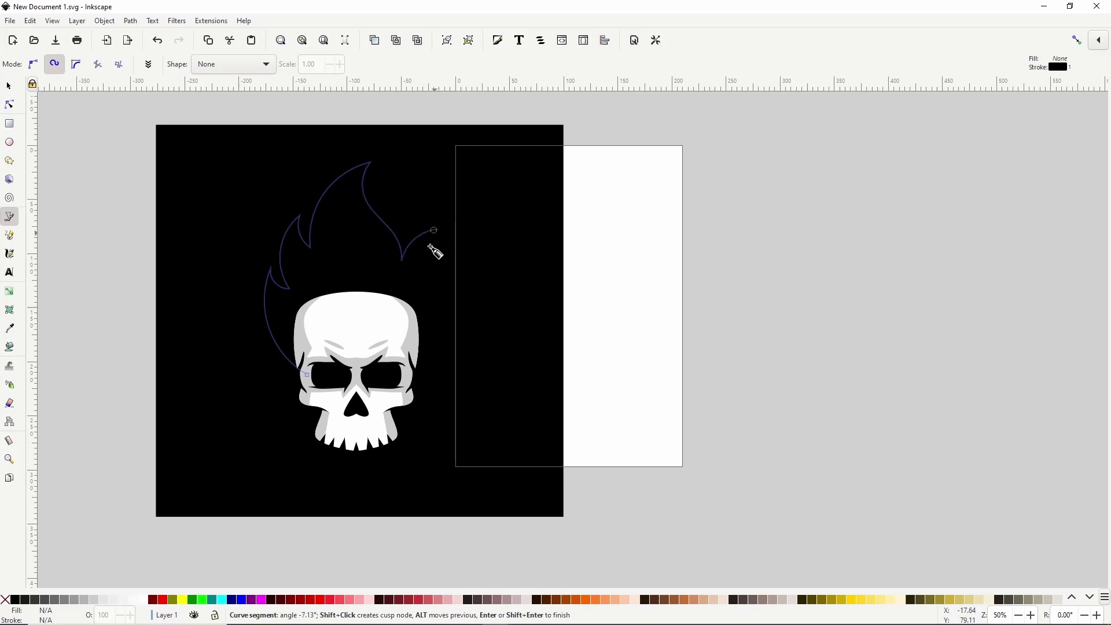
click(431, 256)
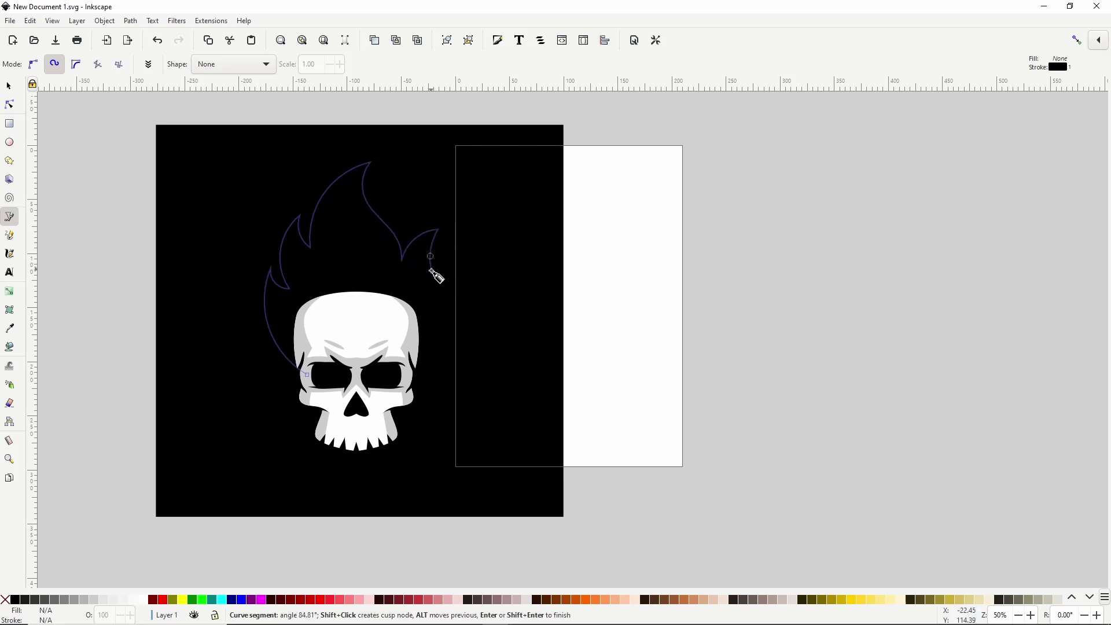
click(456, 331)
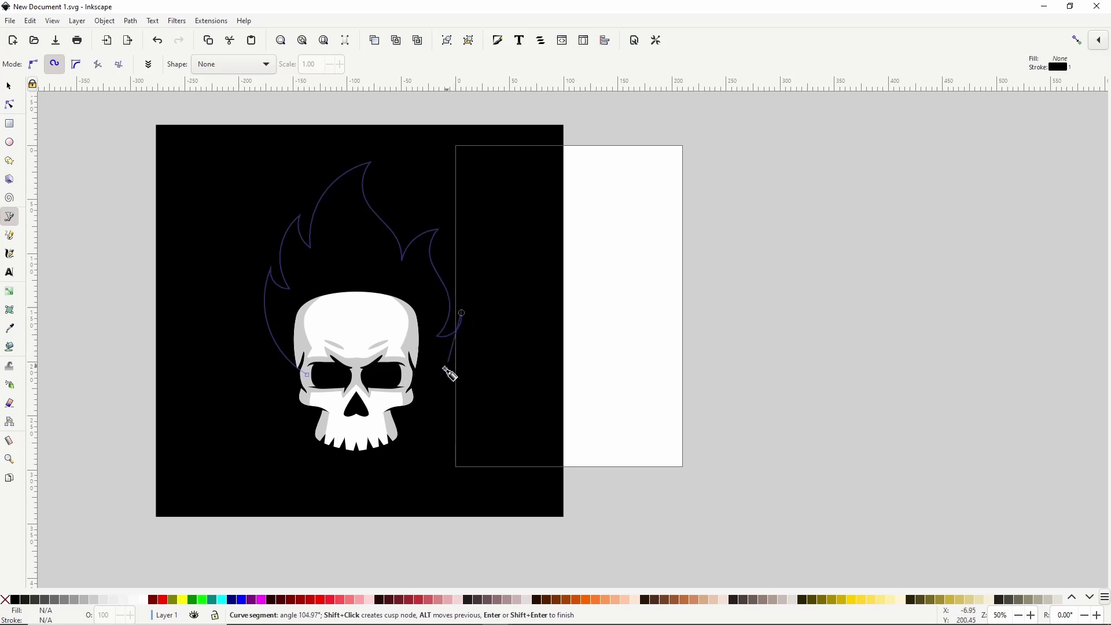
click(457, 353)
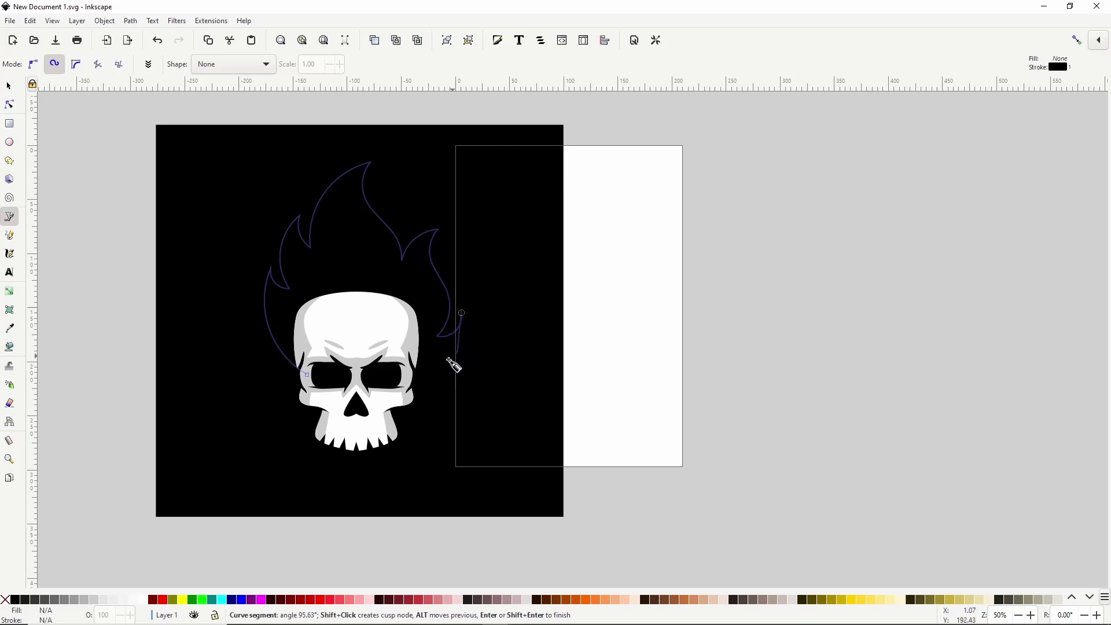
click(402, 370)
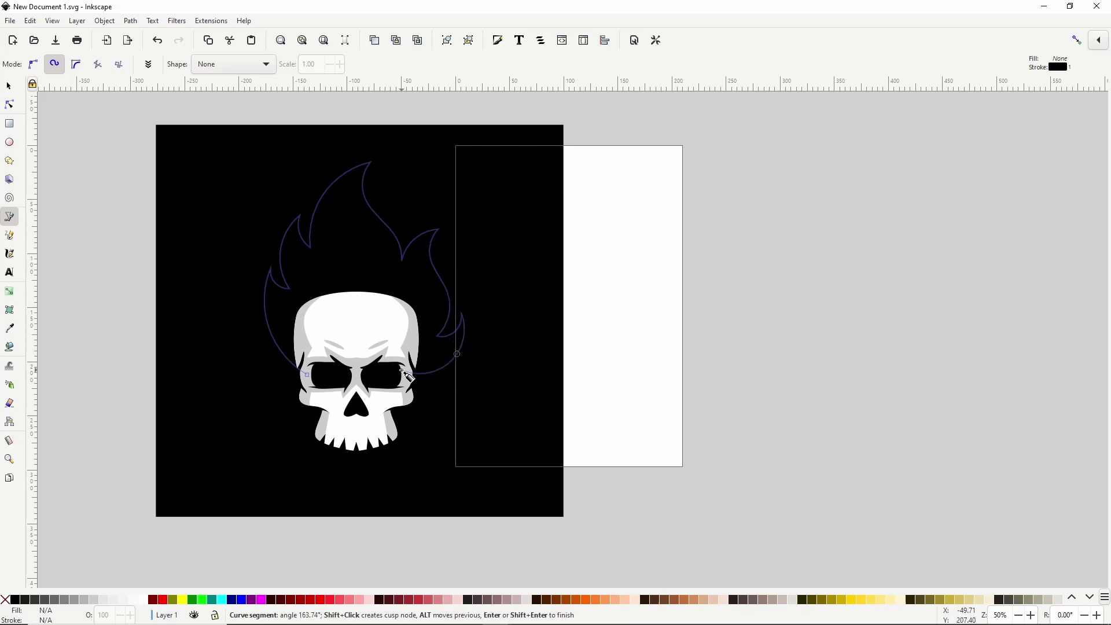
- Close the flame, remove its outline, and give it a vertical linear gradient starting red at the tips
click(308, 377)
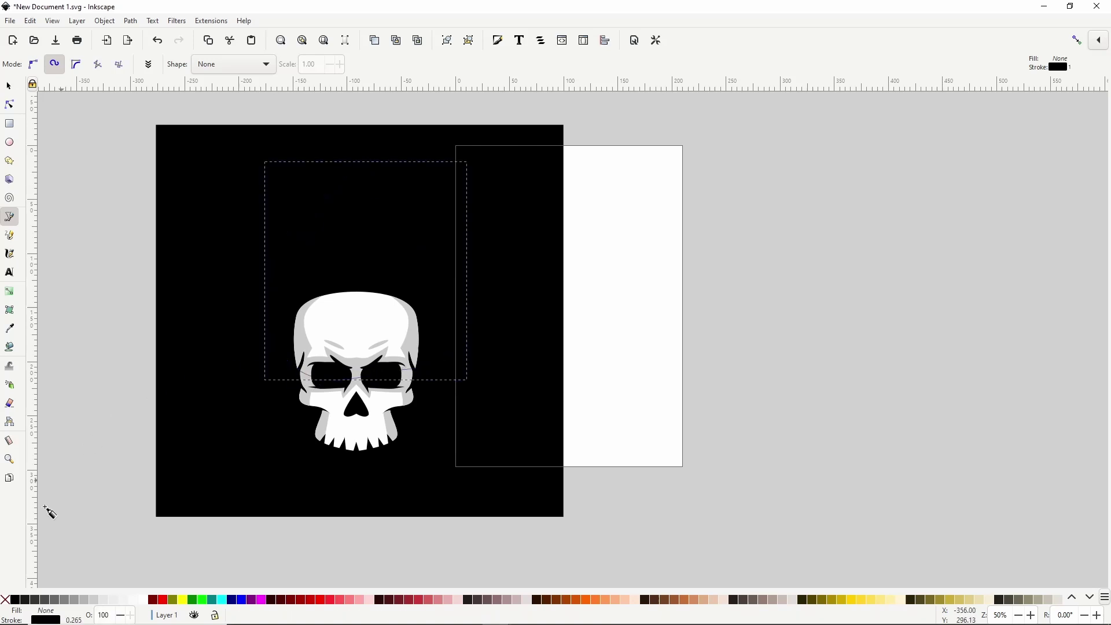
shift+click(5, 599)
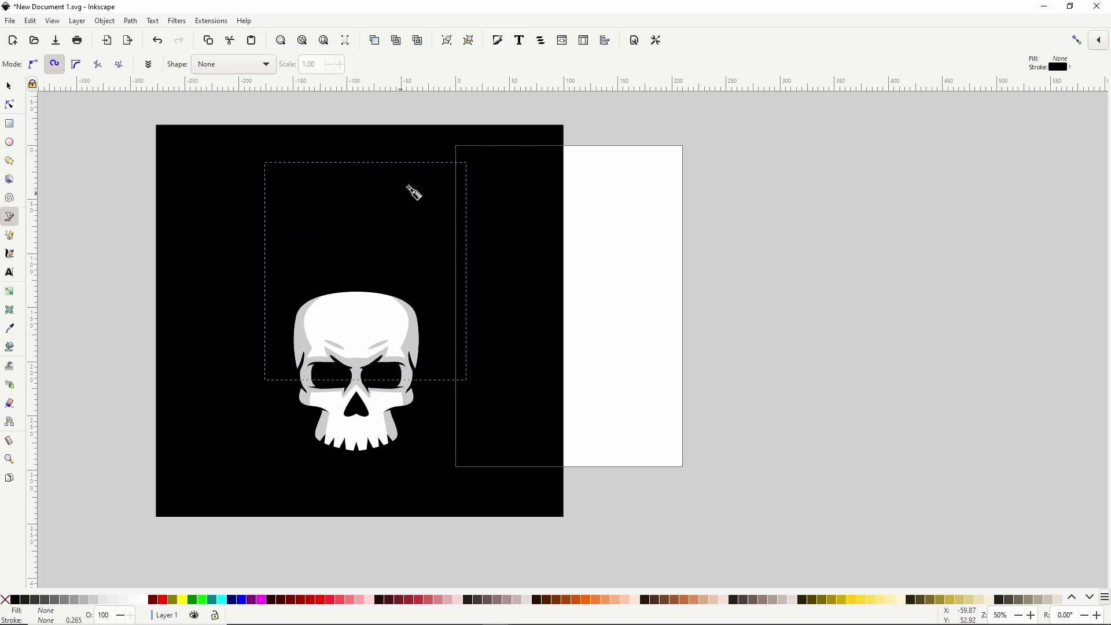
click(497, 40)
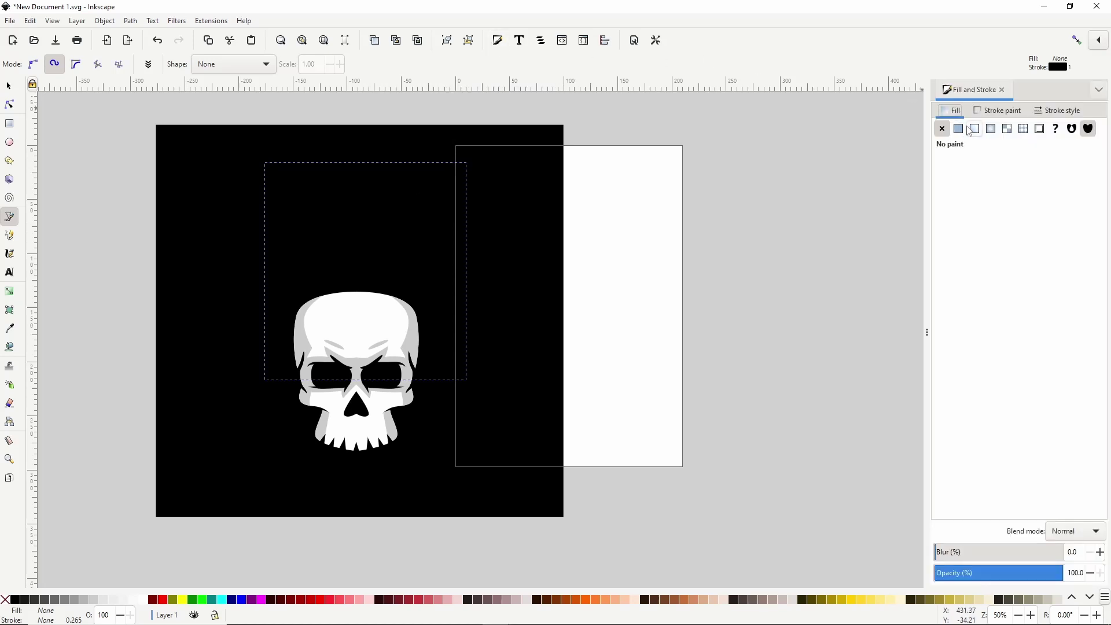
click(970, 132)
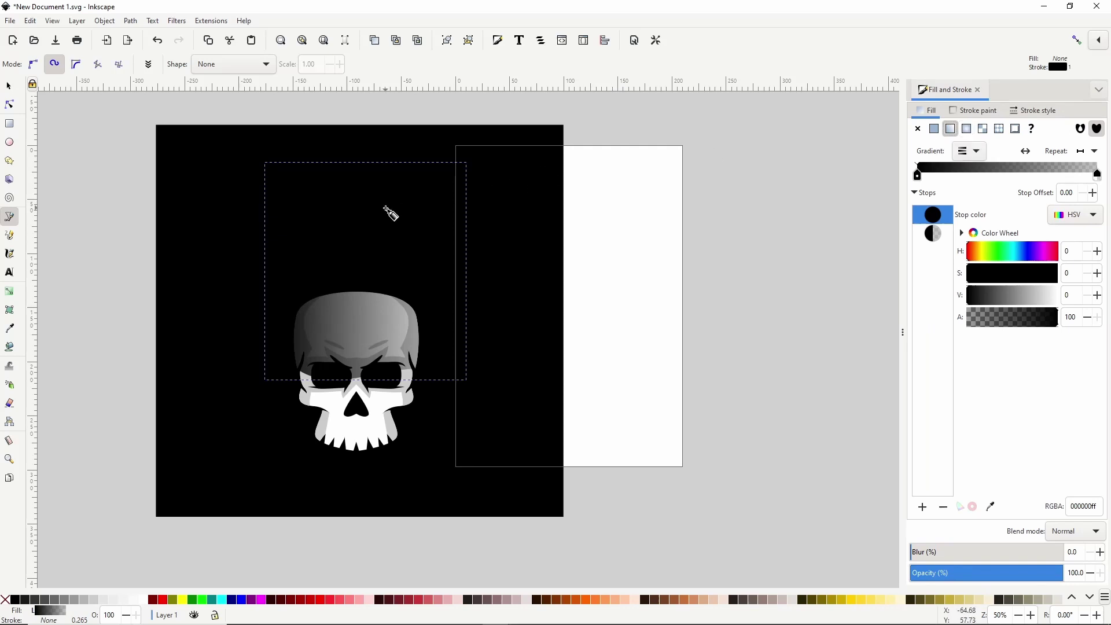
key(g)
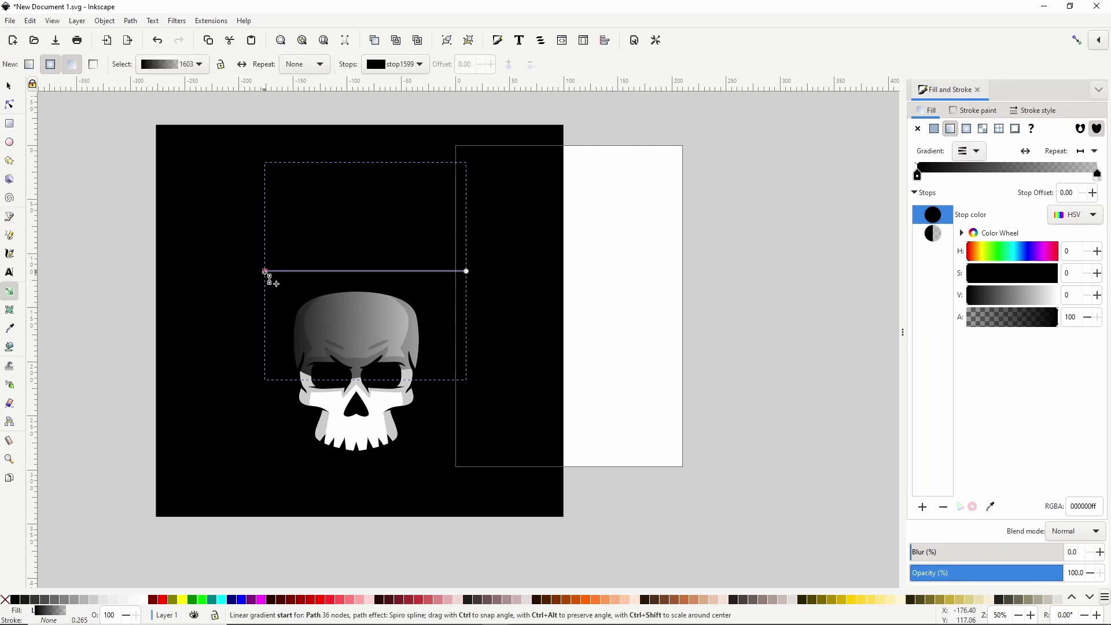
drag(265, 271, 363, 158)
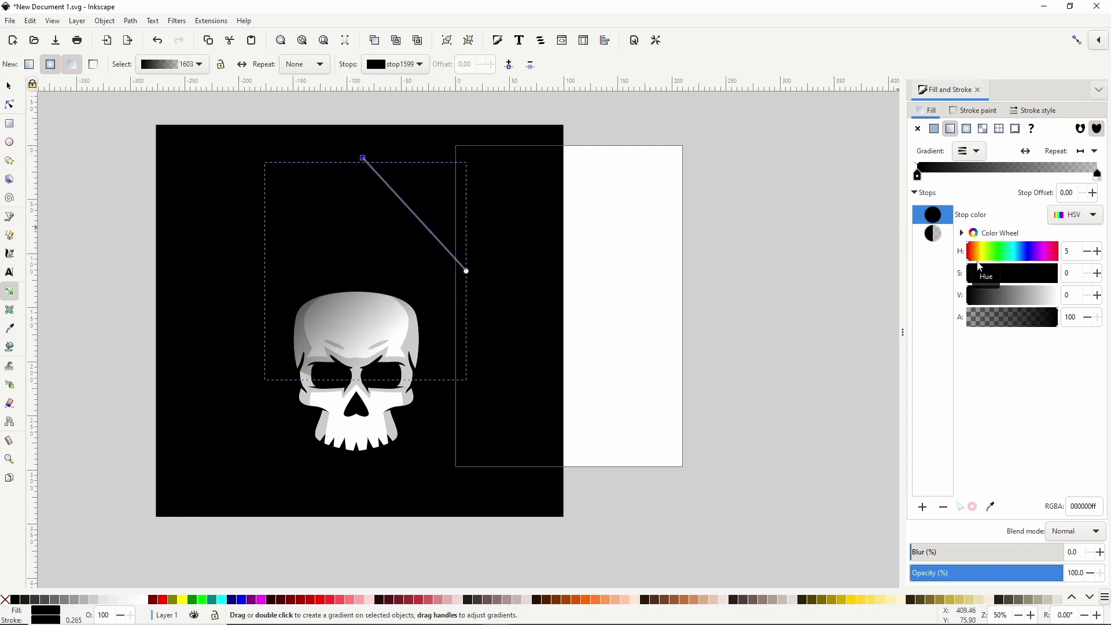
drag(988, 274, 1051, 301)
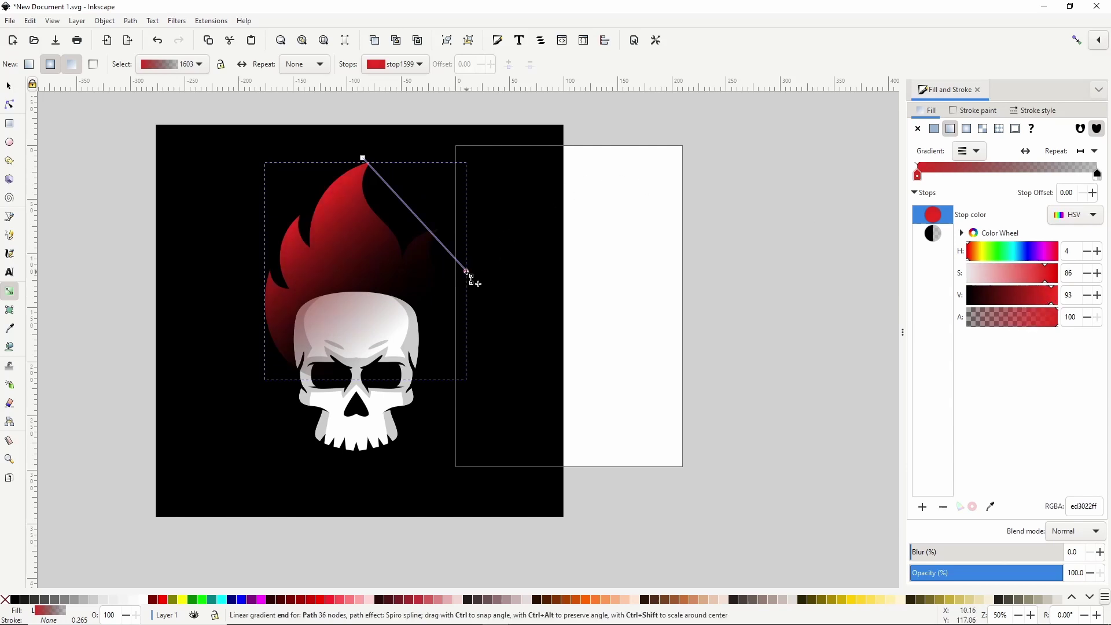
drag(469, 274, 351, 384)
- Make the gradient's bottom stop a fully opaque, saturated orange (f59019)
drag(997, 322, 1068, 322)
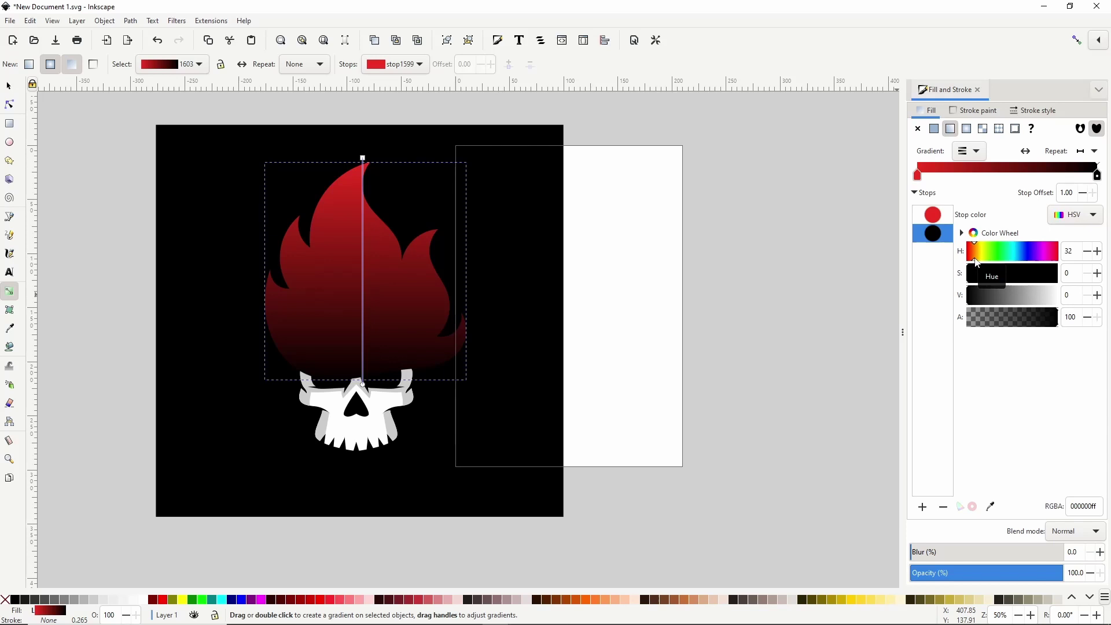
drag(1013, 283, 1034, 284)
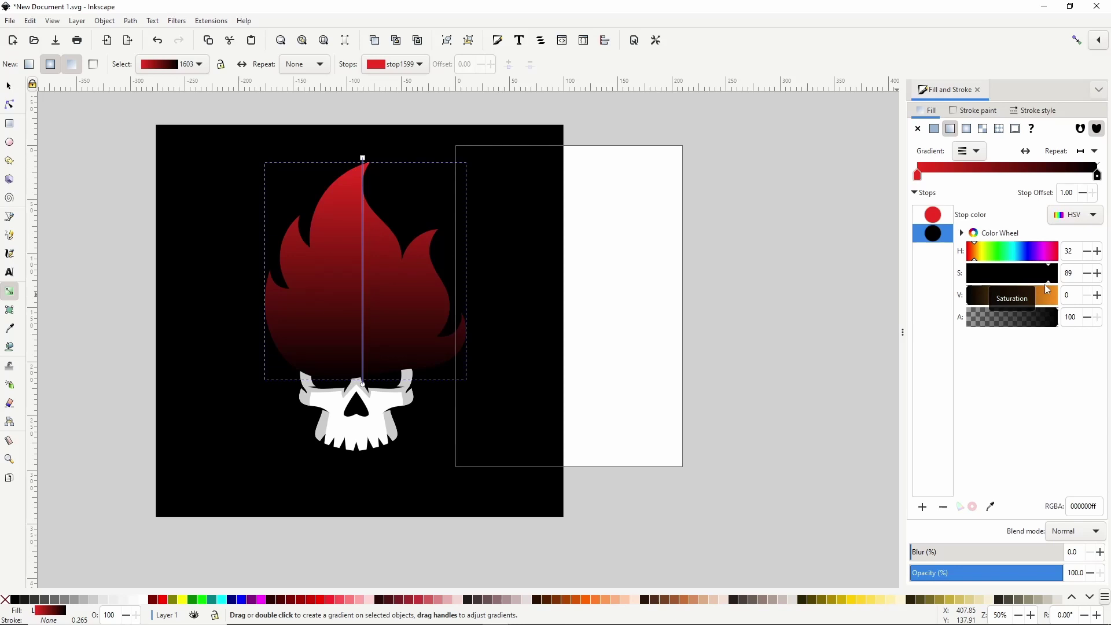
drag(1049, 289, 1056, 302)
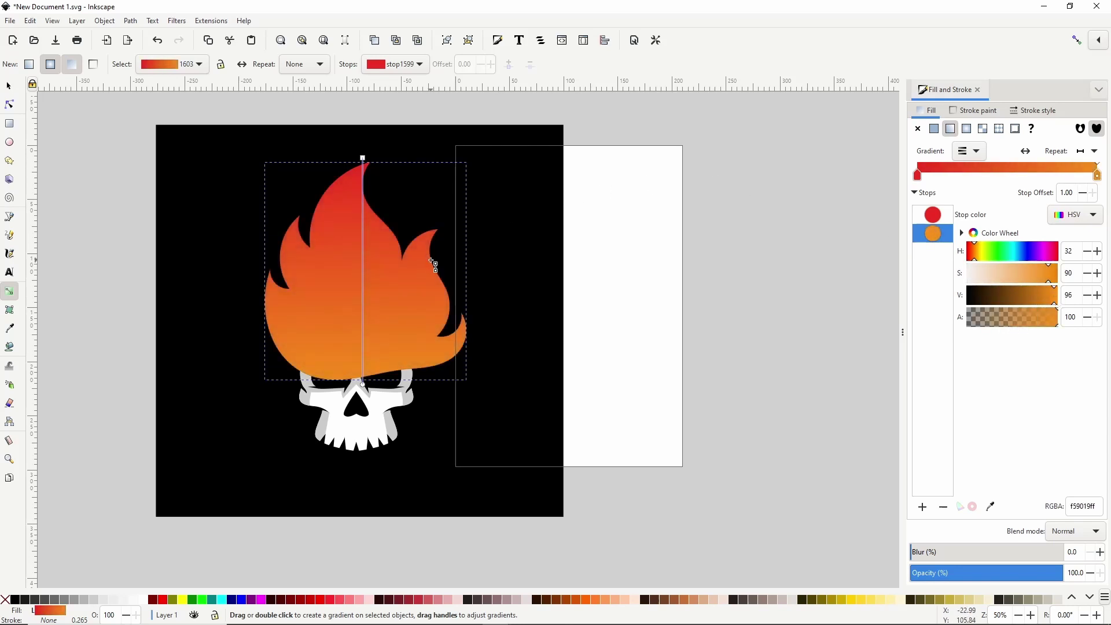
- Send the flame behind the skull and adjust the nodes on its right side
key(Page_Down)
key(n)
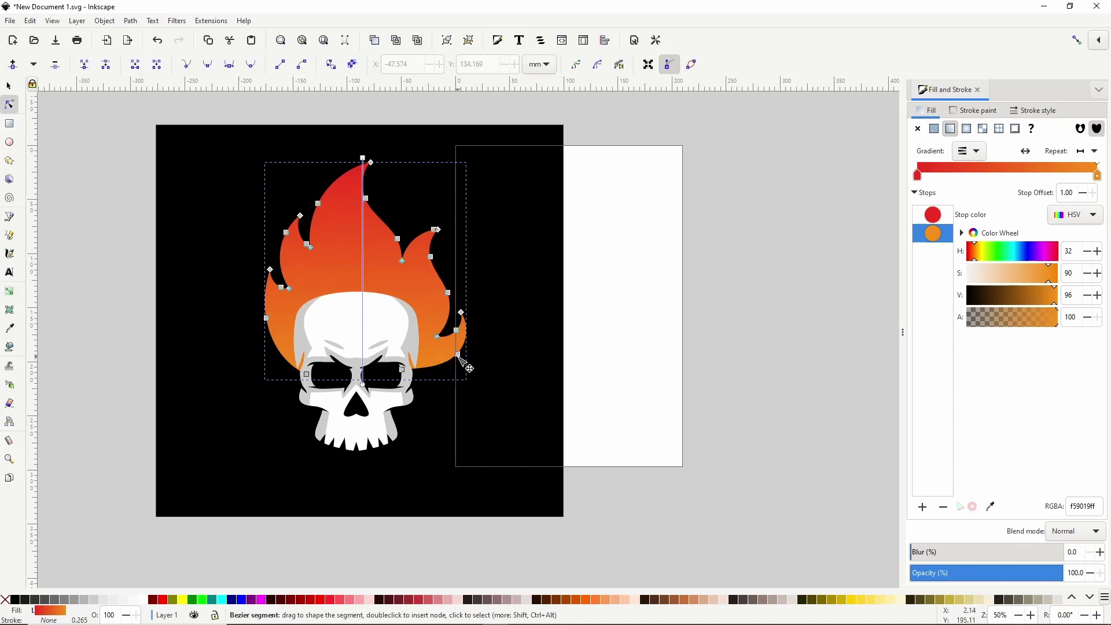
drag(457, 354, 447, 357)
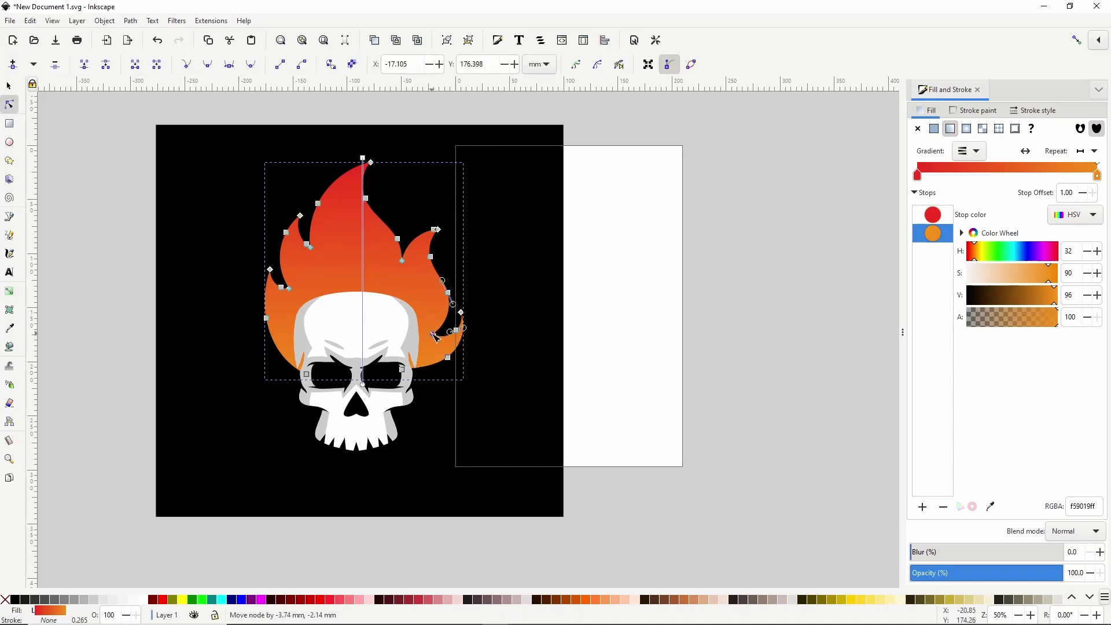
drag(461, 312, 458, 313)
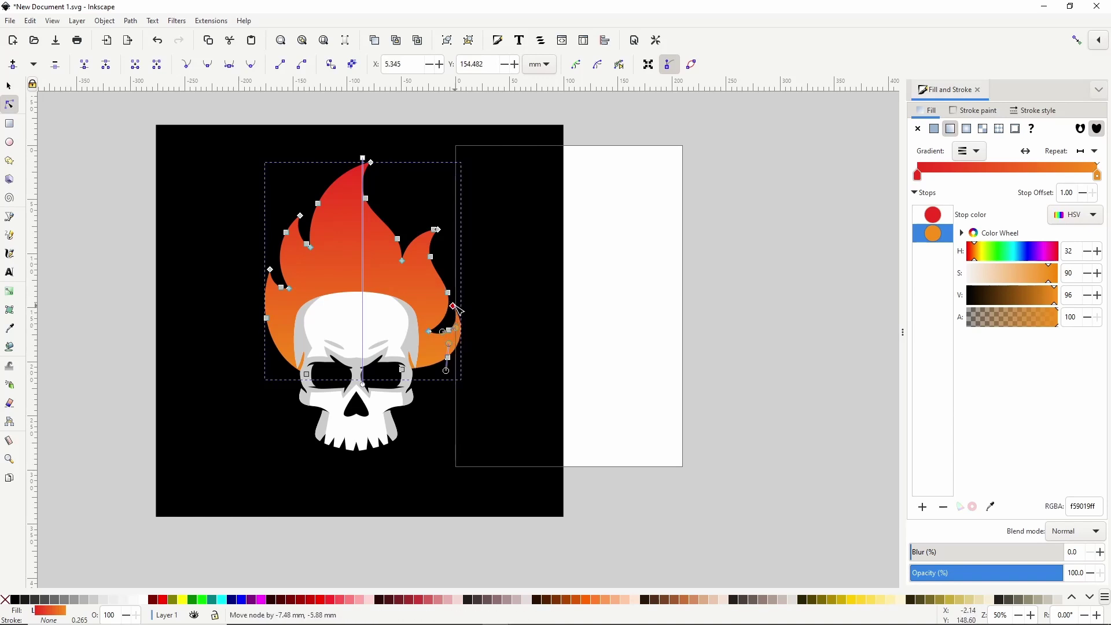
click(443, 328)
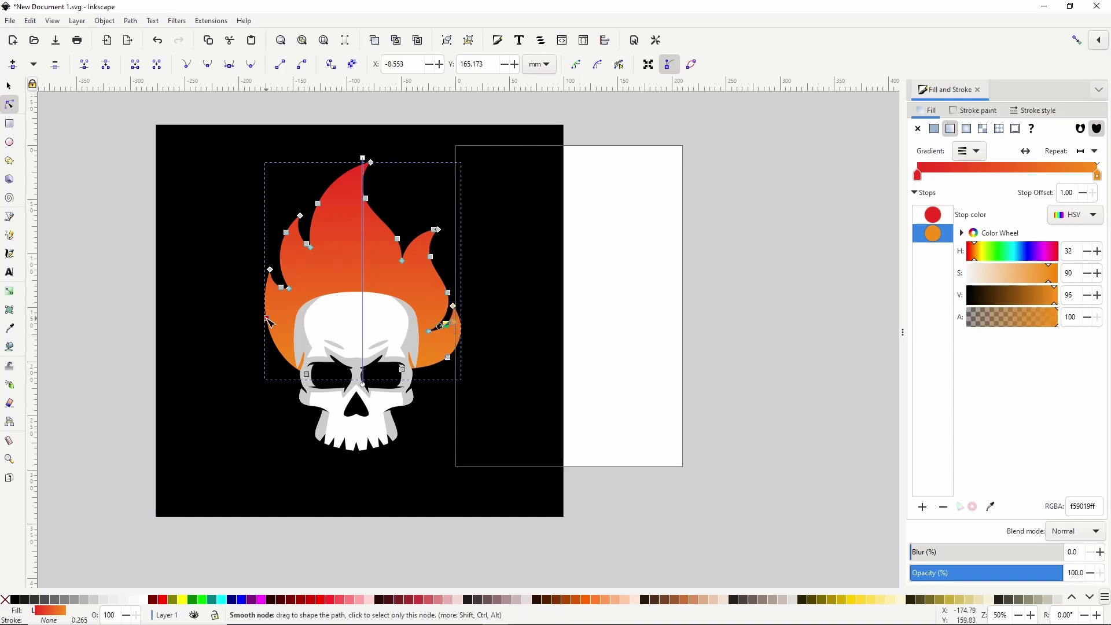
- Push the flame's left edge outward and adjust points on its lower and right edges
drag(266, 318, 257, 324)
drag(270, 270, 264, 270)
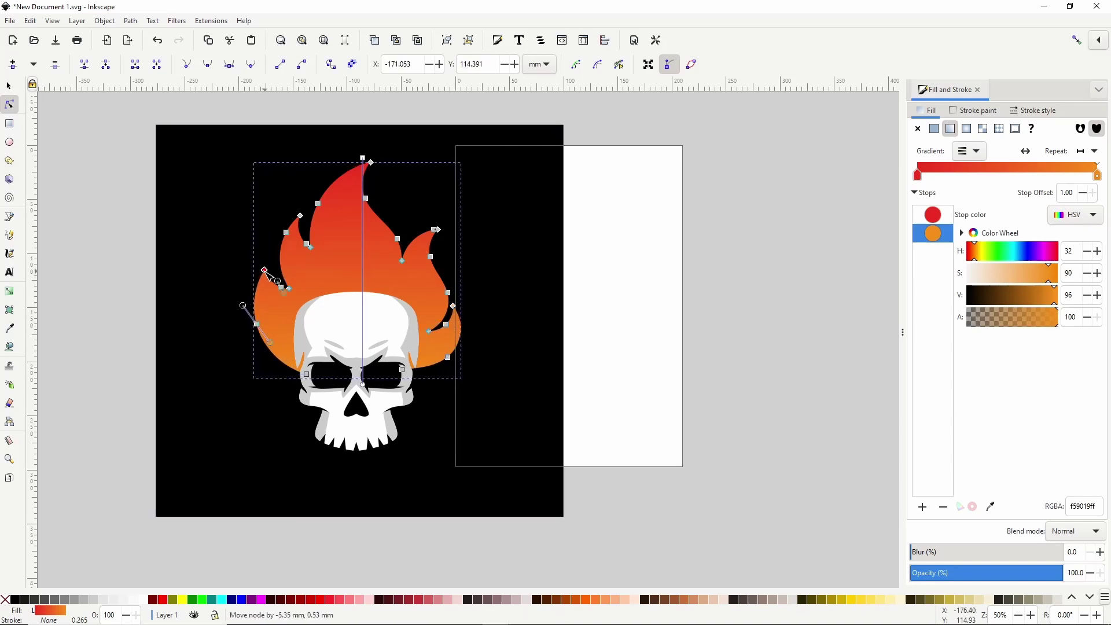
click(398, 377)
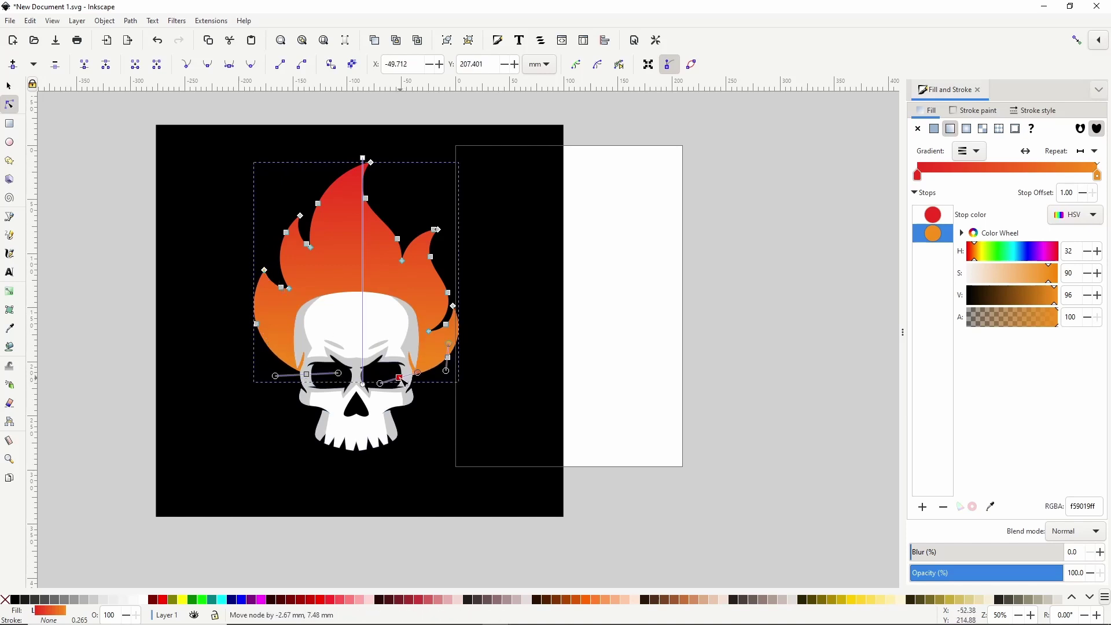
click(437, 327)
- Undo the last node tweak, then draw a closed, stroke-free inner flame path inside the first flame
key(ctrl+z)
key(b)
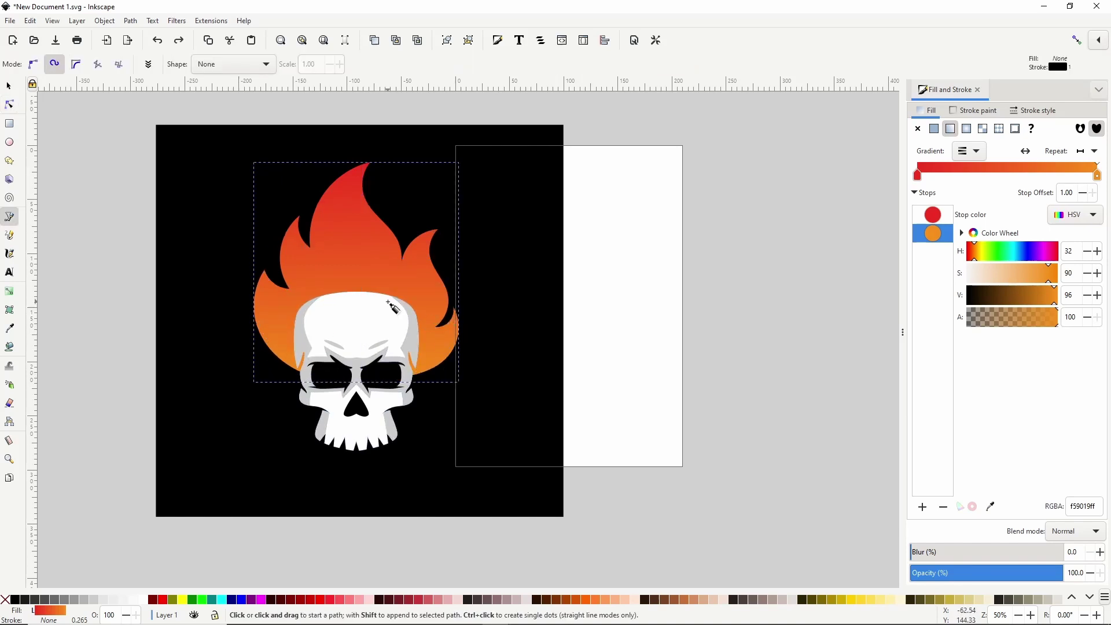
click(303, 343)
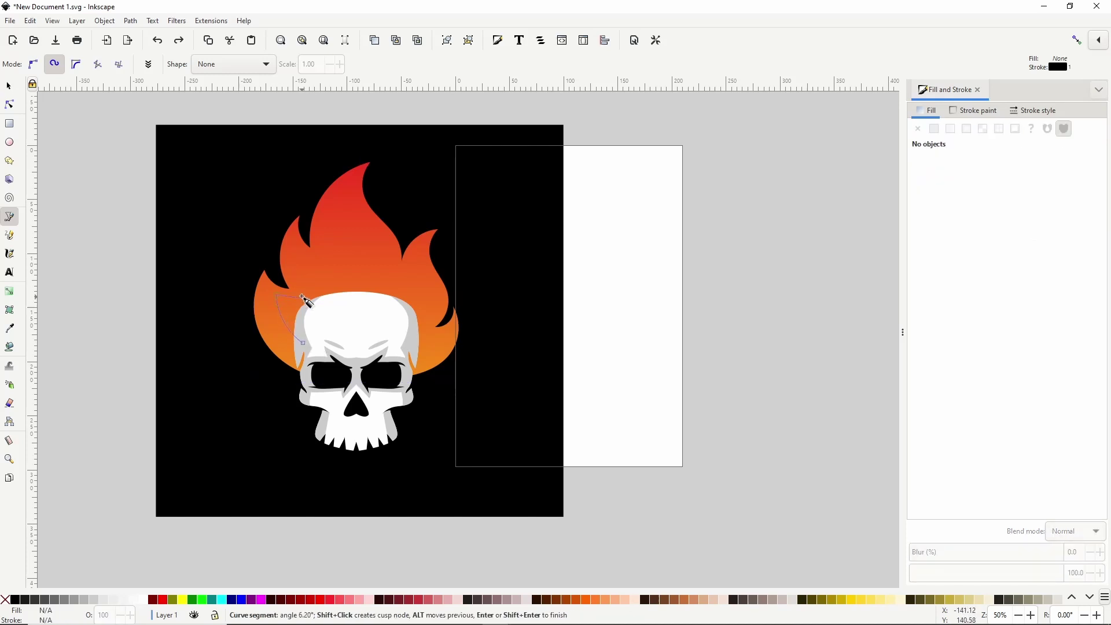
click(298, 250)
click(320, 264)
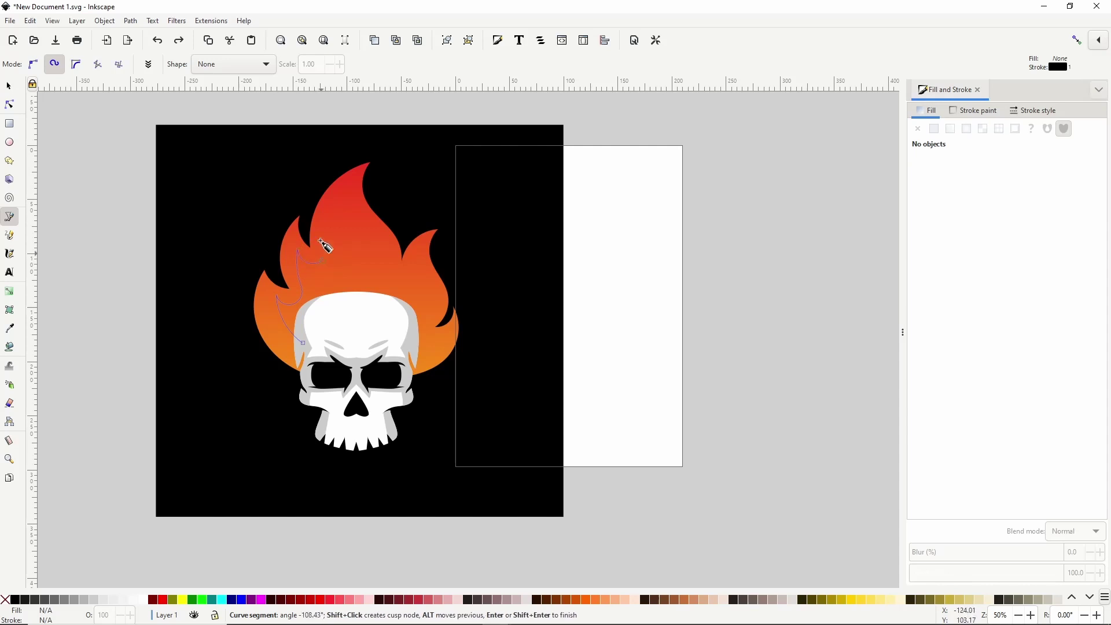
click(345, 206)
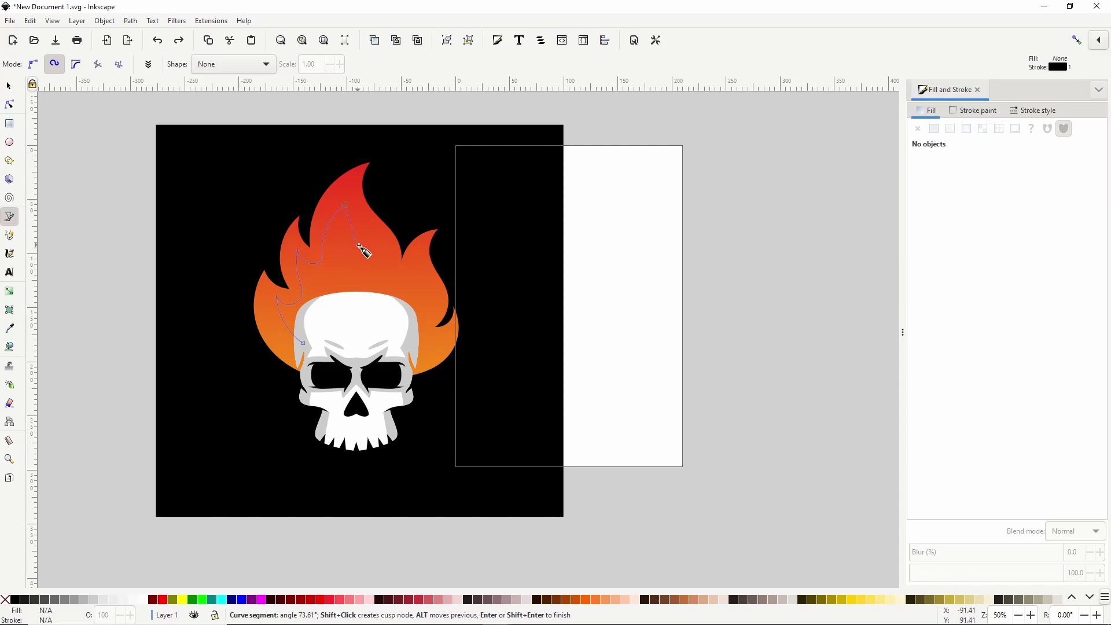
click(399, 288)
click(421, 267)
click(426, 334)
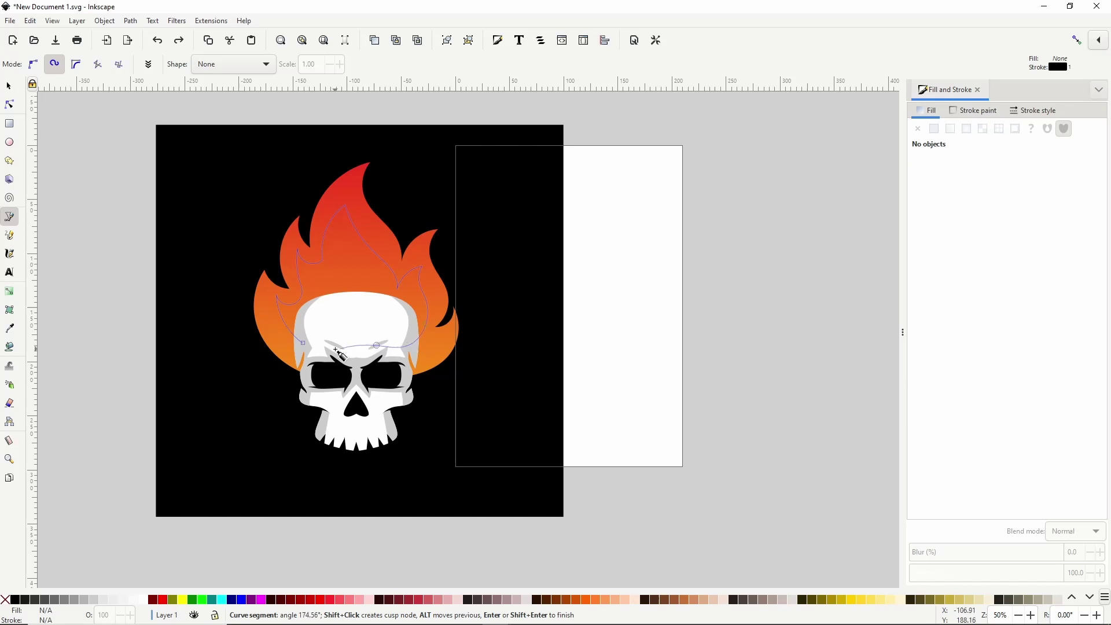
click(303, 344)
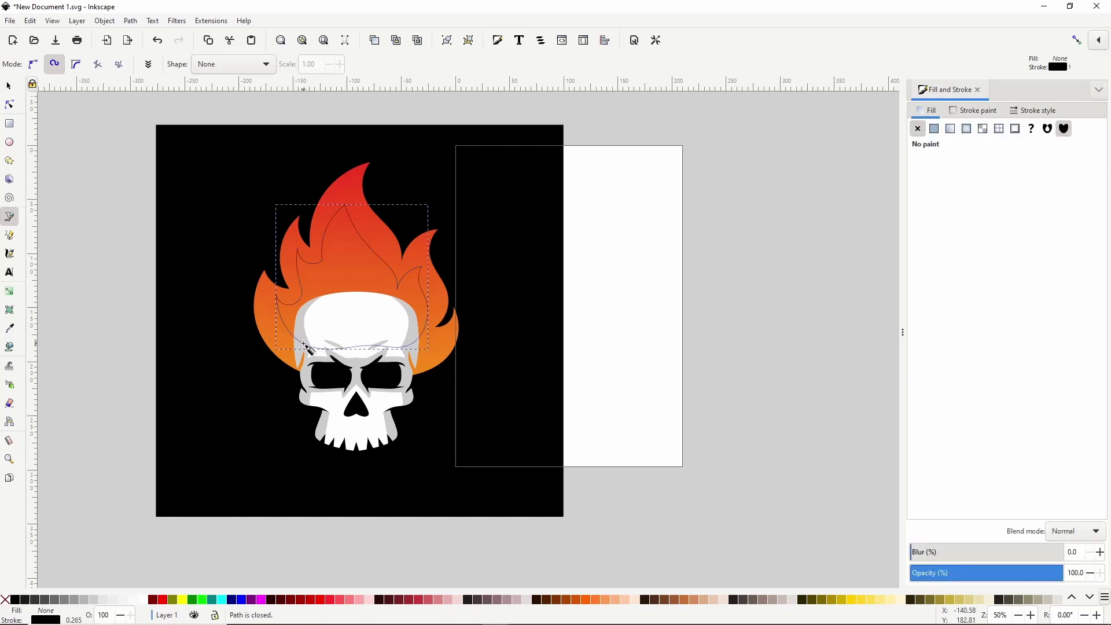
shift+click(5, 600)
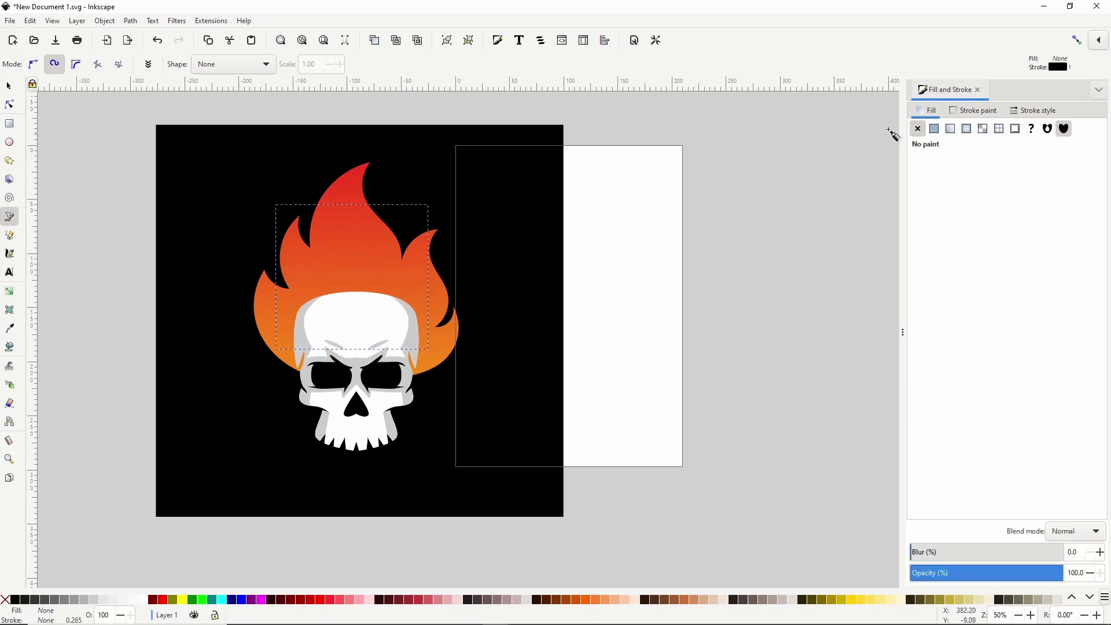
- Give the inner flame a linear gradient whose start stop is orange f2771e
click(952, 131)
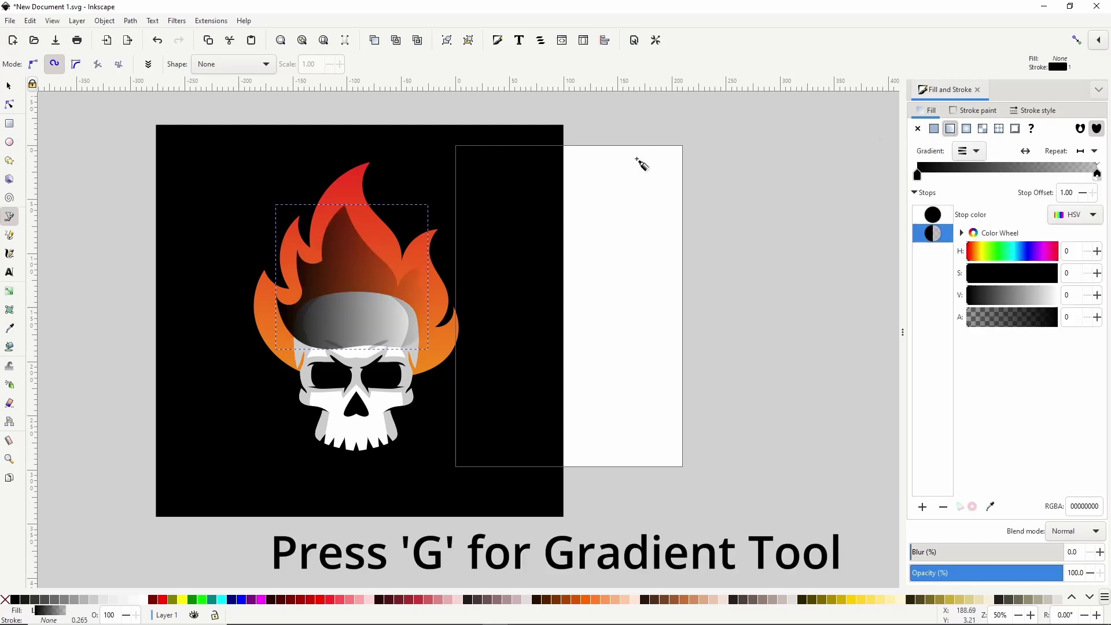
key(g)
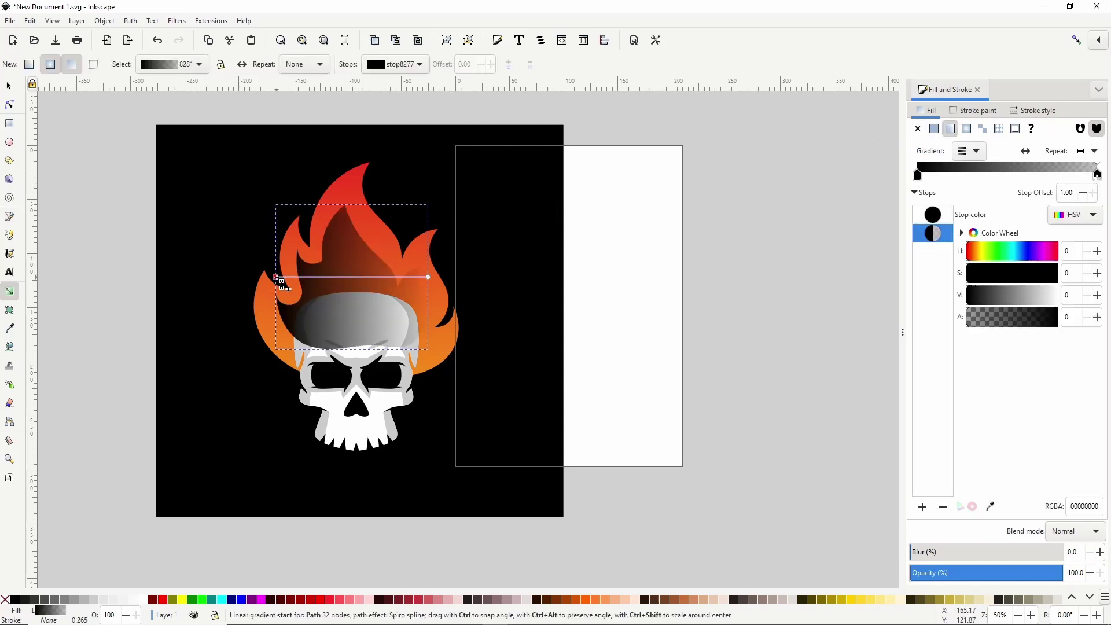
drag(276, 277, 347, 206)
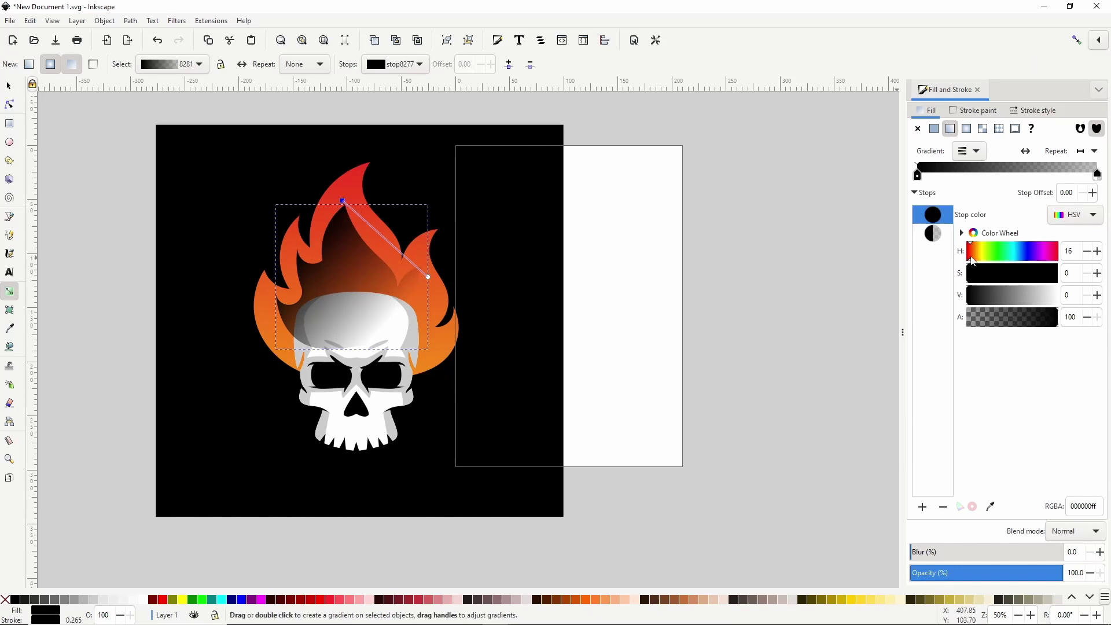
drag(1007, 270, 1044, 282)
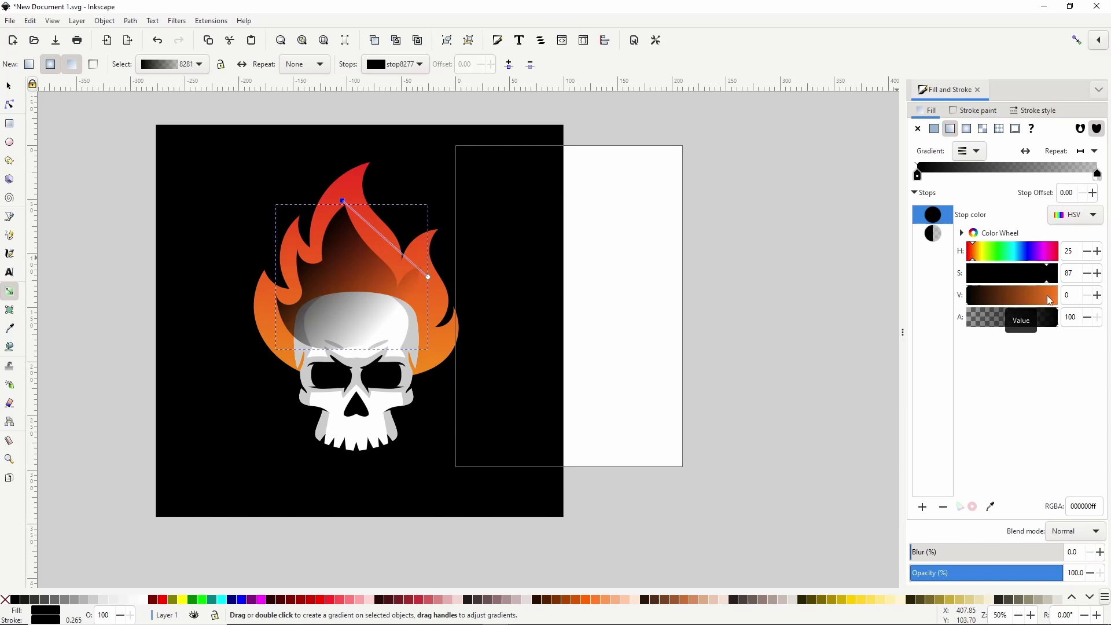
click(1053, 298)
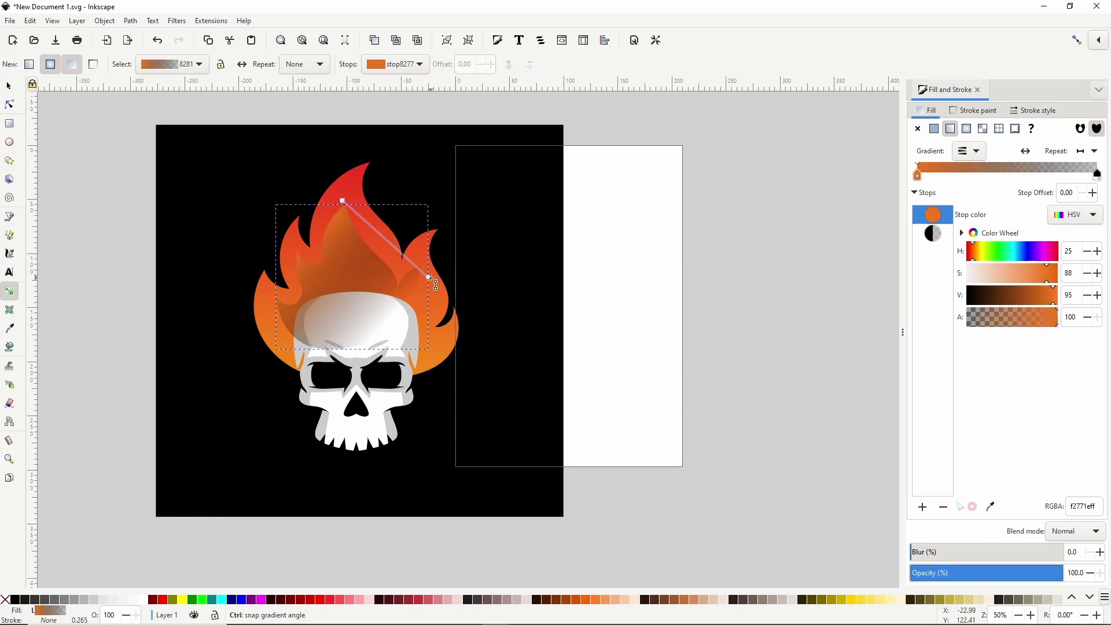
- Run the gradient down to the skull's brow and make its end stop opaque yellow fcc20d
drag(431, 279, 342, 355)
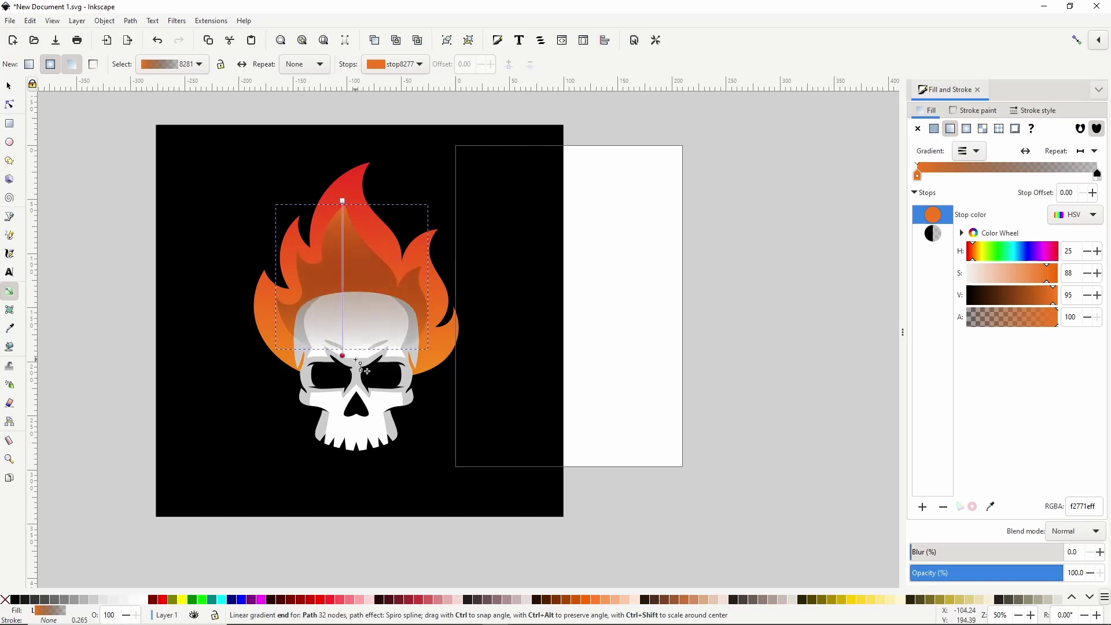
click(343, 357)
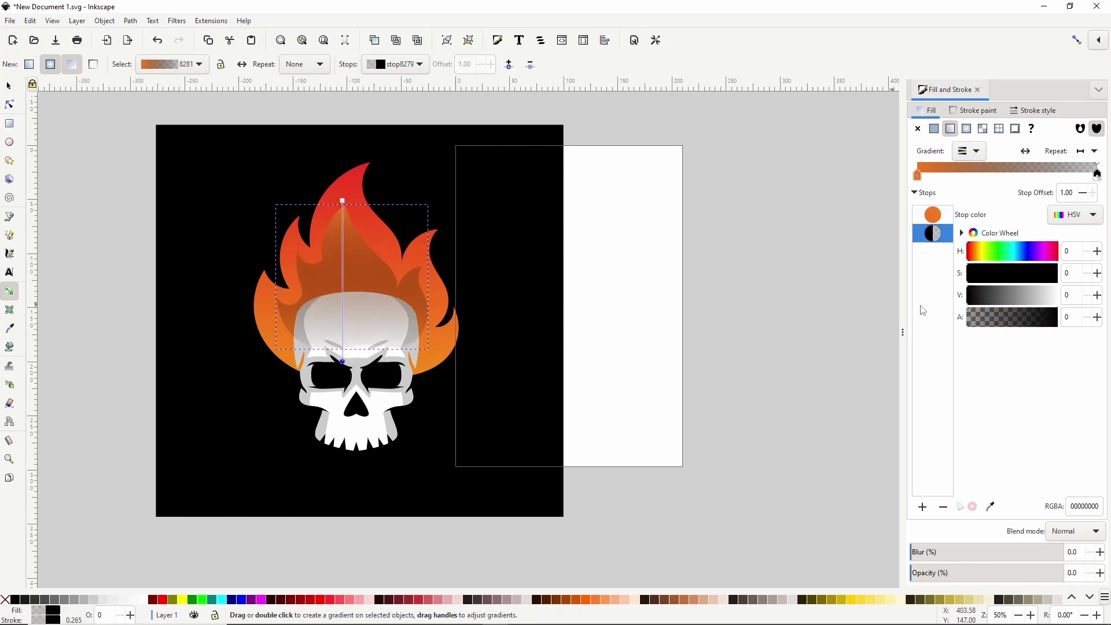
drag(997, 322, 1058, 319)
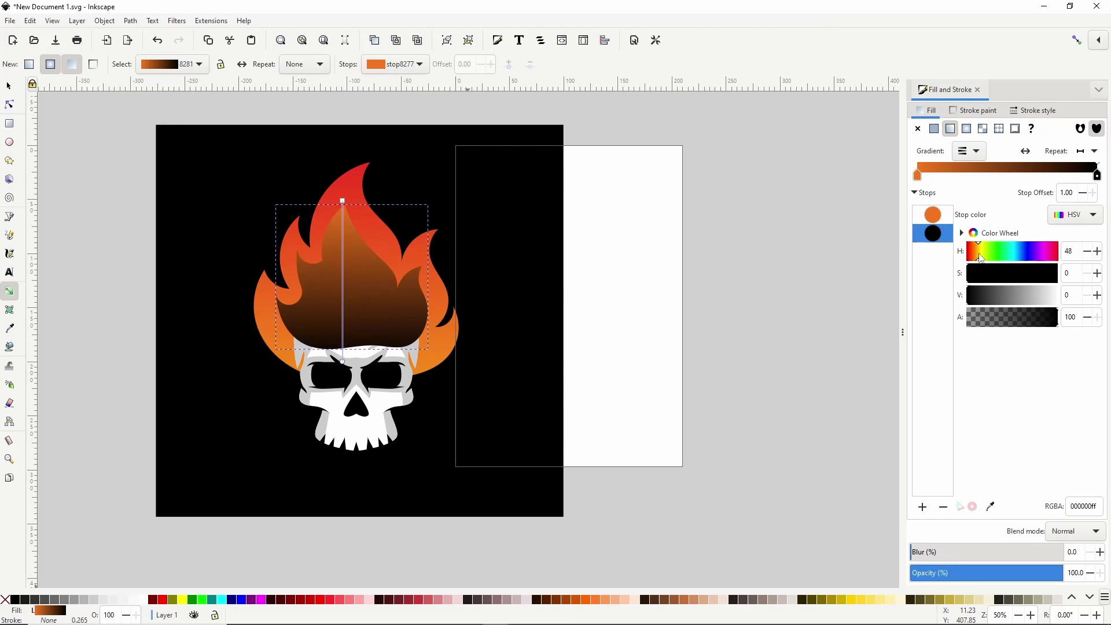
drag(997, 279, 1060, 299)
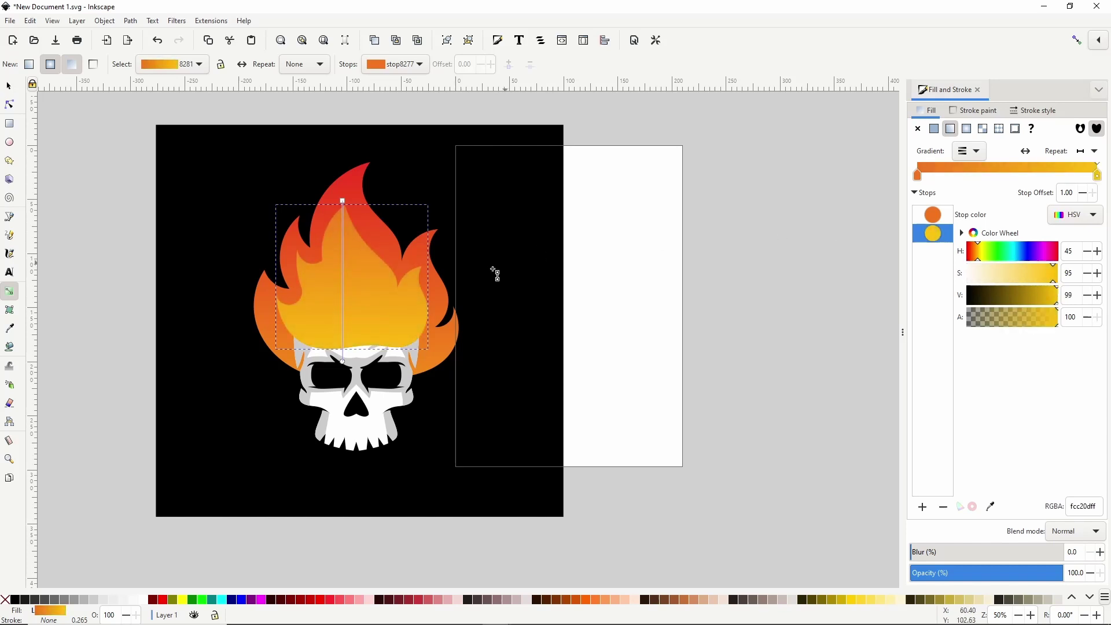
- Lower the inner flame behind the skull, undo a stray node nudge, and select the outer flame
key(Page_Down)
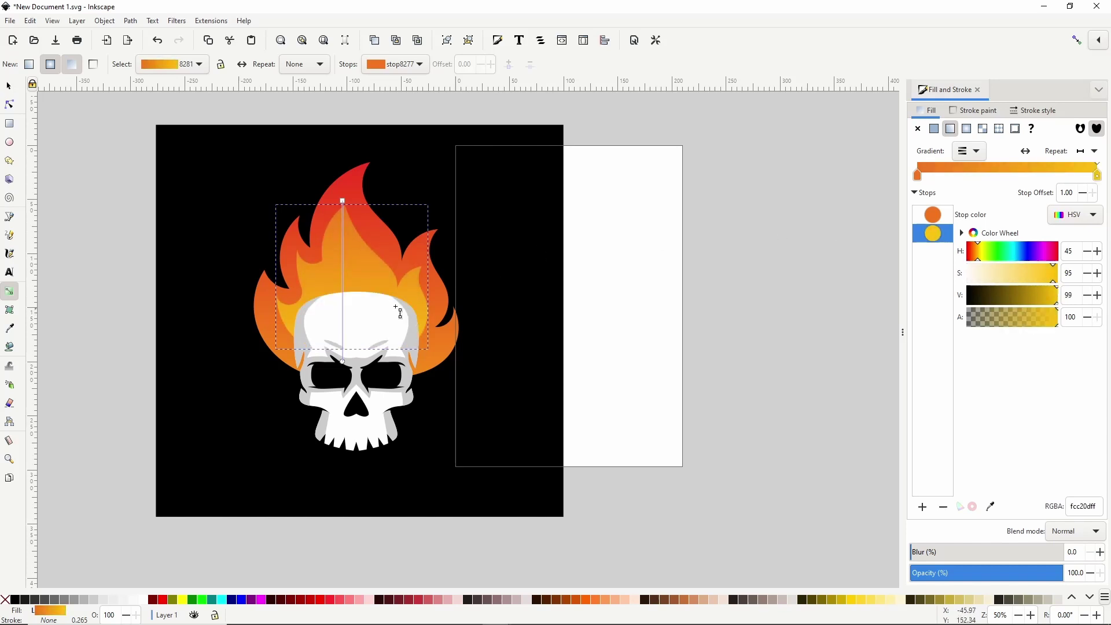
key(n)
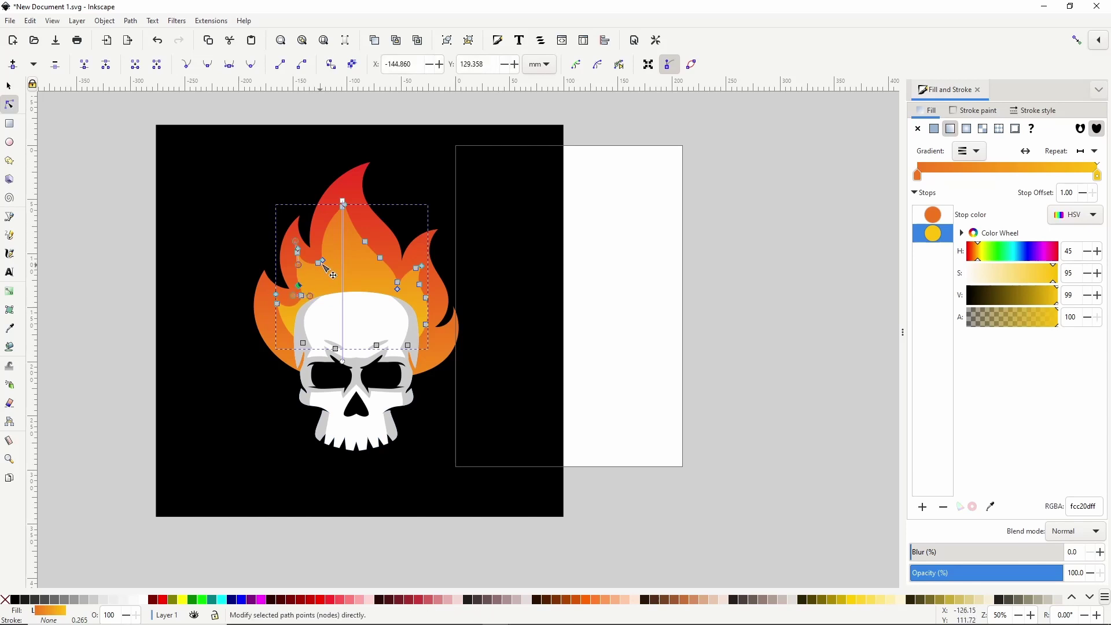
drag(323, 265, 320, 266)
key(ctrl+z)
click(342, 201)
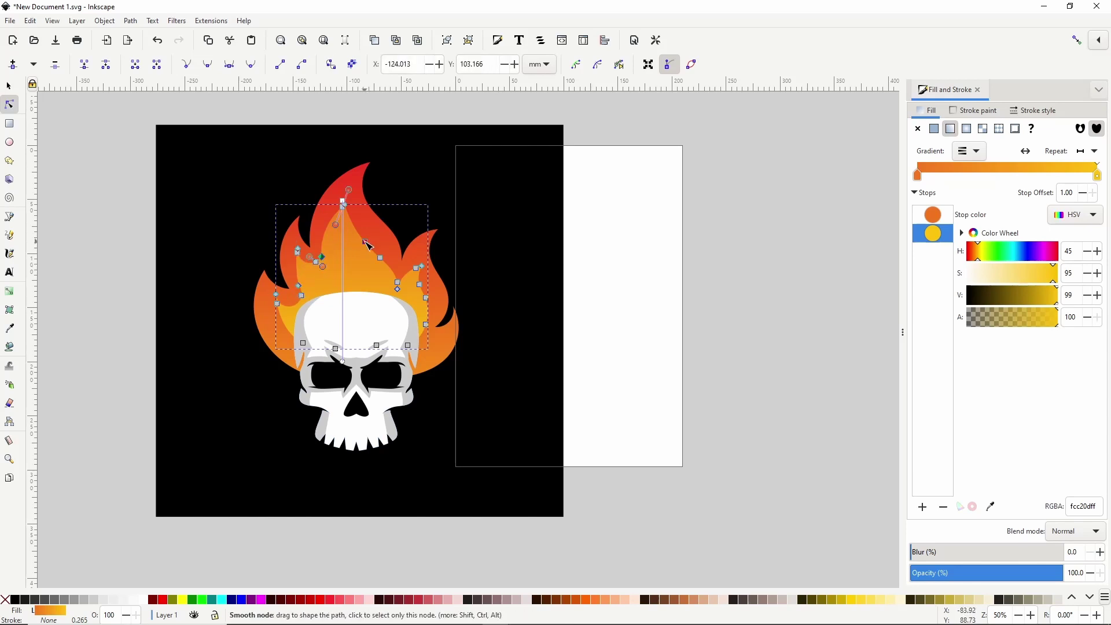
click(382, 259)
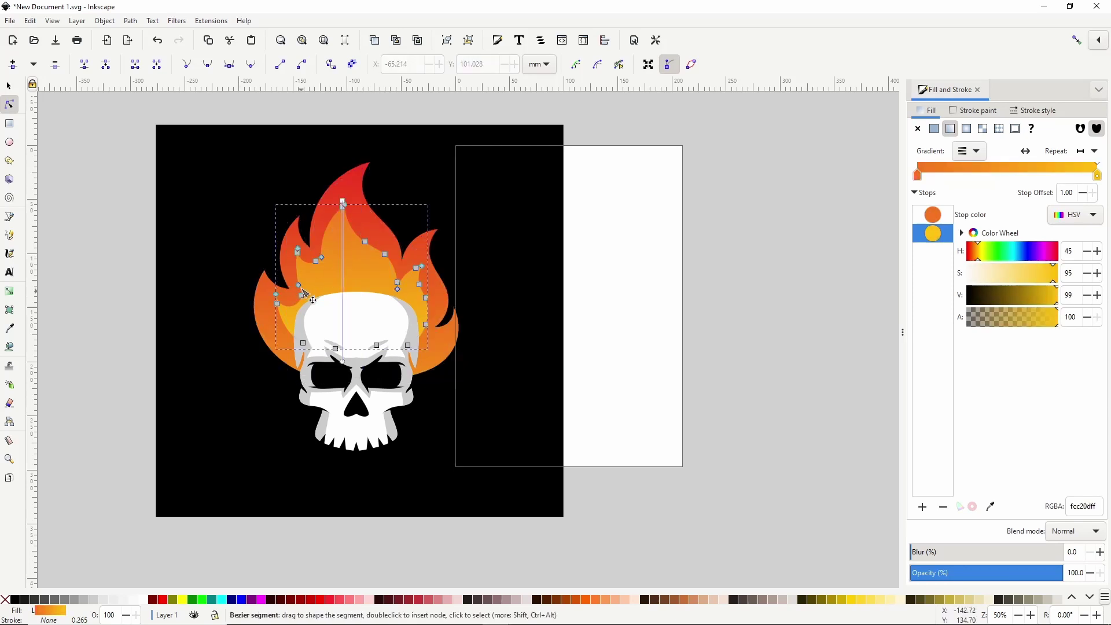
click(297, 275)
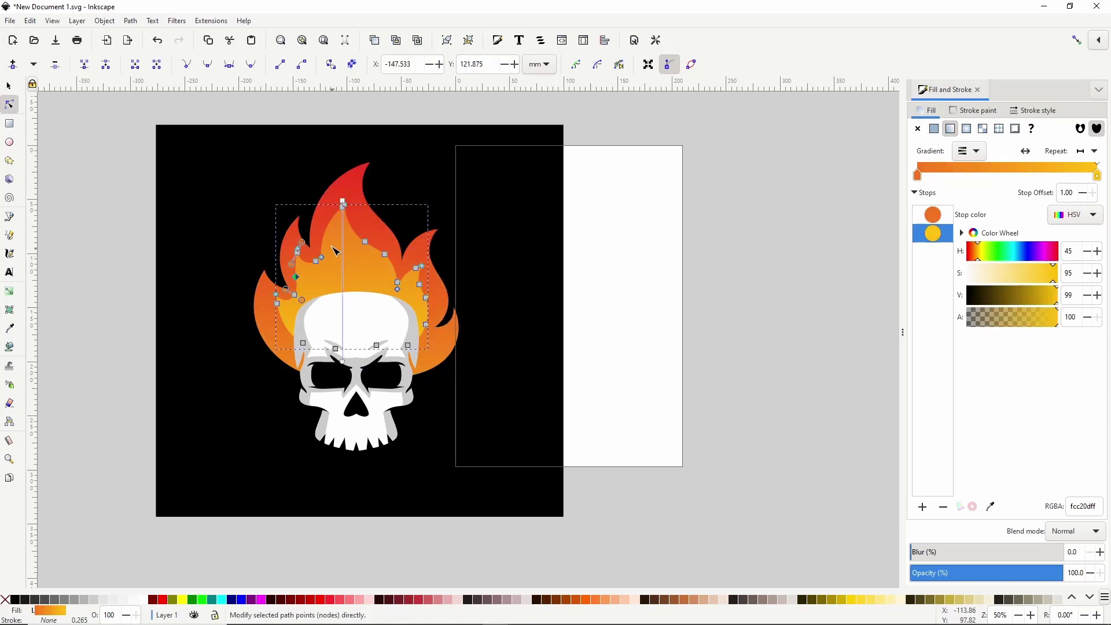
click(332, 208)
- Draw a closed Spiro flame outline over the skull's top, peaking in the middle
key(b)
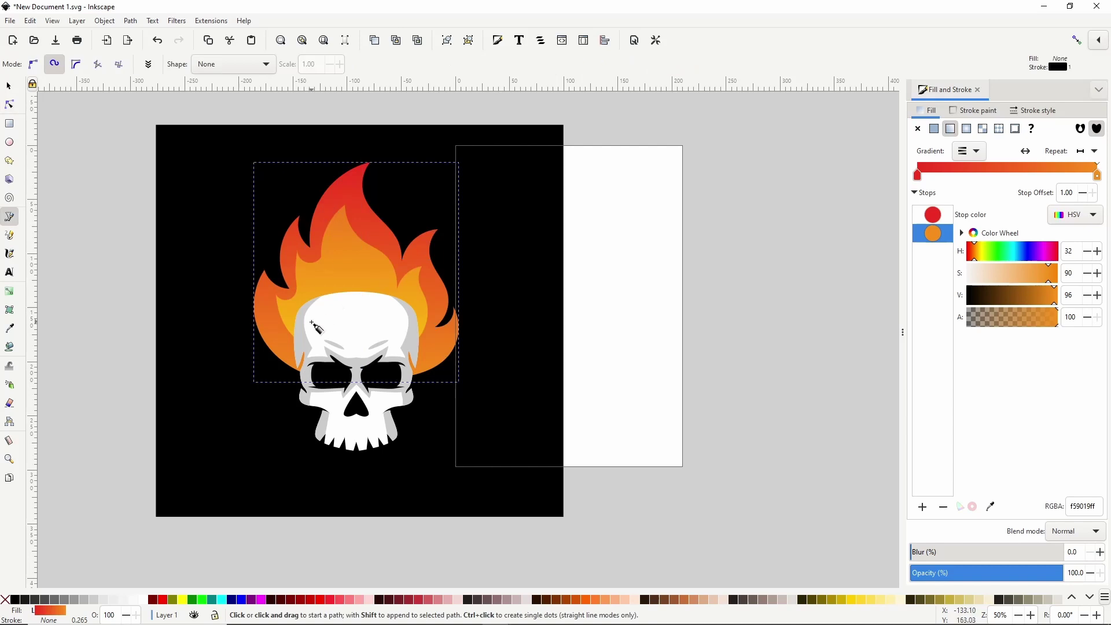
click(309, 322)
click(306, 271)
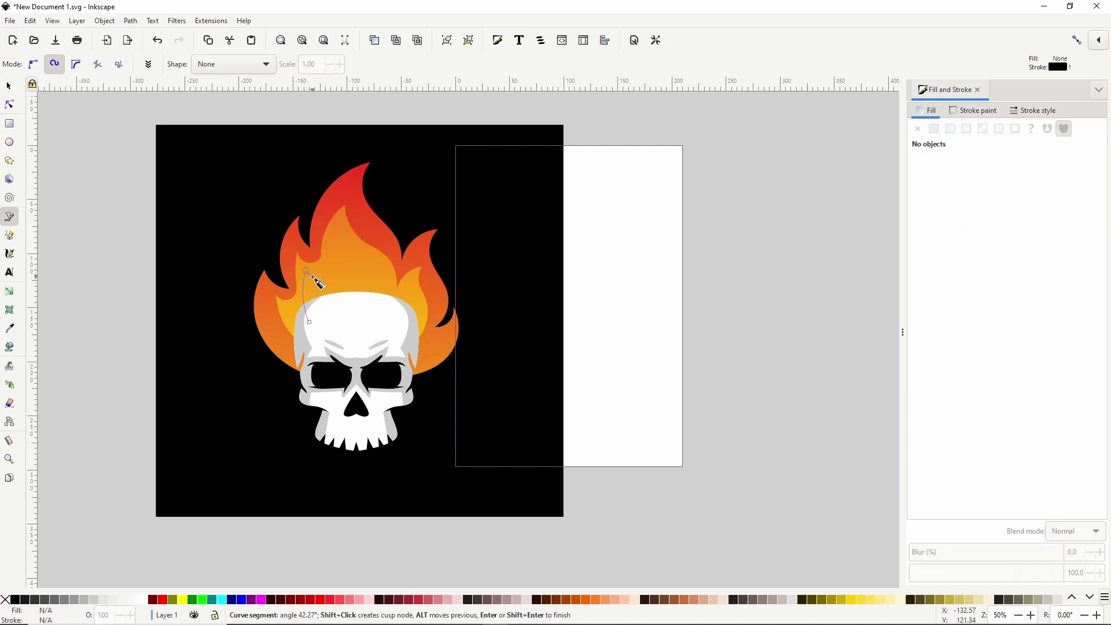
click(346, 239)
click(368, 272)
click(389, 293)
click(416, 317)
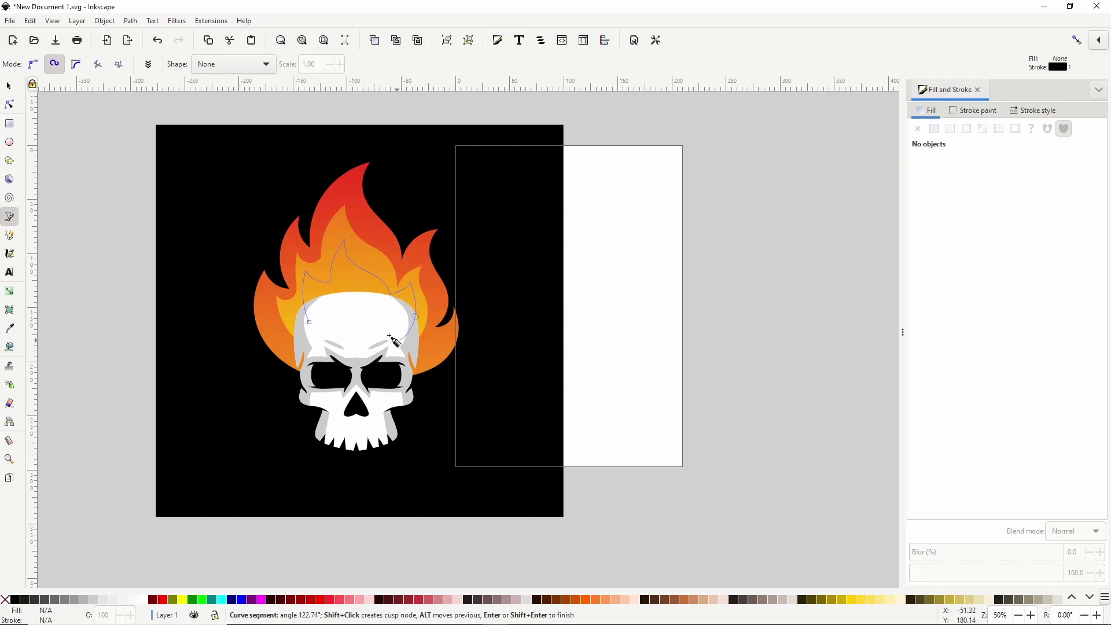
click(310, 322)
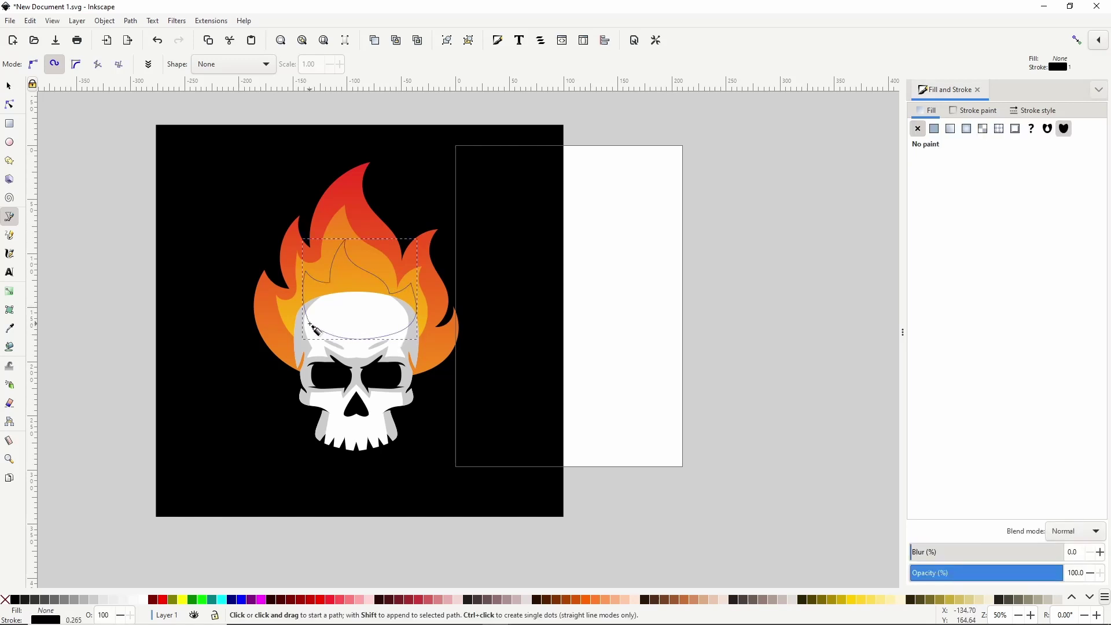
- Remove the new flame's stroke and fill it flat yellow ffd000 (H 49, S 100)
shift+click(5, 599)
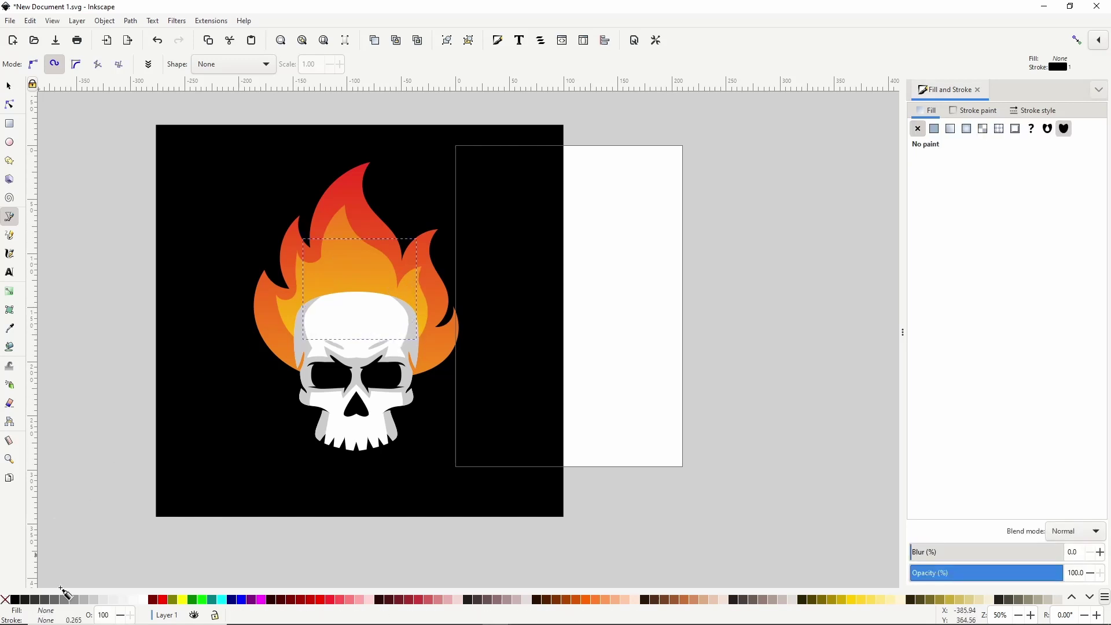
click(934, 129)
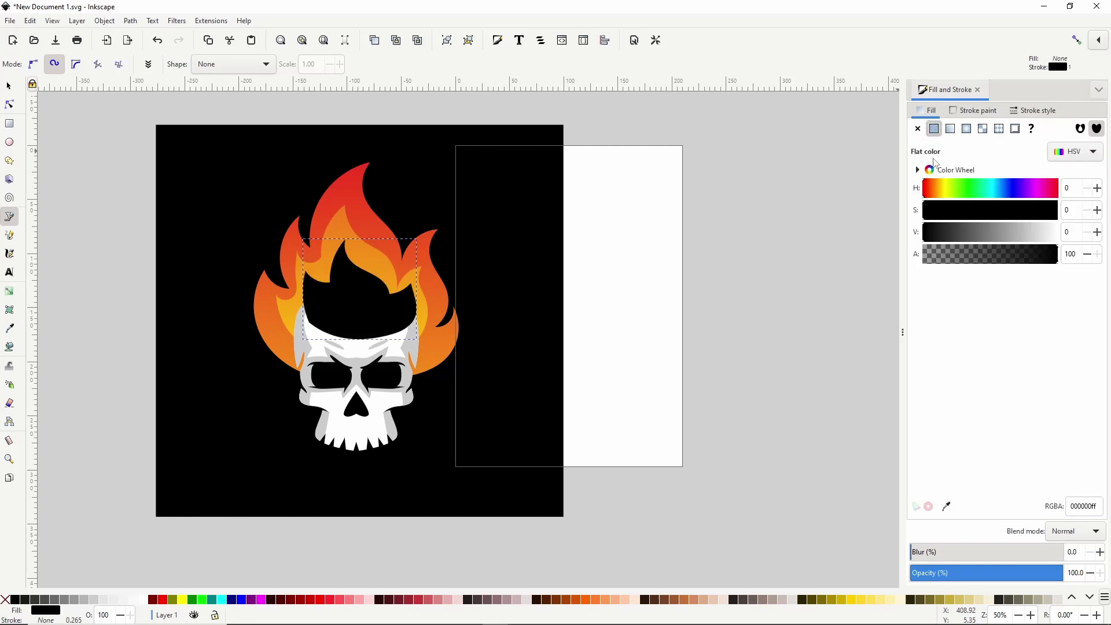
click(933, 193)
drag(962, 215, 1072, 241)
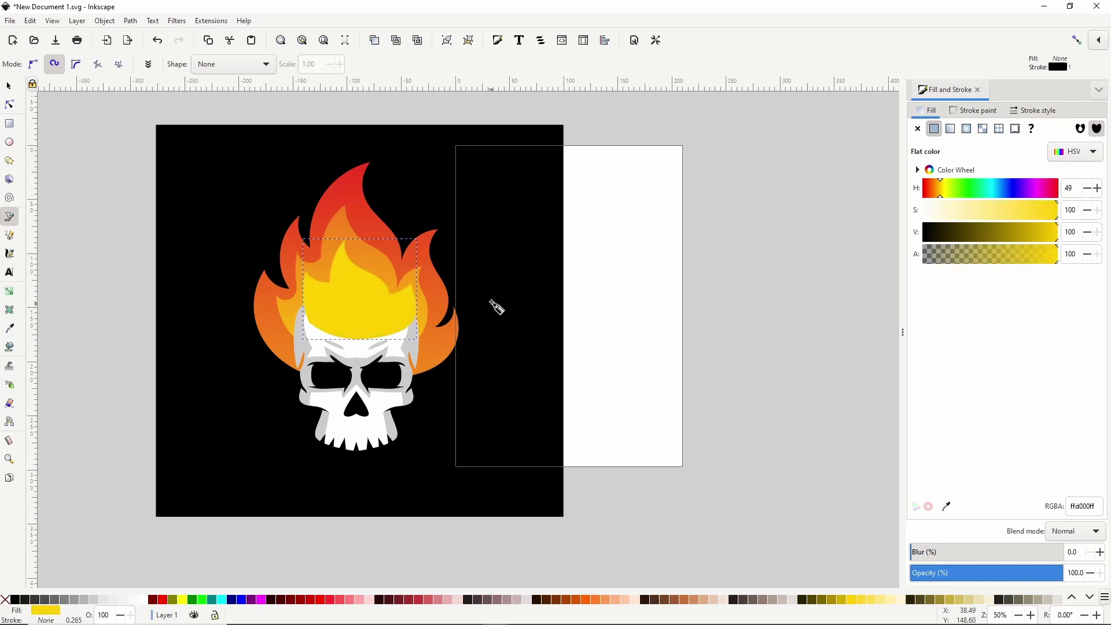
- Send the yellow flame behind the skull and draw a closed highlight shape at the skull top
key(Page_Down)
click(325, 311)
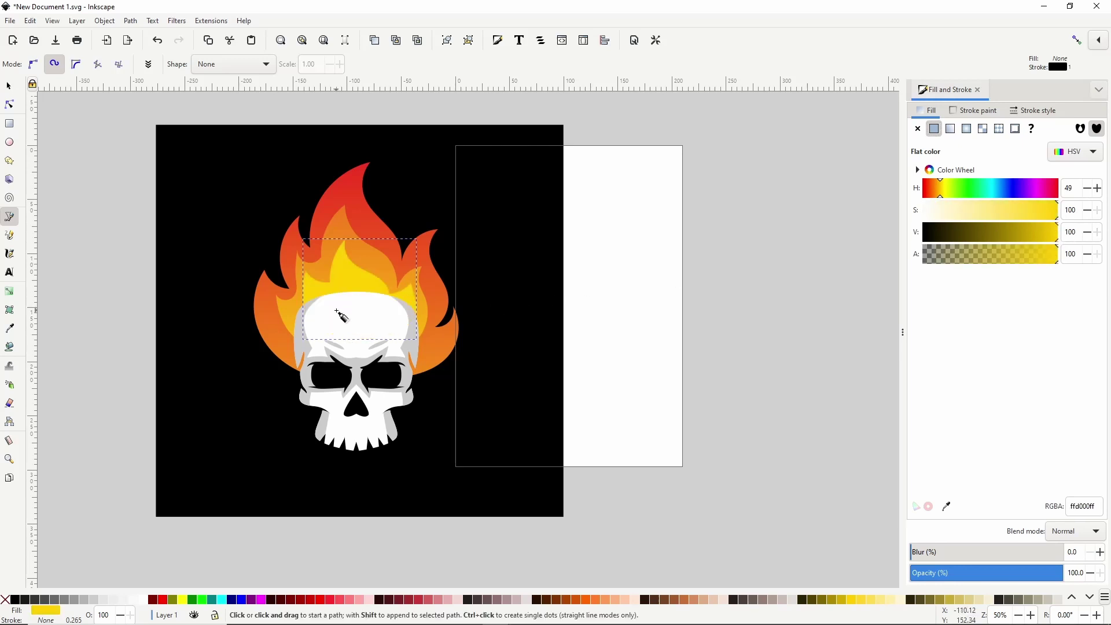
click(318, 285)
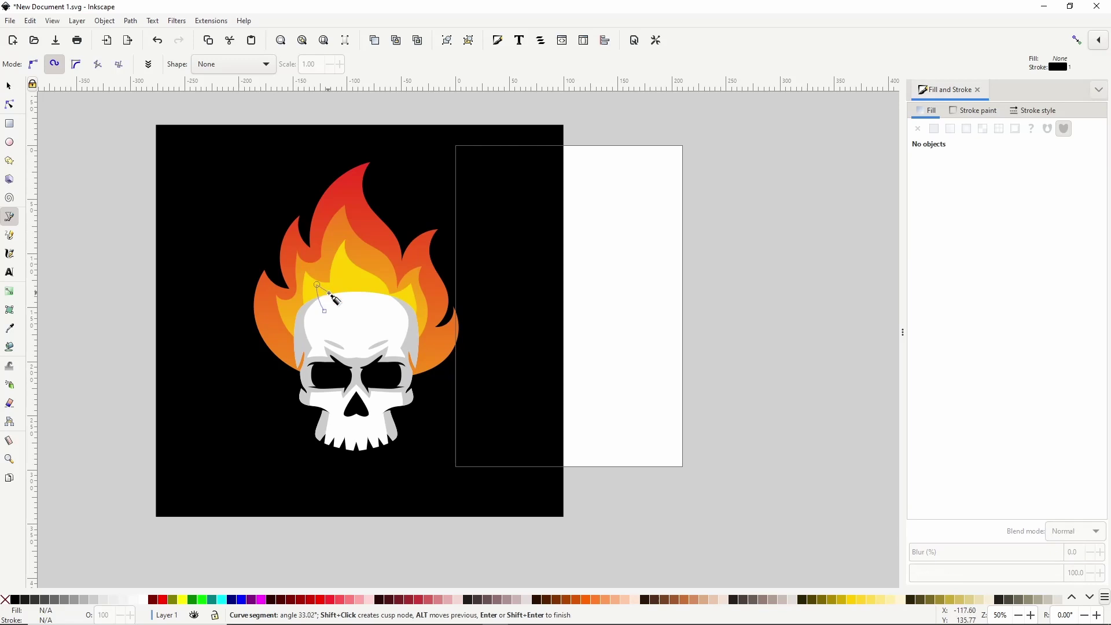
click(335, 290)
click(341, 270)
click(381, 311)
click(408, 298)
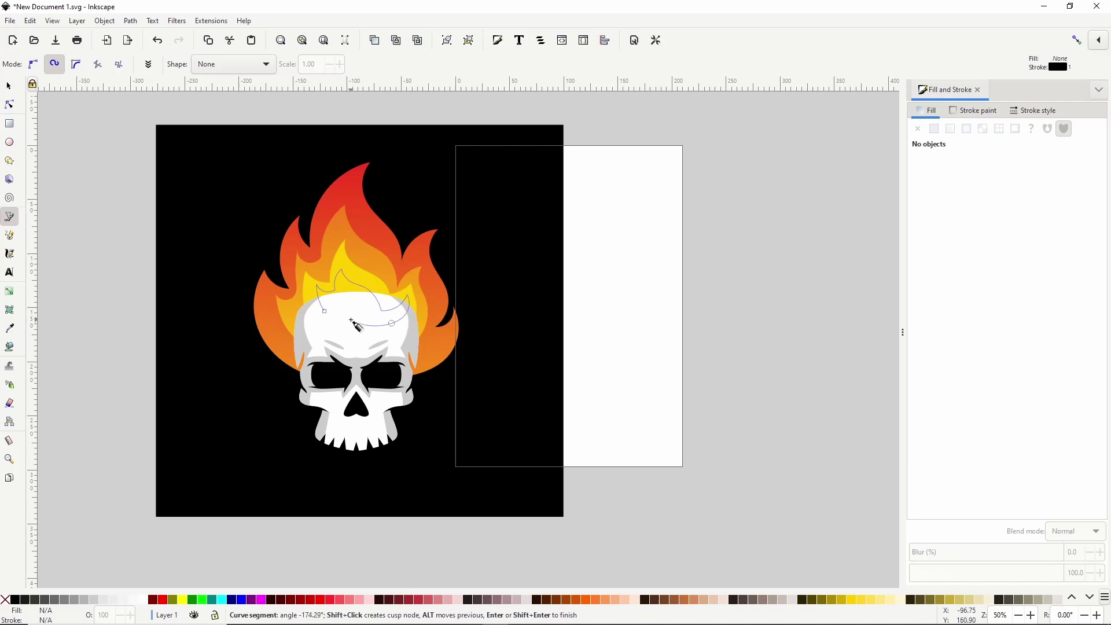
click(325, 311)
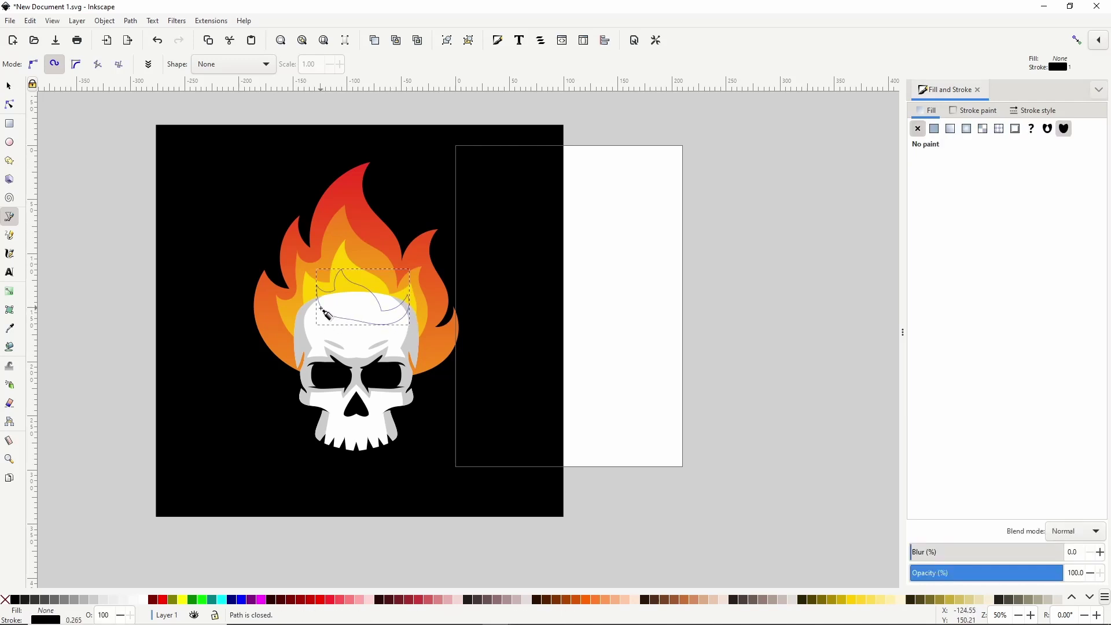
- Remove the highlight's stroke, fill it white, and lower its opacity to about 60%
shift+click(7, 599)
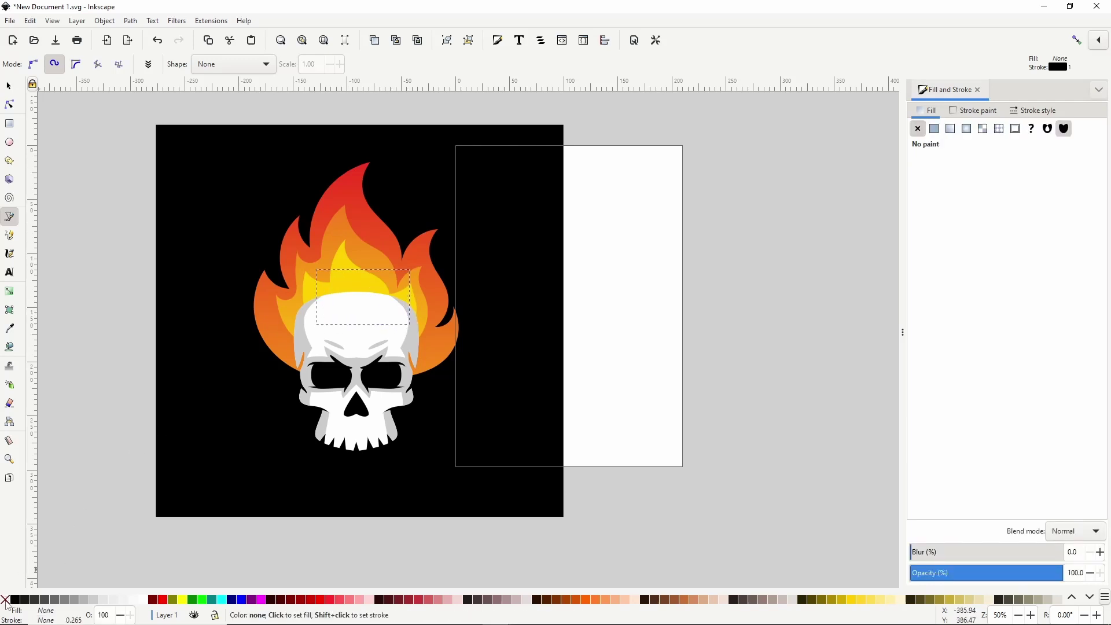
click(145, 603)
drag(1019, 573, 1013, 575)
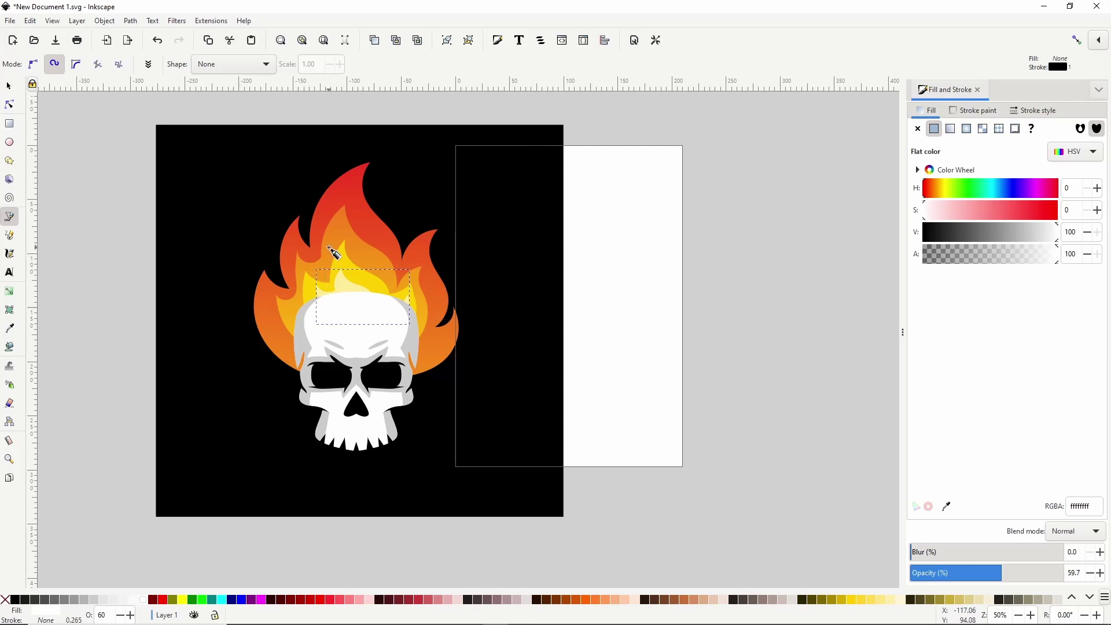
- Ungroup and union the skull paths into one shape, filled semi-transparent red
key(s)
click(357, 318)
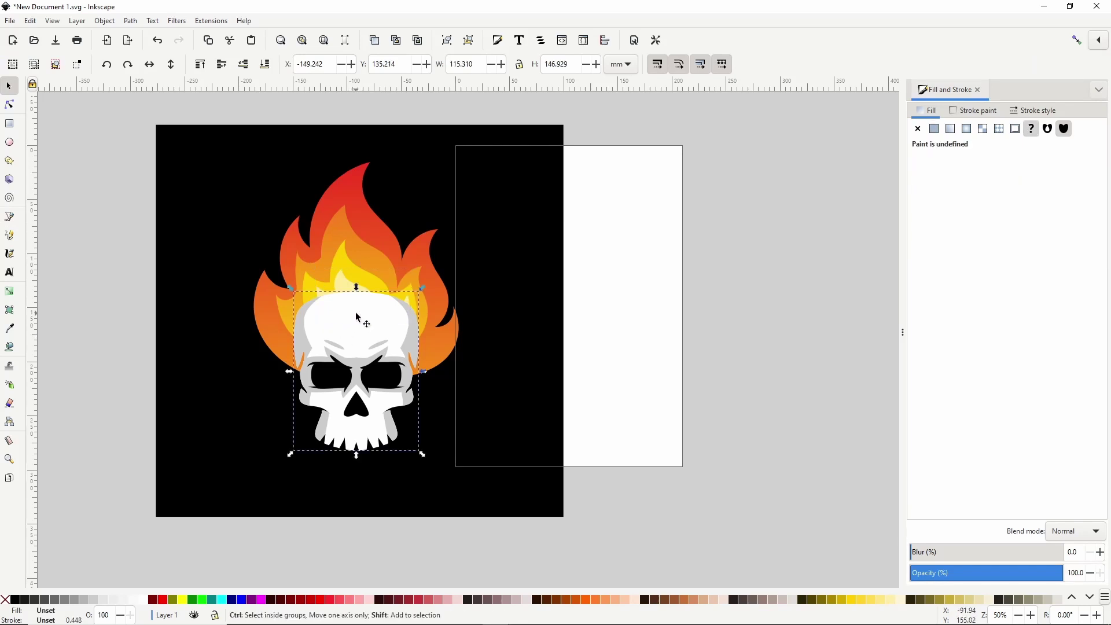
key(ctrl+shift+g)
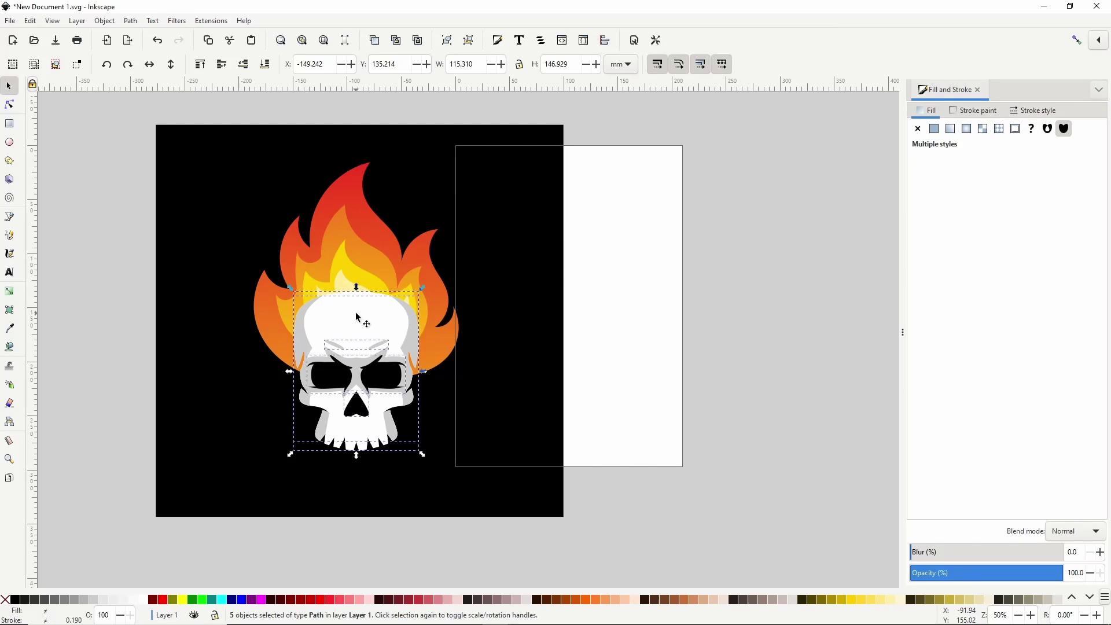
key(ctrl+plus)
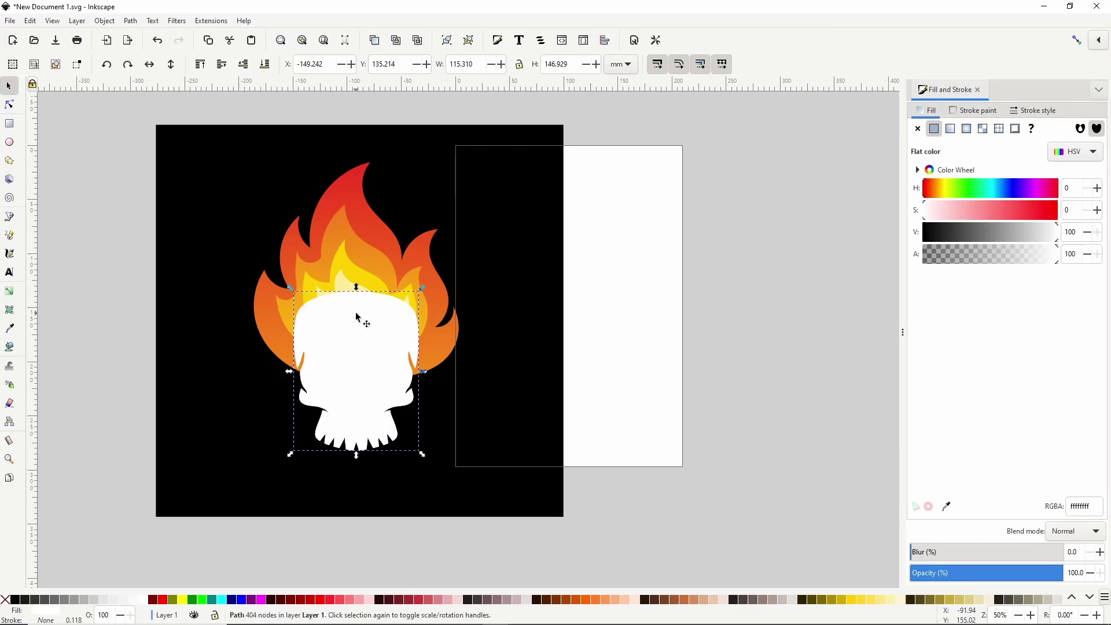
click(168, 600)
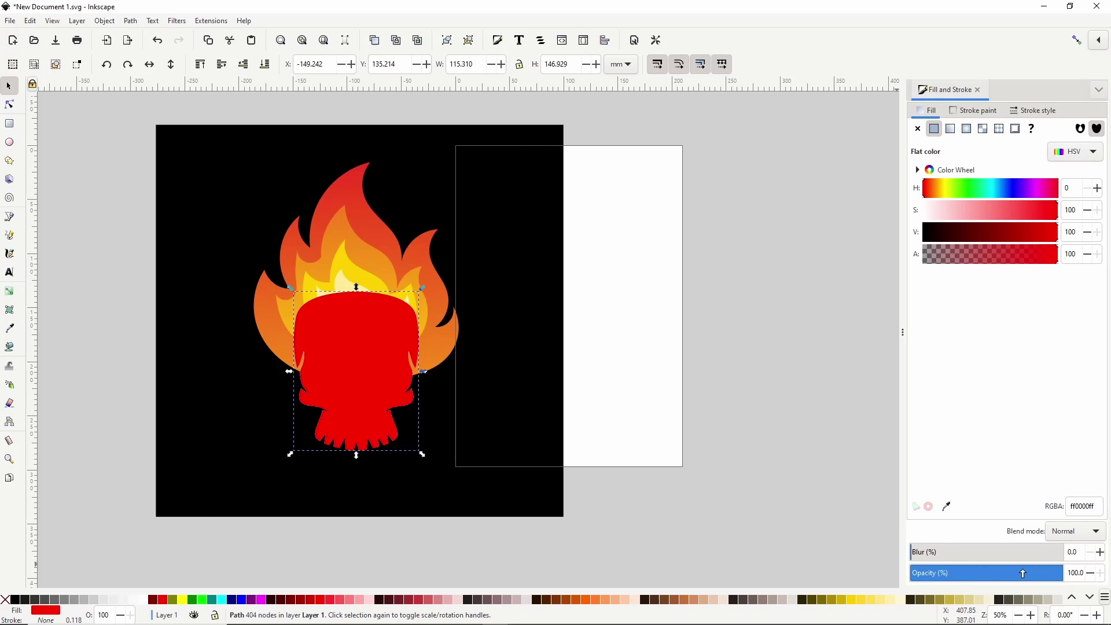
drag(1023, 574, 1002, 574)
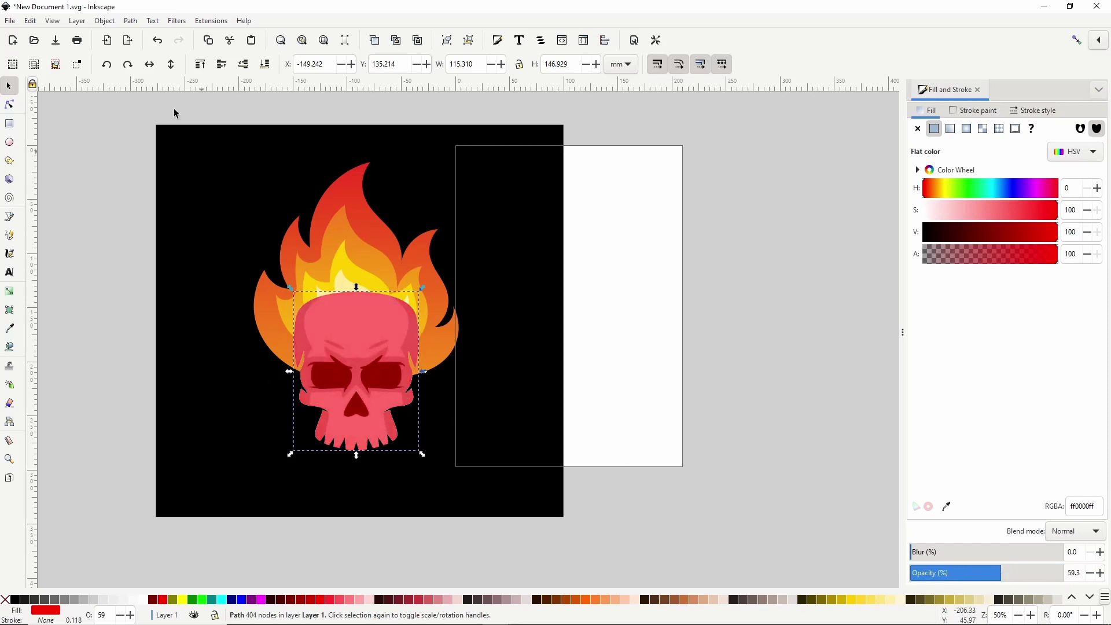
- Enlarge the skull's dynamic offset outward to about 3.39 pt beyond the outline
click(130, 21)
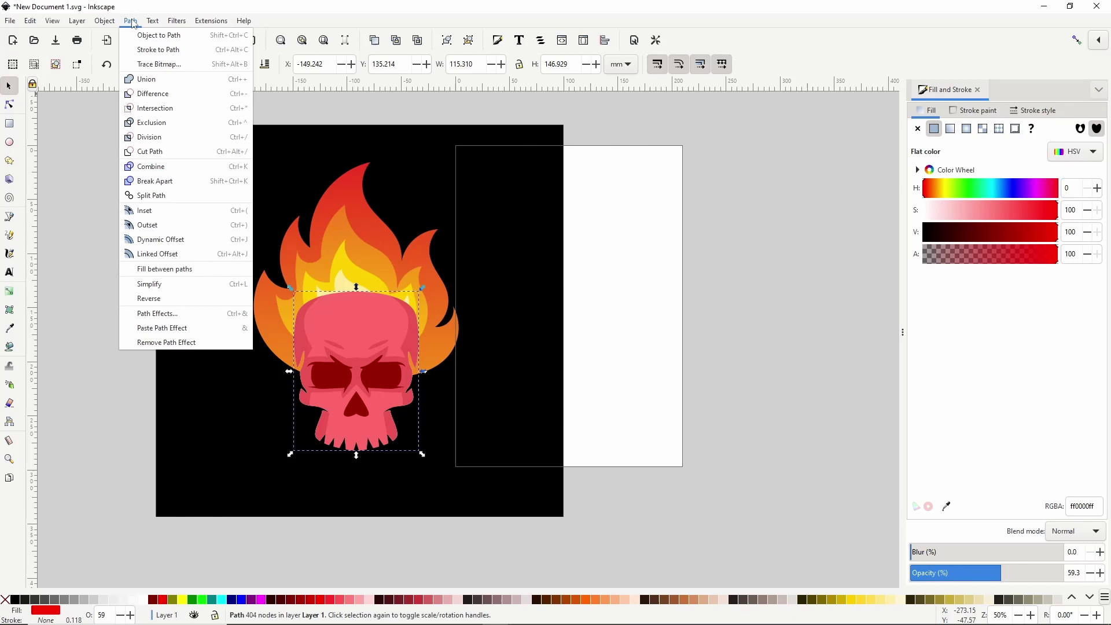
click(180, 244)
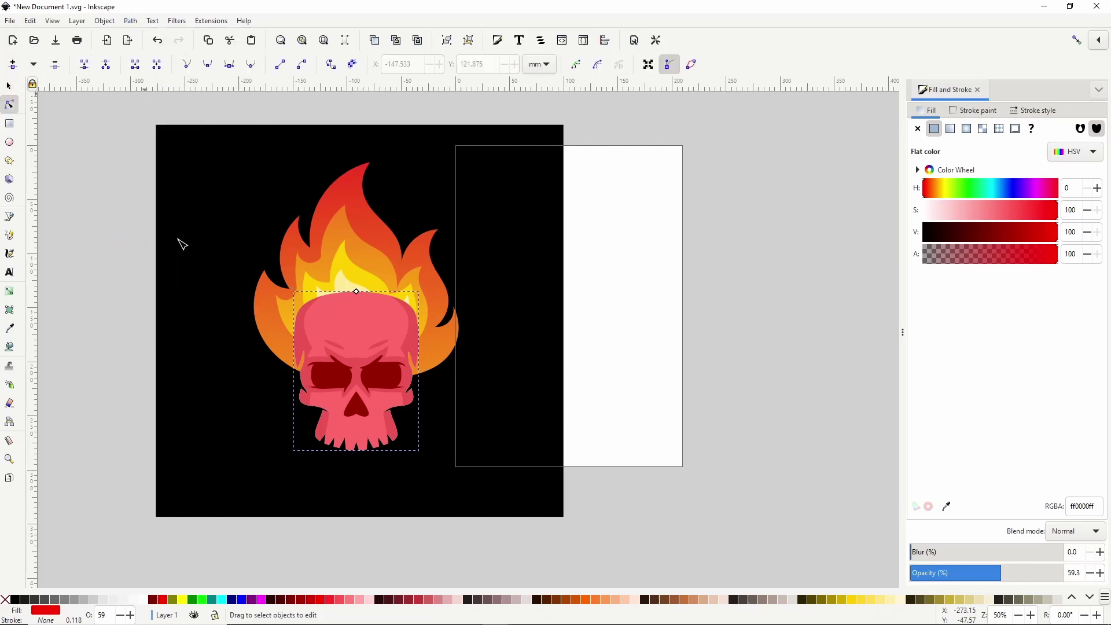
key(ctrl+z)
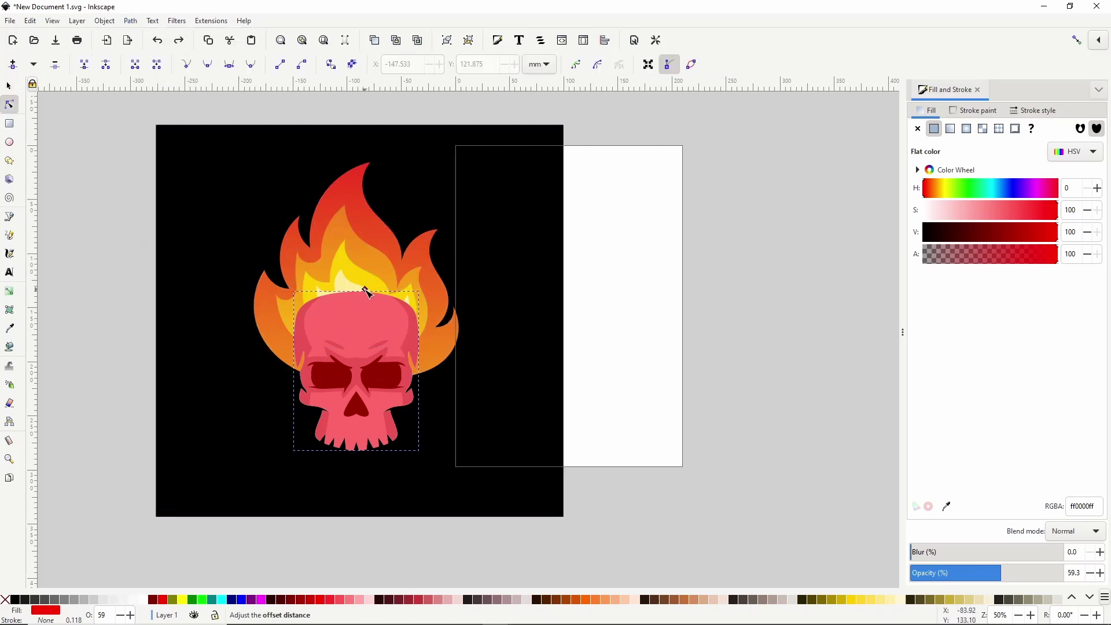
drag(365, 296, 362, 290)
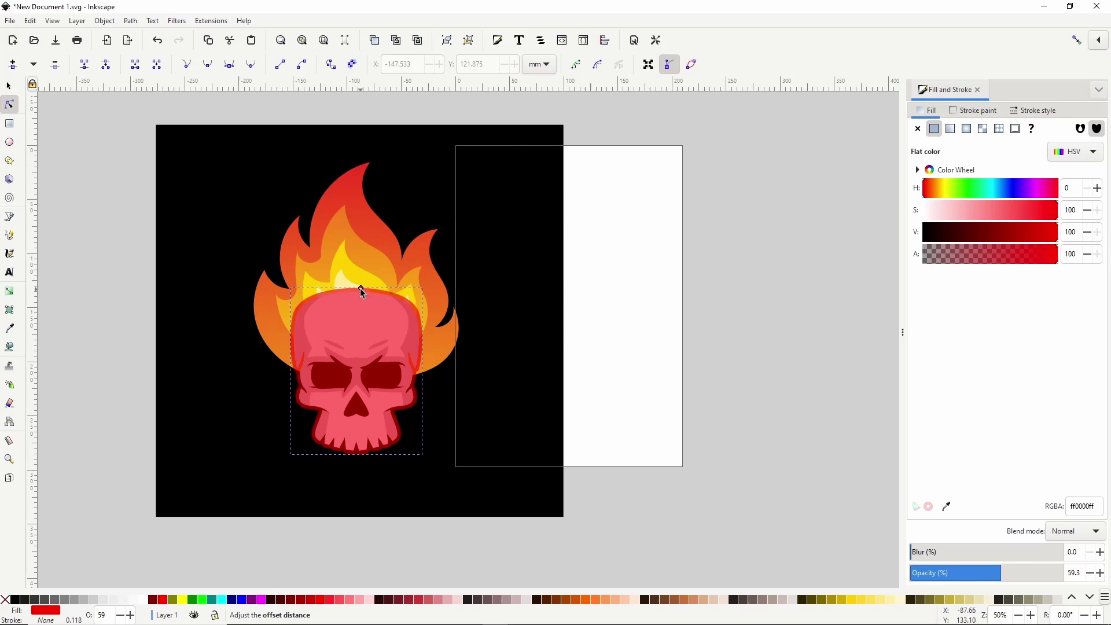
- Cut the skull offset out of the pale innermost flame and the yellow flame
key(s)
click(360, 288)
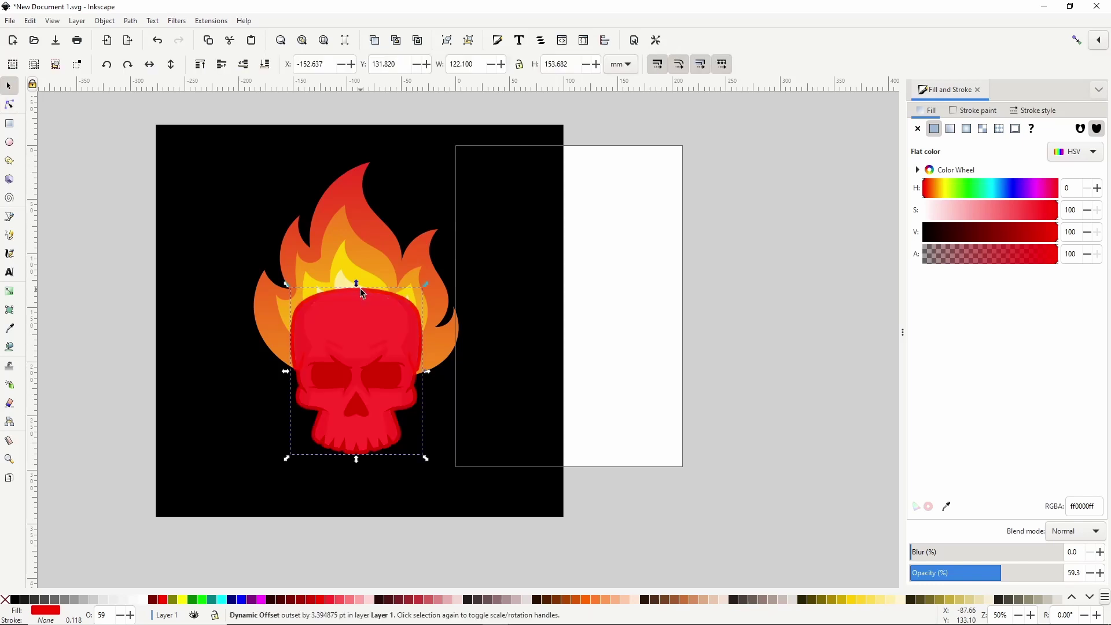
shift+click(342, 280)
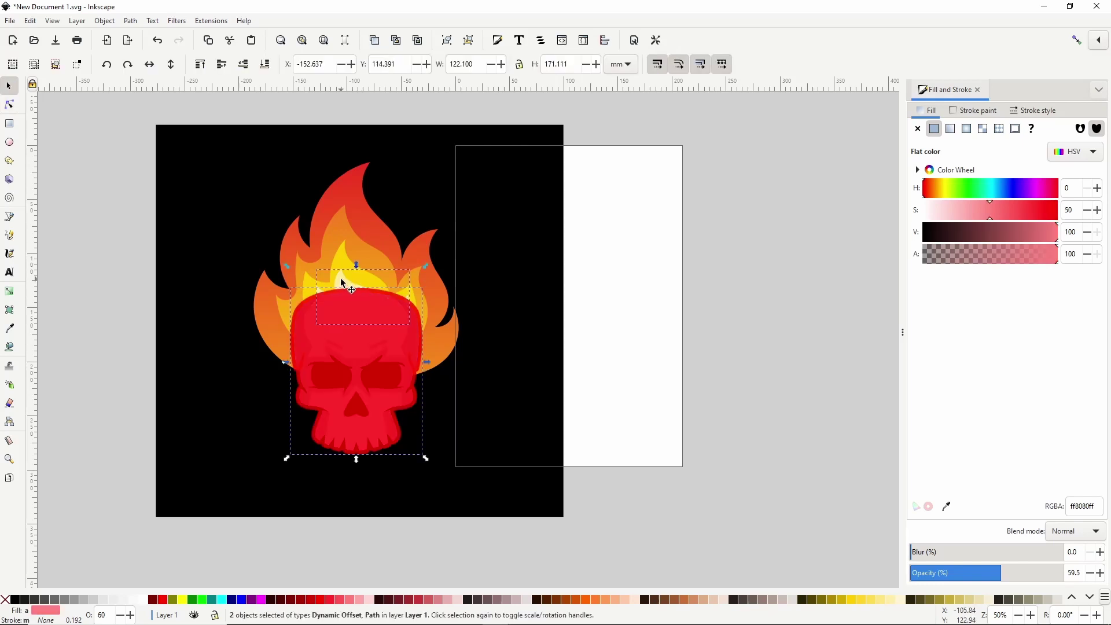
key(ctrl)
ctrl+click(340, 279)
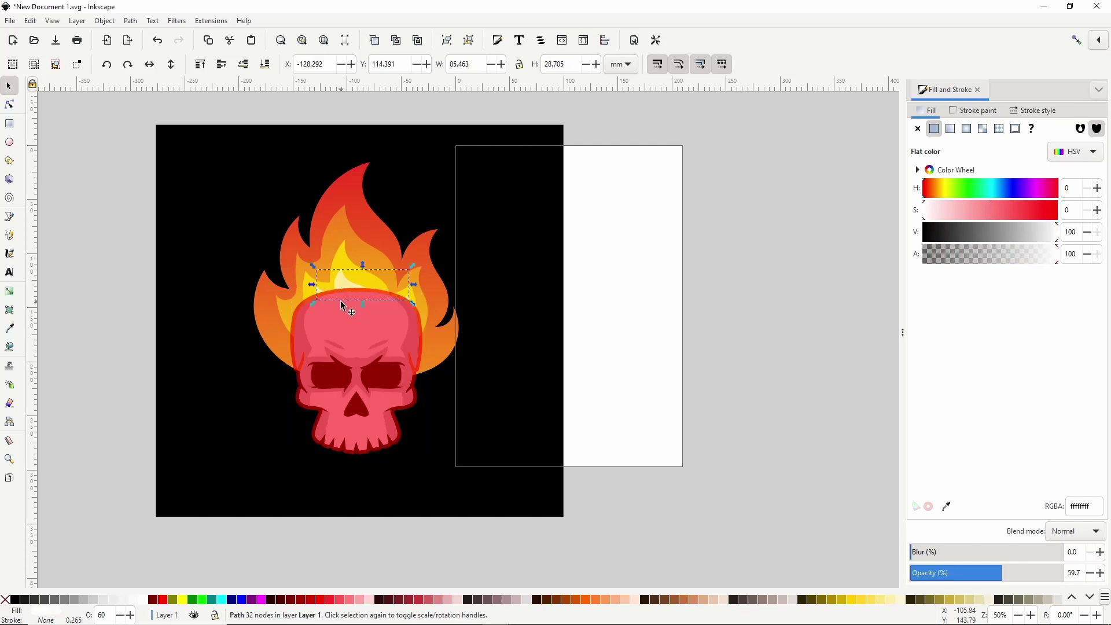
ctrl+click(342, 308)
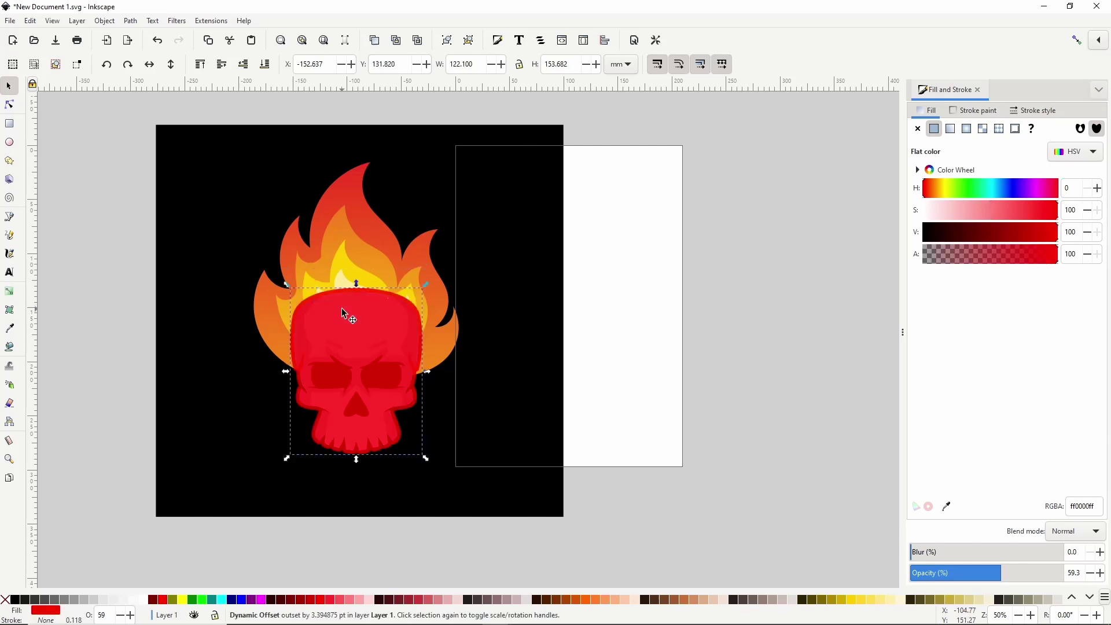
shift+click(343, 256)
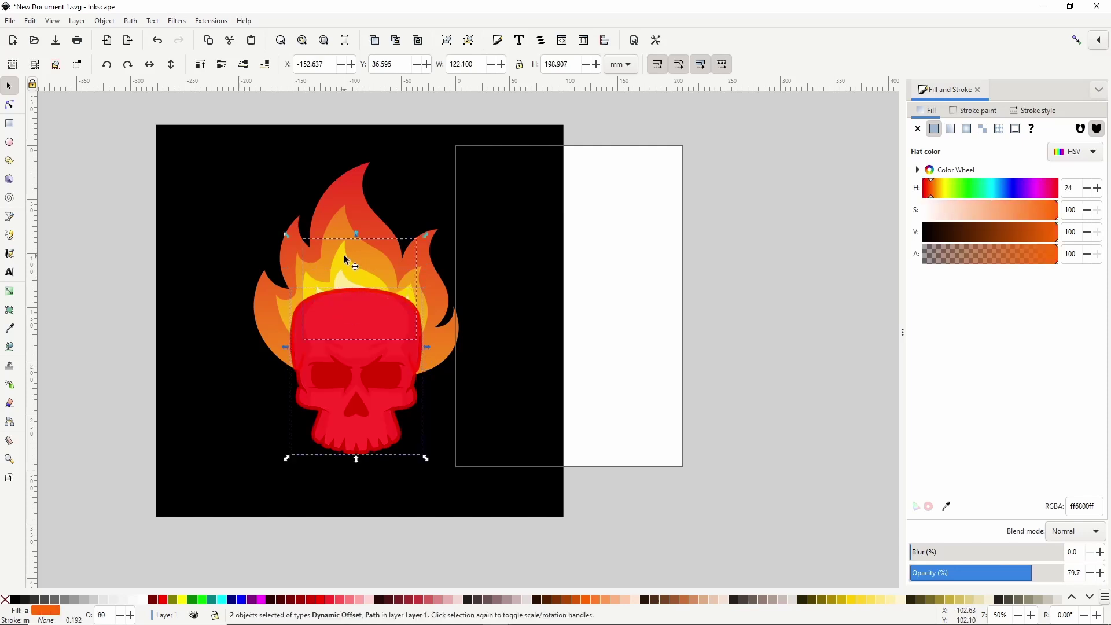
key(ctrl+z)
- Duplicate the offset and cut it out of the orange and outer red flames
click(324, 317)
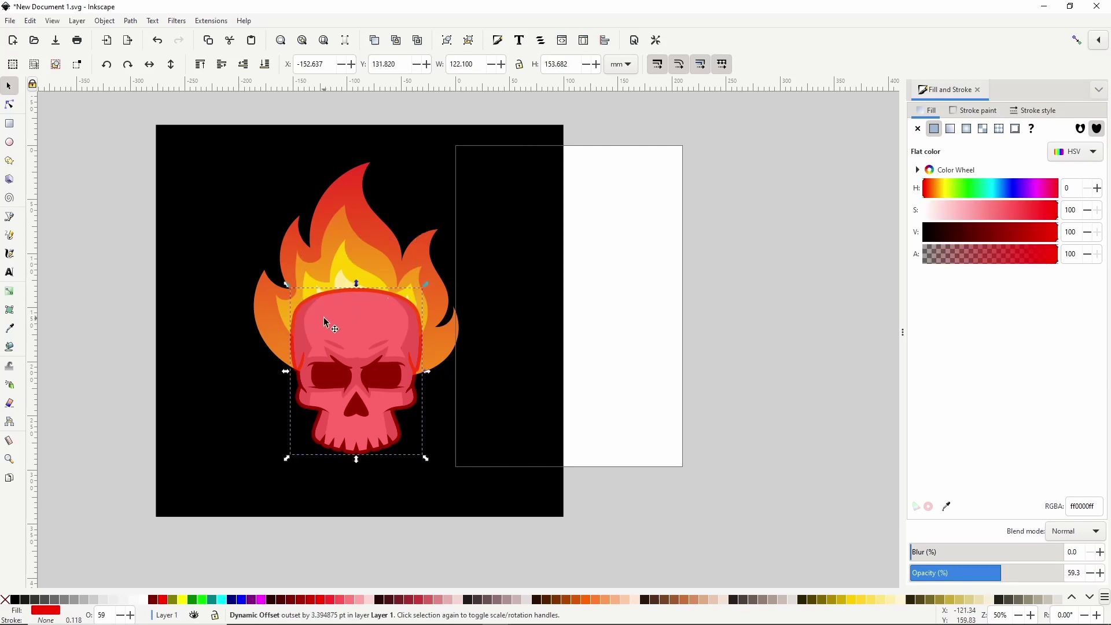
key(ctrl+shift+z)
shift+click(337, 224)
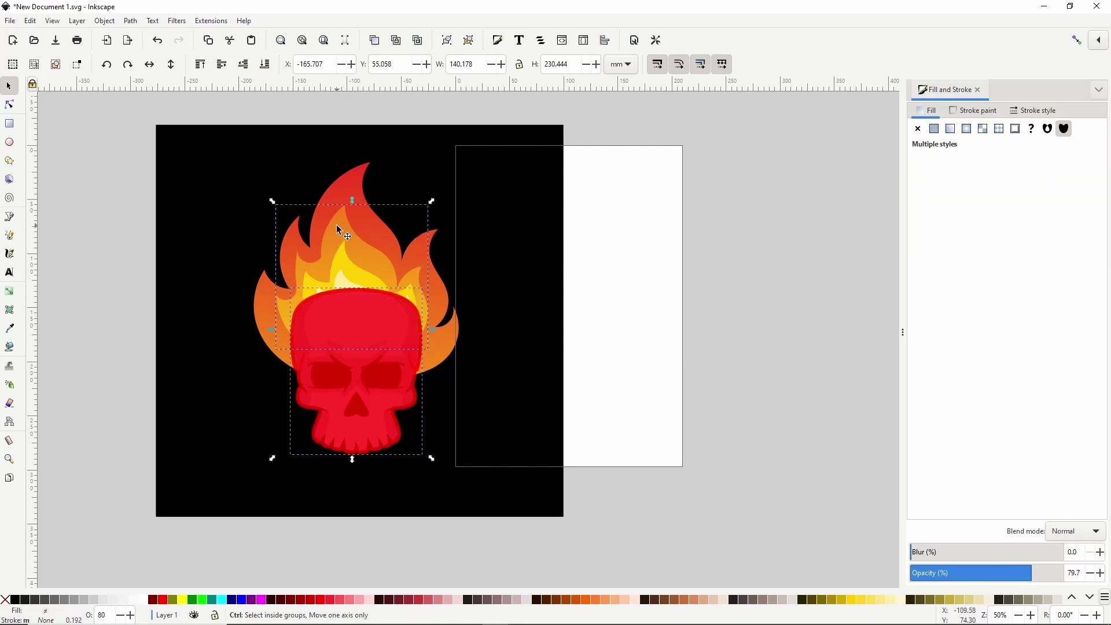
key(ctrl+z)
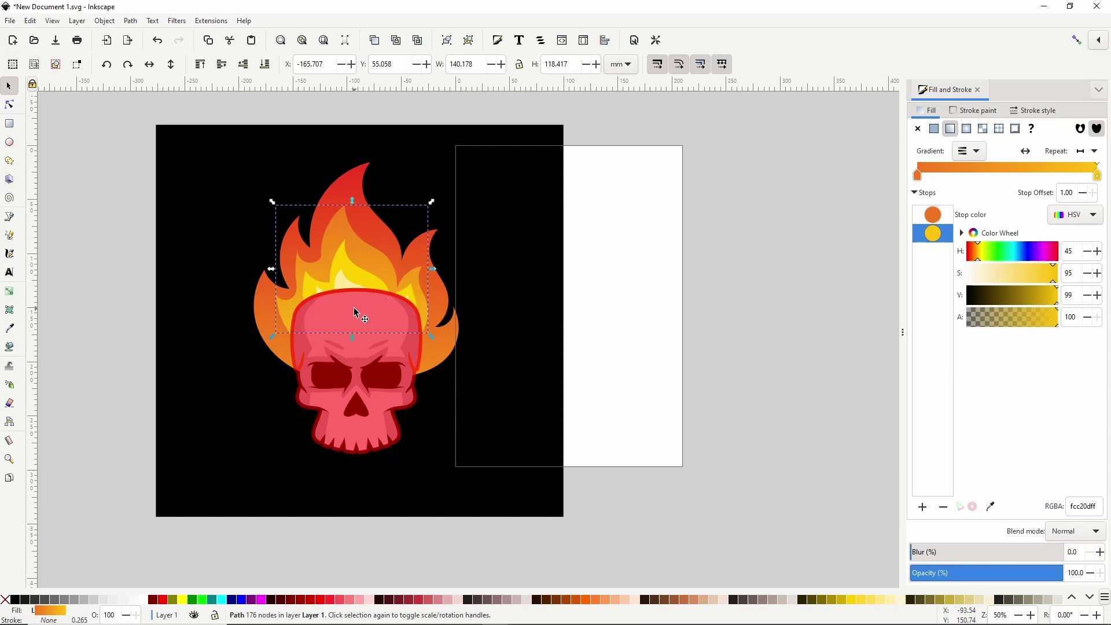
click(353, 307)
shift+click(351, 192)
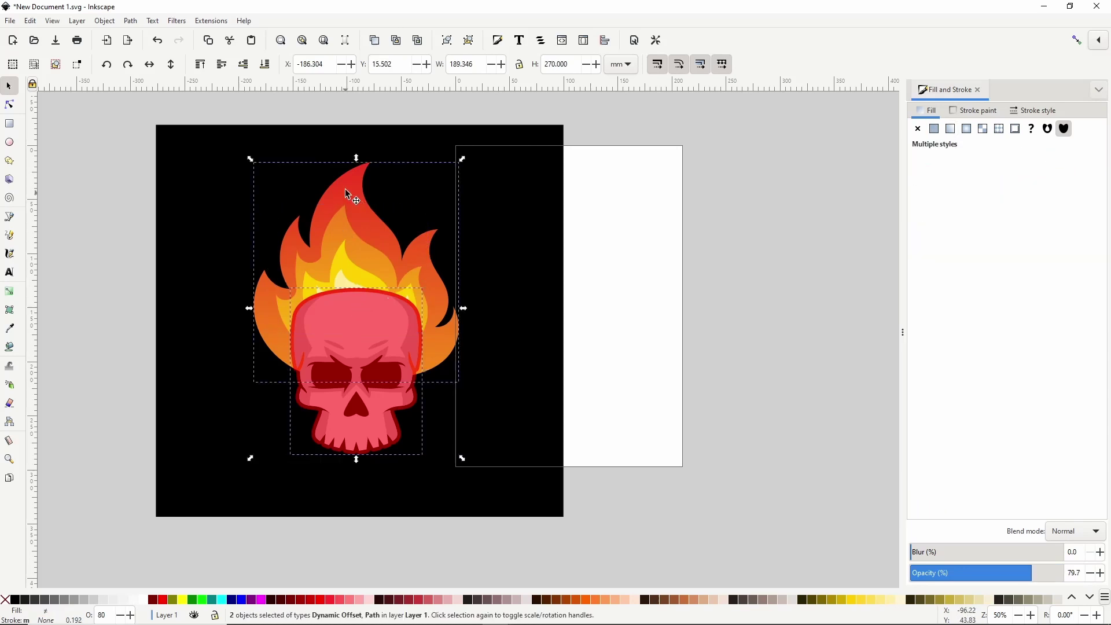
key(ctrl+z)
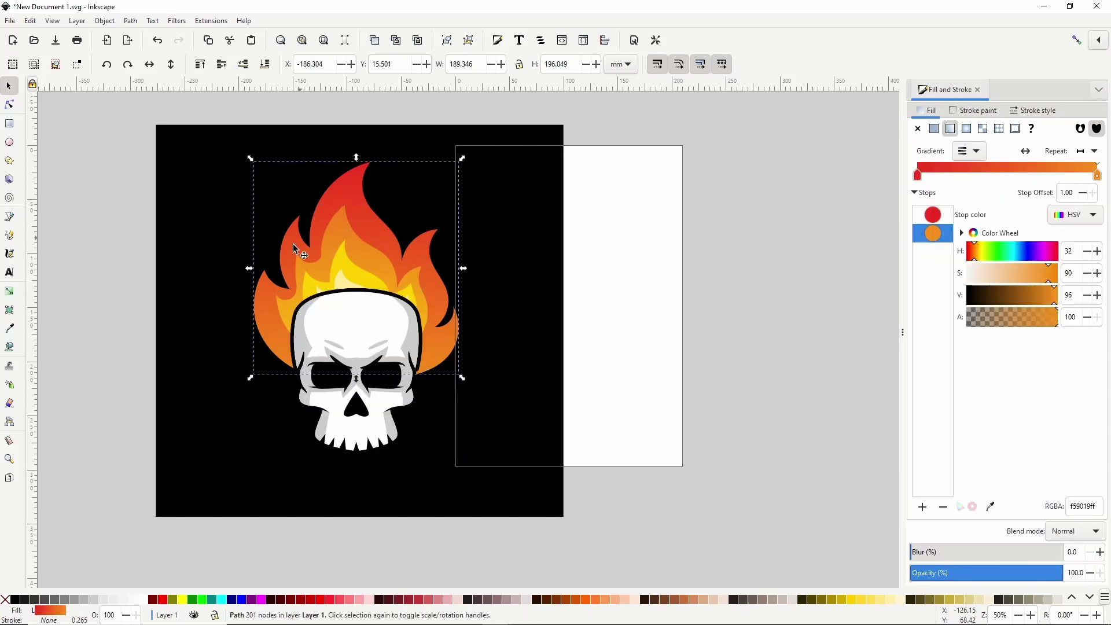
click(209, 244)
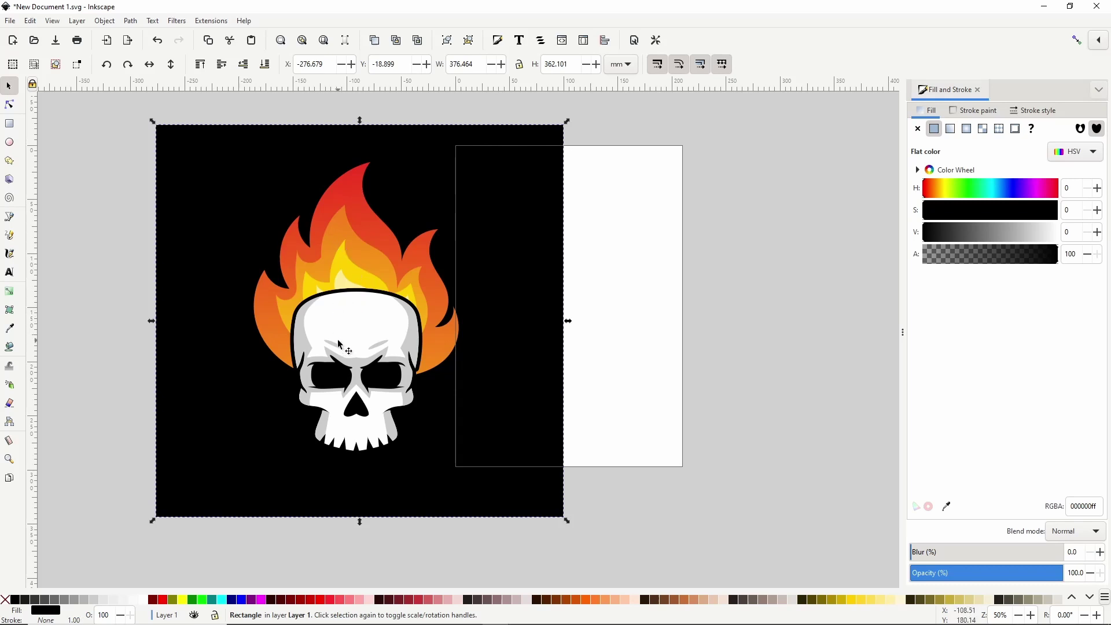
- Inside the skull group, draw a forked crack down the forehead with Triangle in stroke shape
double_click(360, 325)
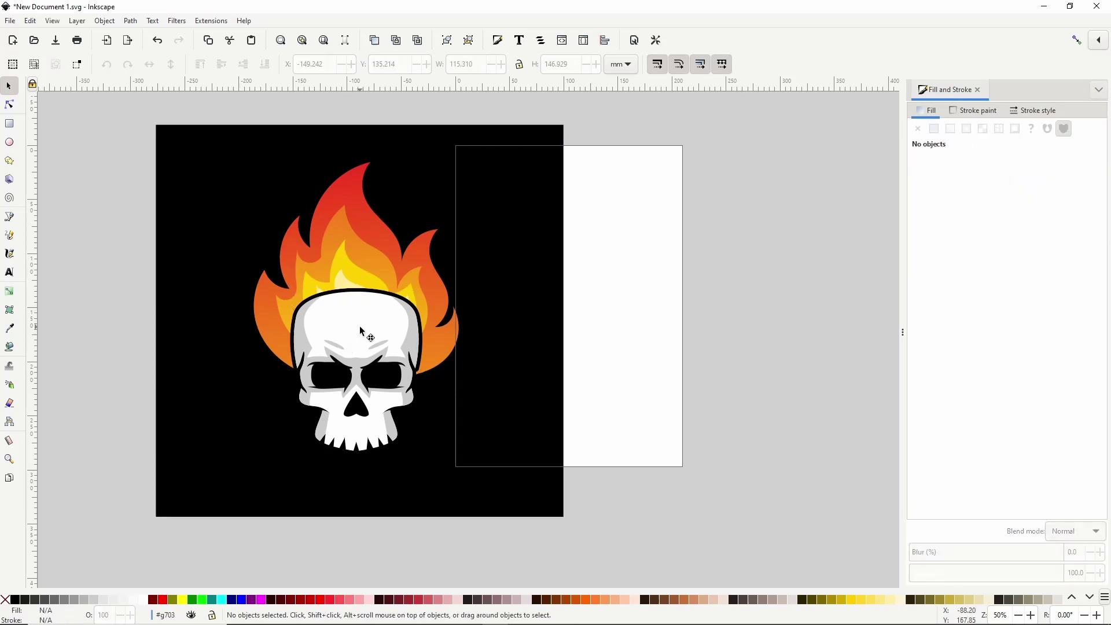
key(b)
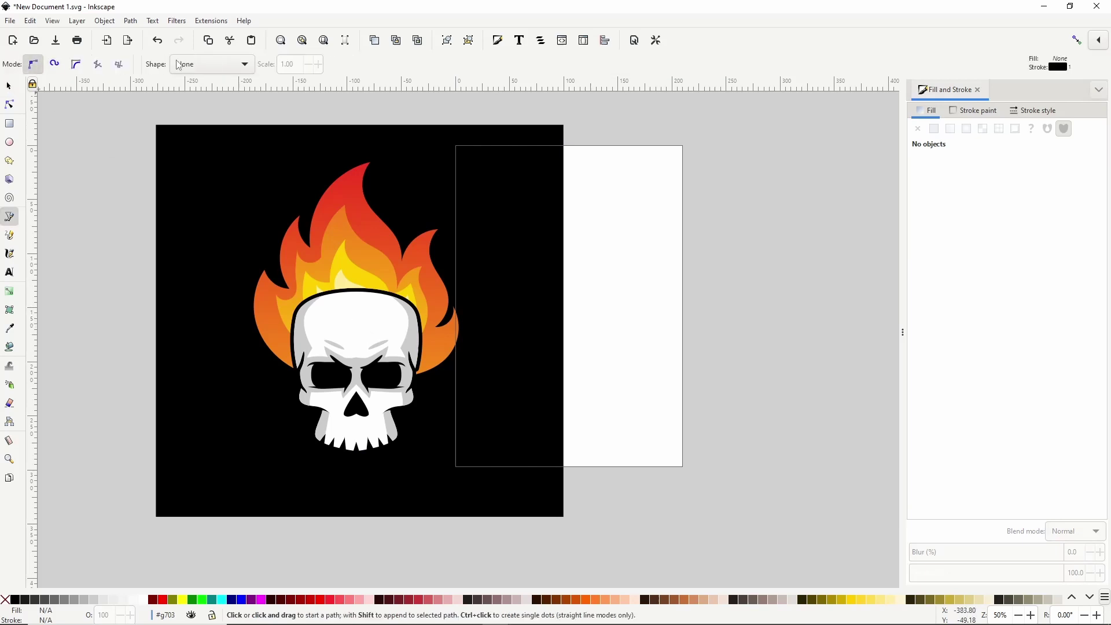
click(179, 64)
click(194, 83)
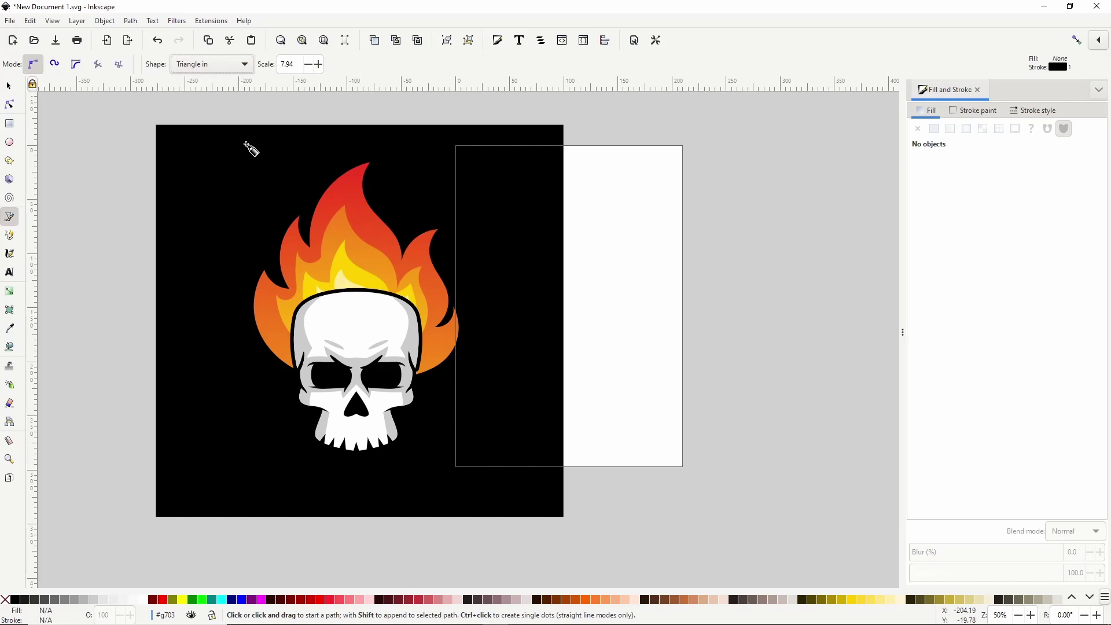
click(344, 292)
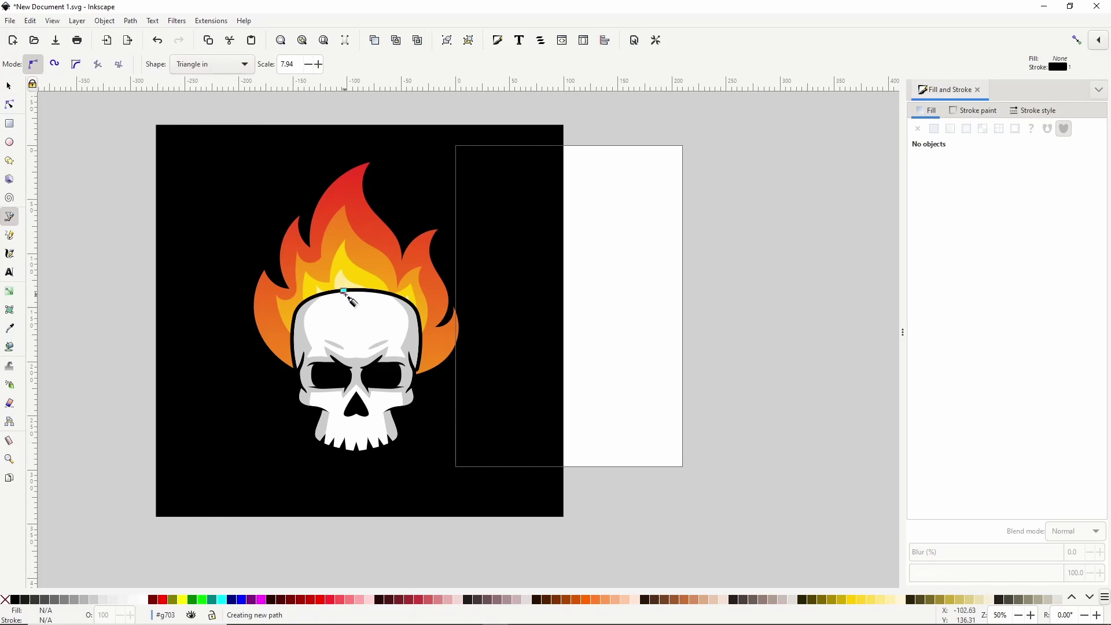
click(336, 333)
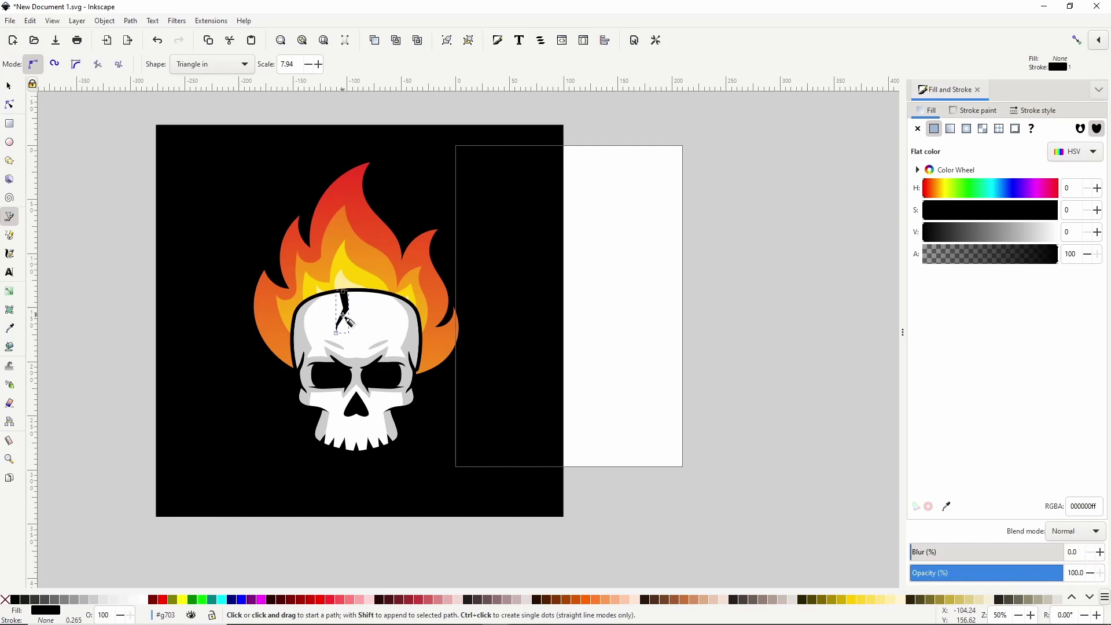
click(343, 316)
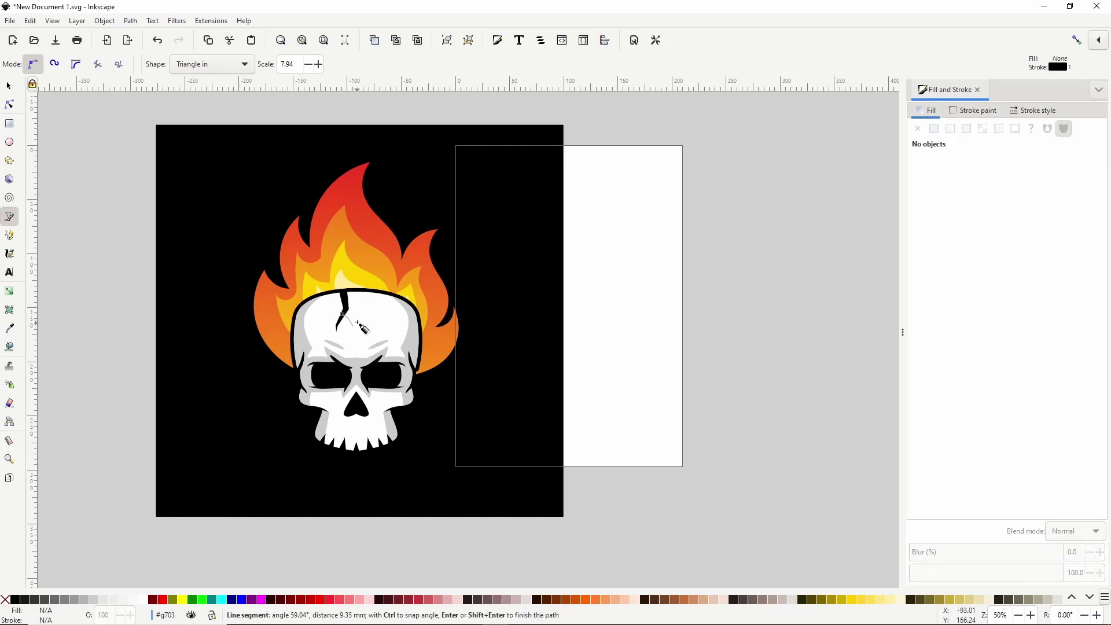
double_click(353, 324)
scroll(353, 323, up, 1)
scroll(353, 321, up, 1)
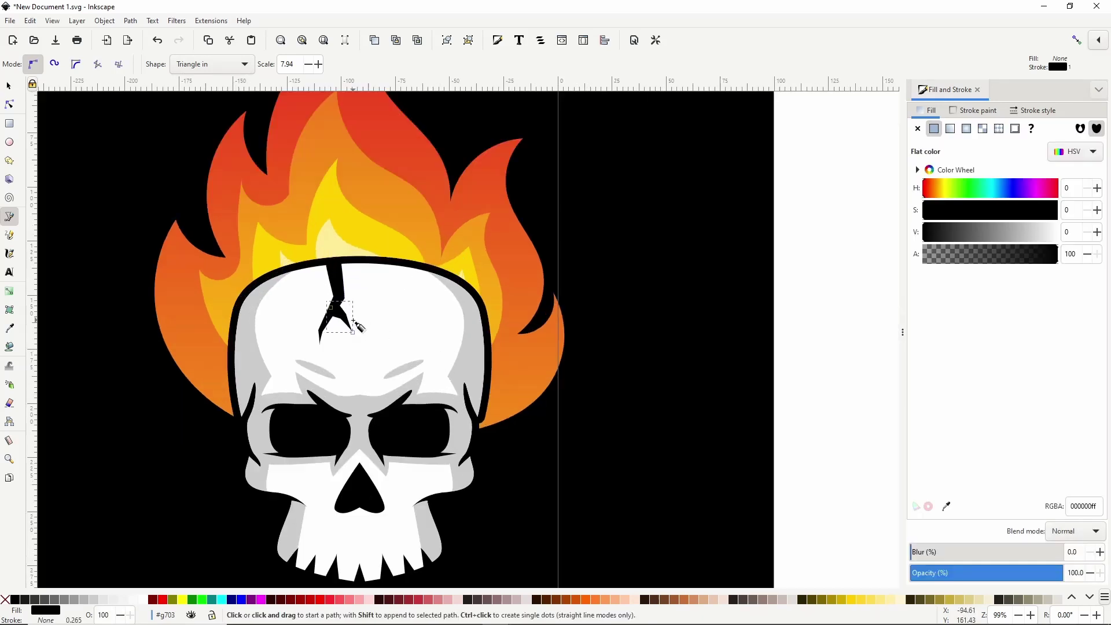
- Combine the two crack pieces into a single path
key(n)
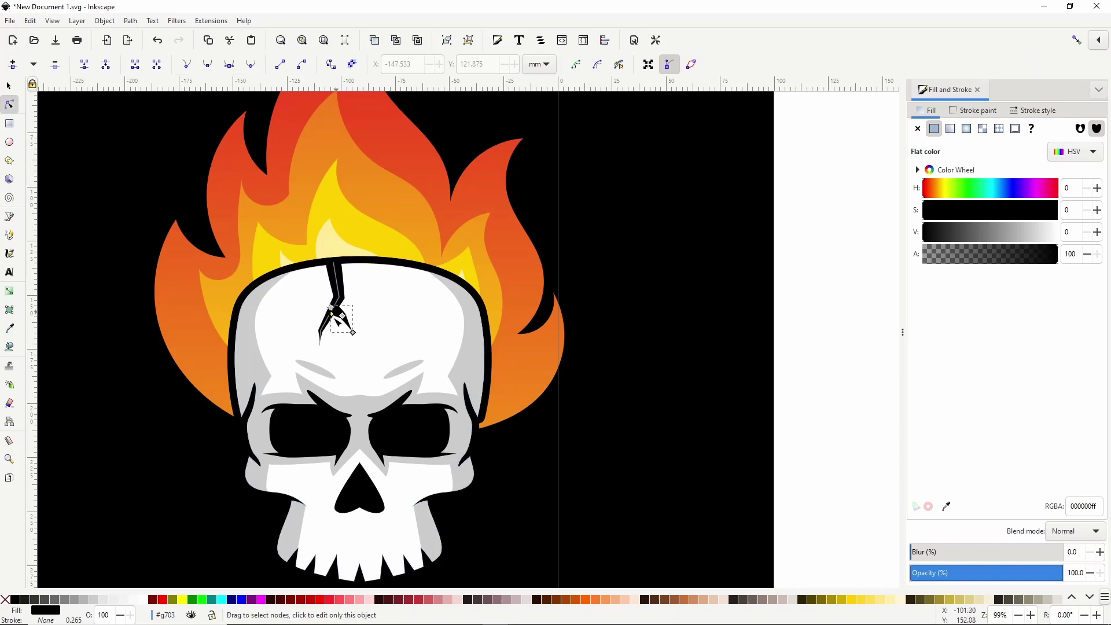
key(s)
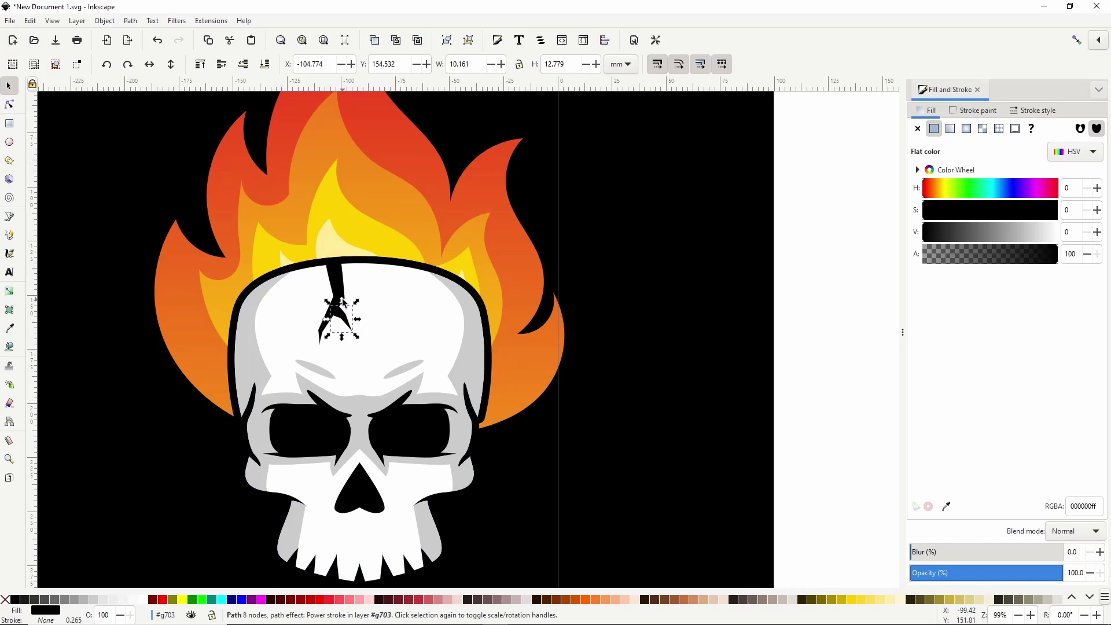
key(ctrl+plus)
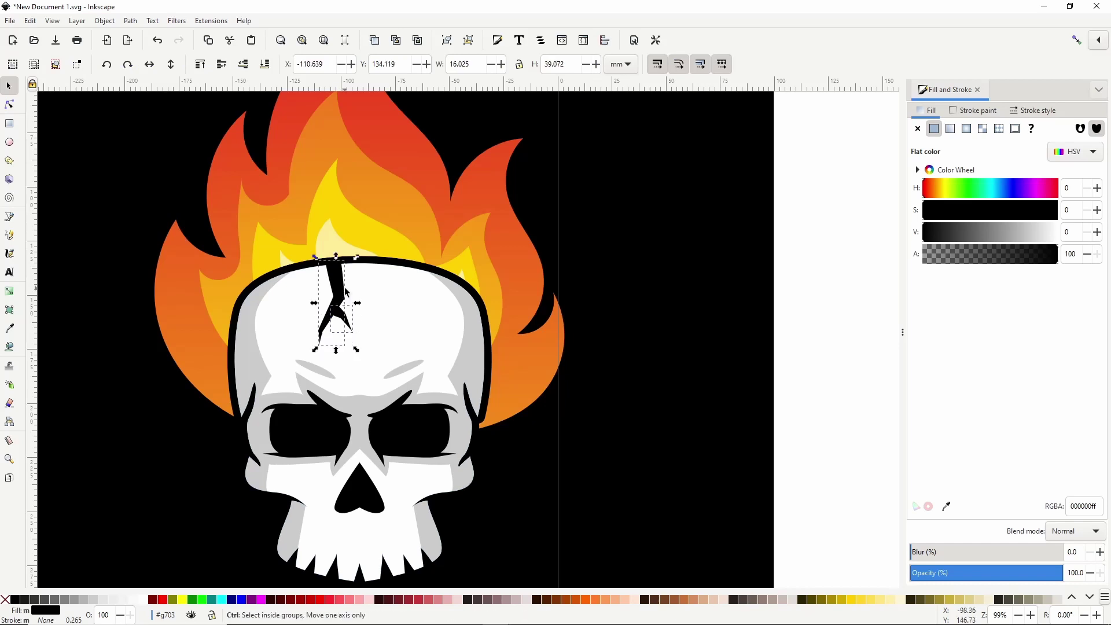
click(391, 313)
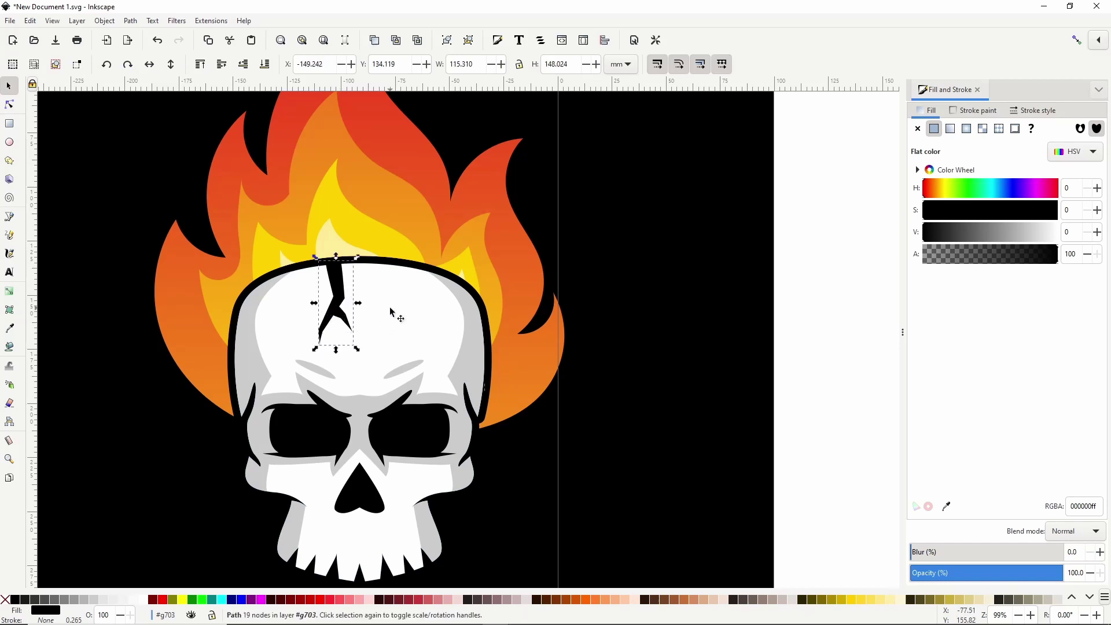
alt+click(389, 311)
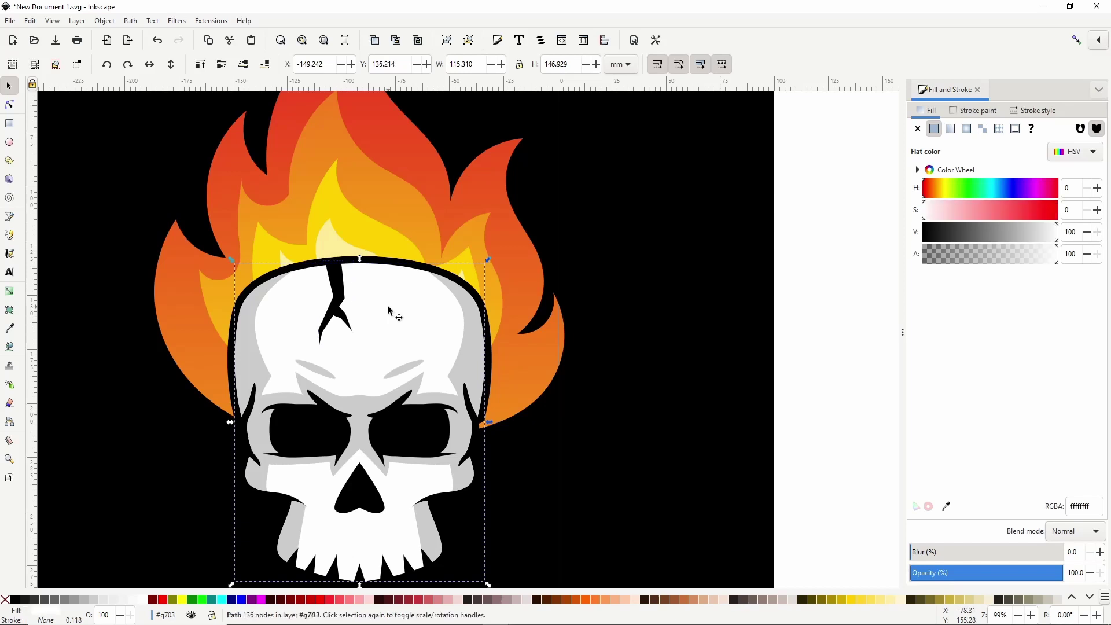
scroll(389, 311, down, 3)
- Move the whole flaming-skull artwork and black square about 114 mm left, clear of the page
click(226, 204)
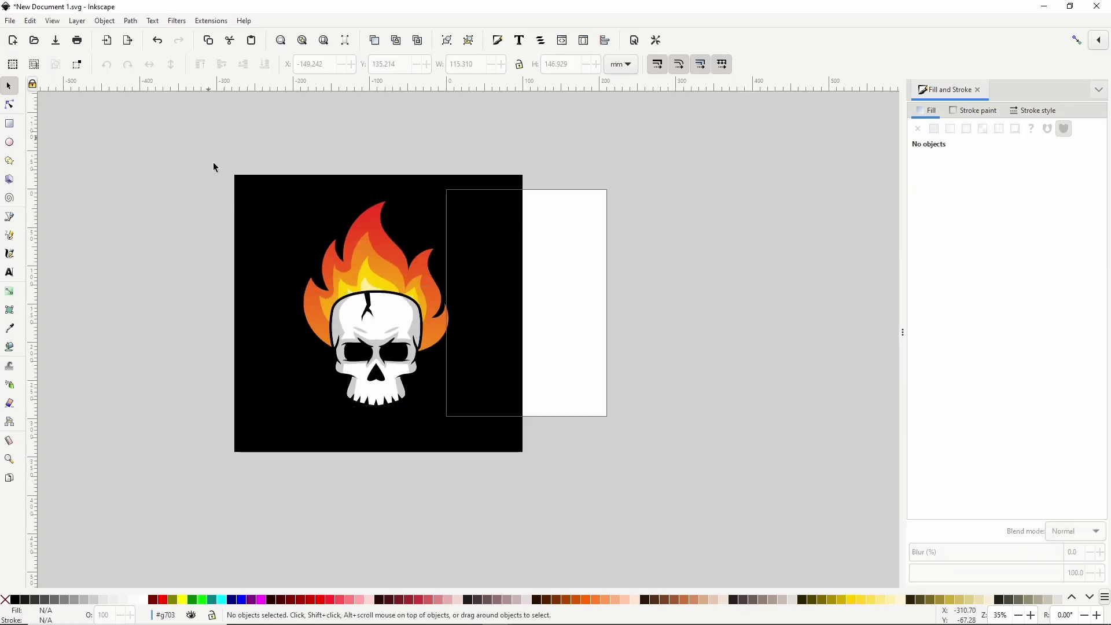
drag(208, 139, 627, 492)
drag(354, 374, 266, 353)
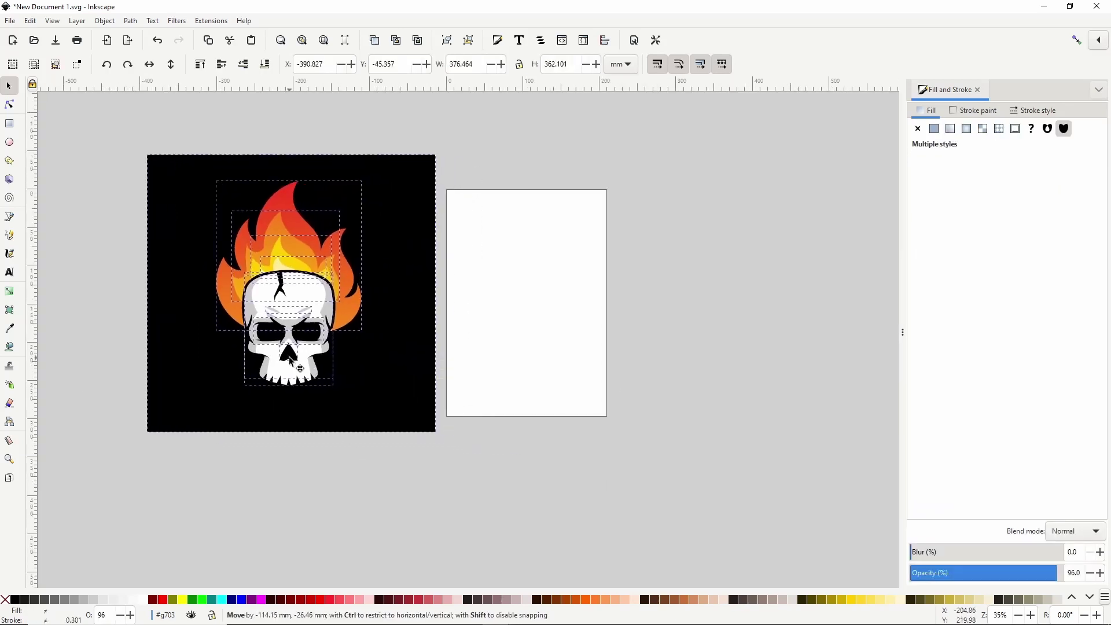
scroll(174, 347, left, 3)
click(123, 327)
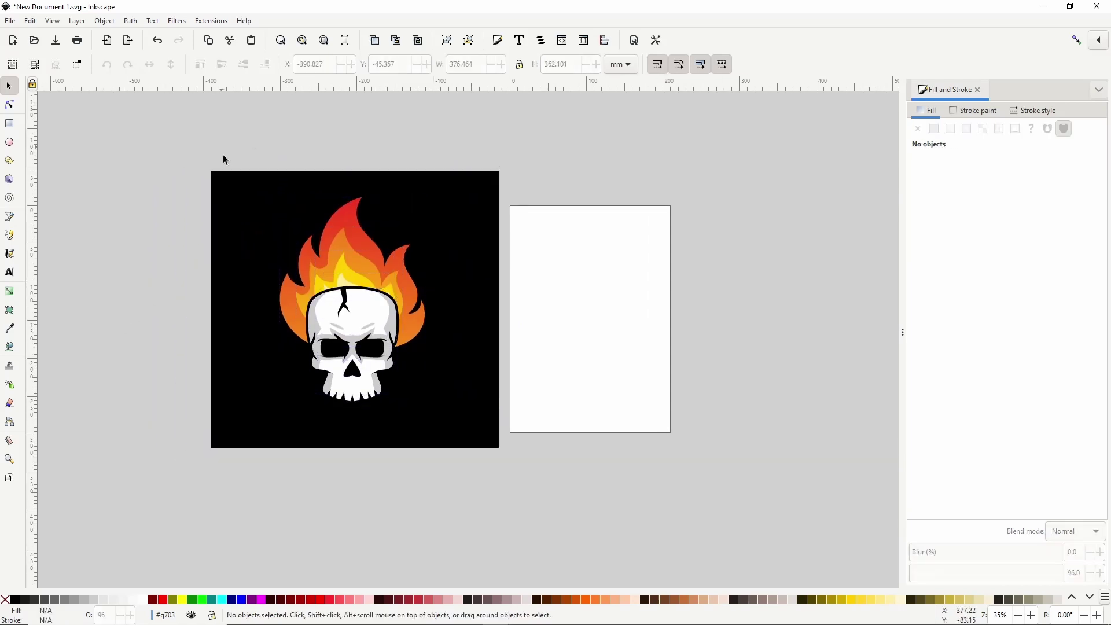